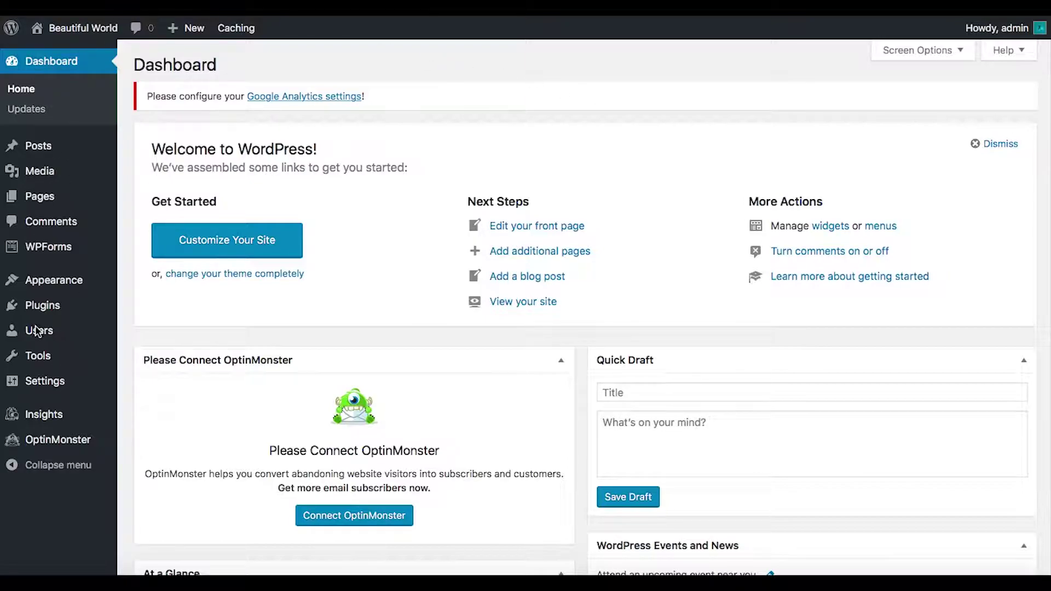
- Delete the MOJO Marketplace plugin and its data from the site's installed plugins
mouse_move(81, 310)
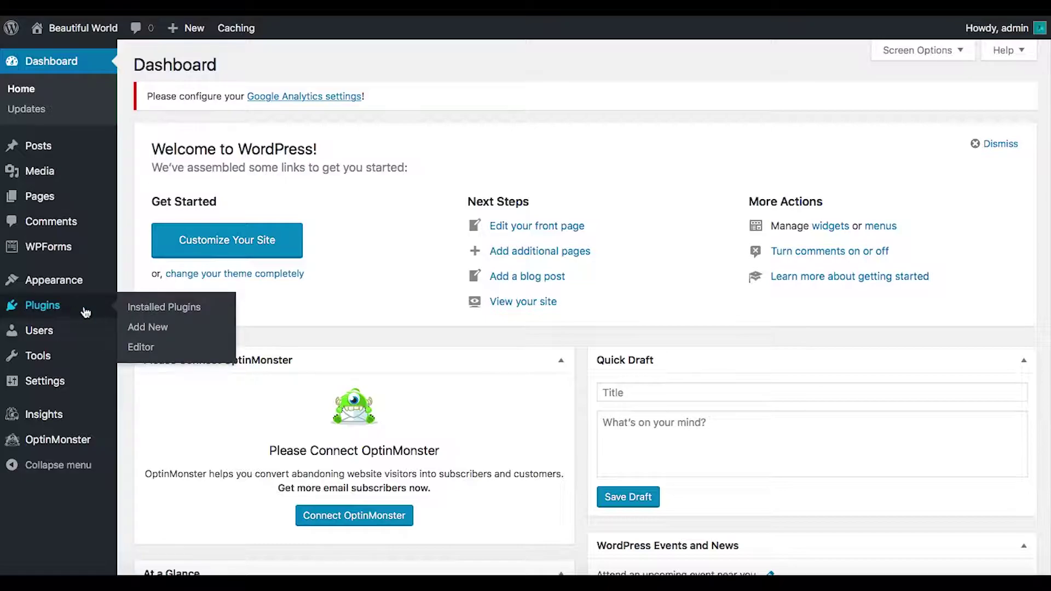
left_click(179, 310)
scroll(155, 356, "down", 2)
scroll(153, 371, "down", 2)
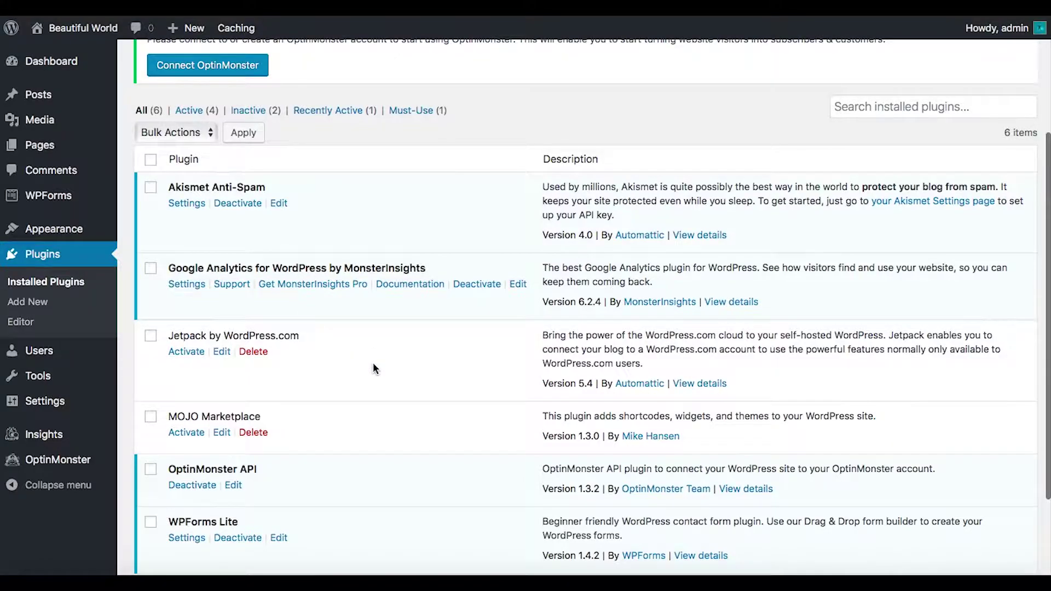
scroll(373, 366, "down", 3)
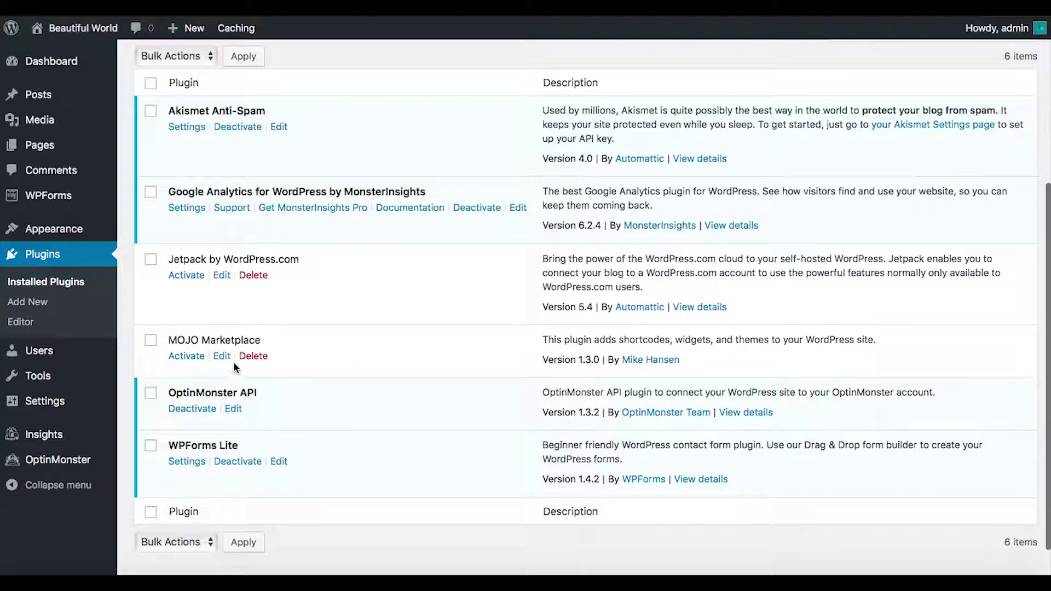
left_click(257, 357)
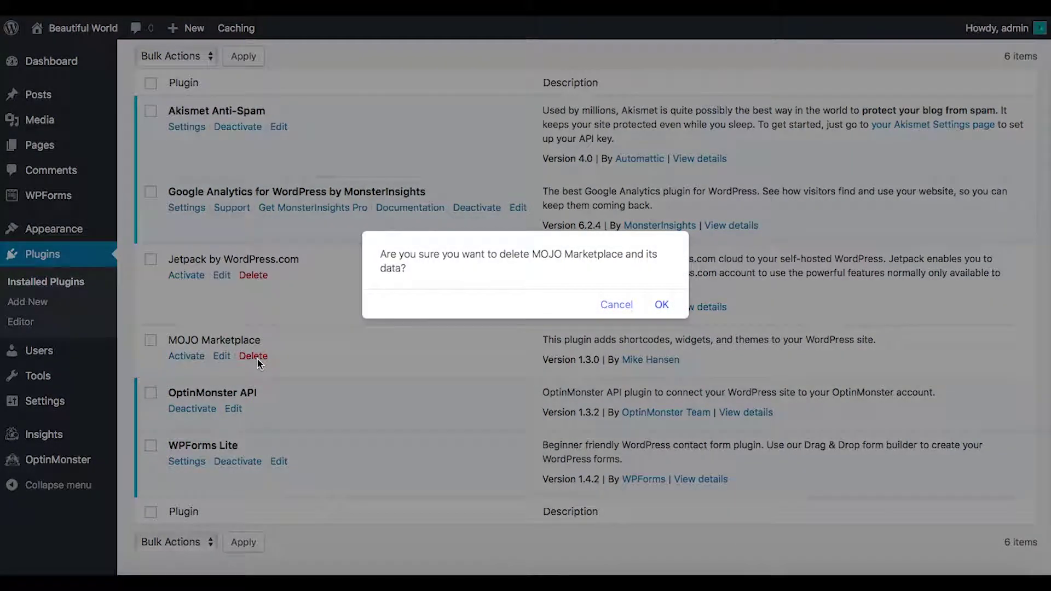
left_click(660, 305)
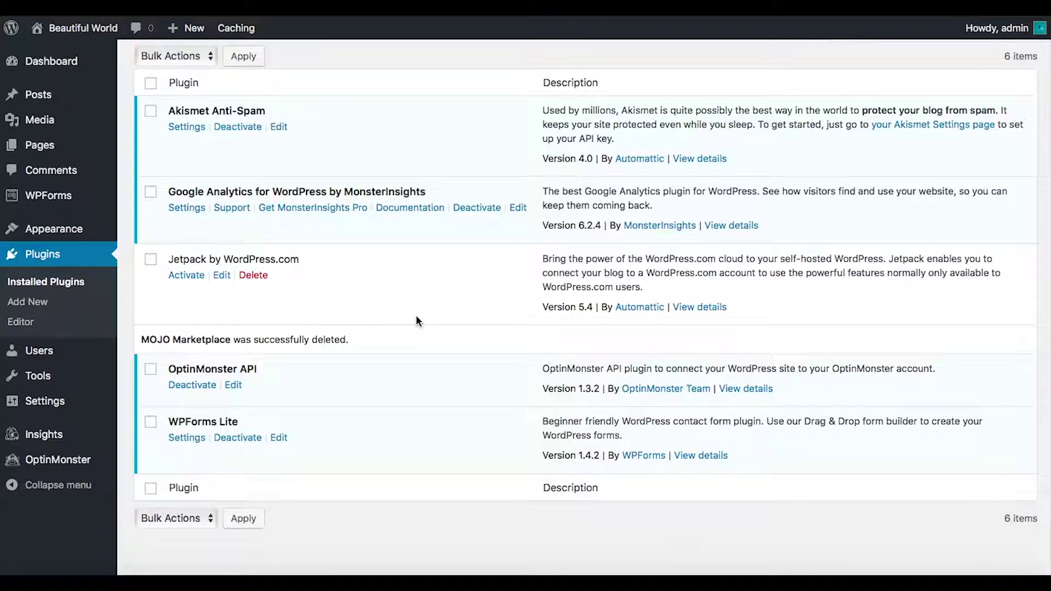
scroll(415, 314, "up", 5)
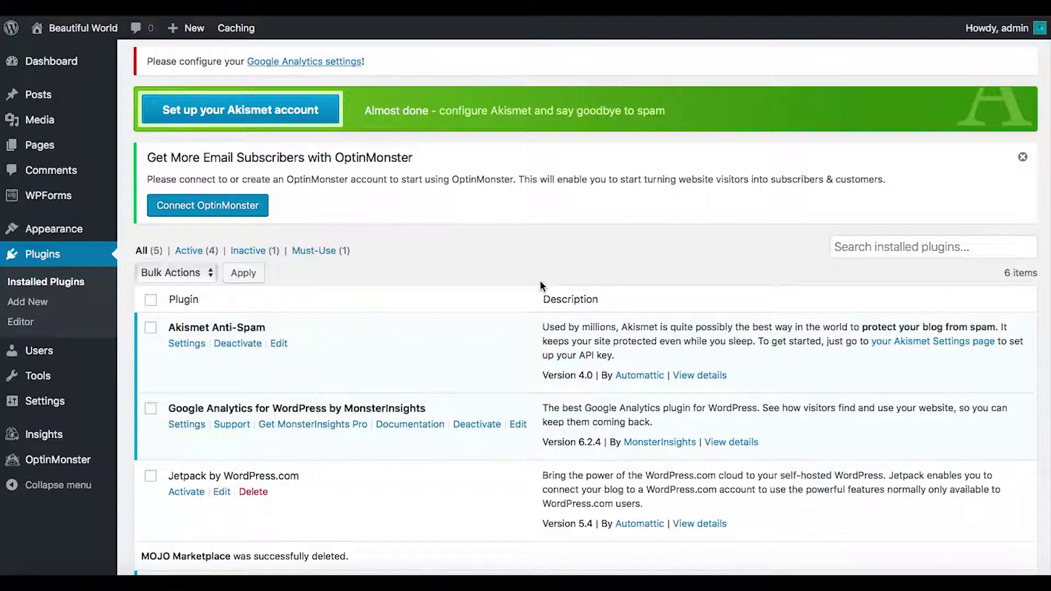
scroll(482, 308, "up", 1)
scroll(483, 313, "down", 5)
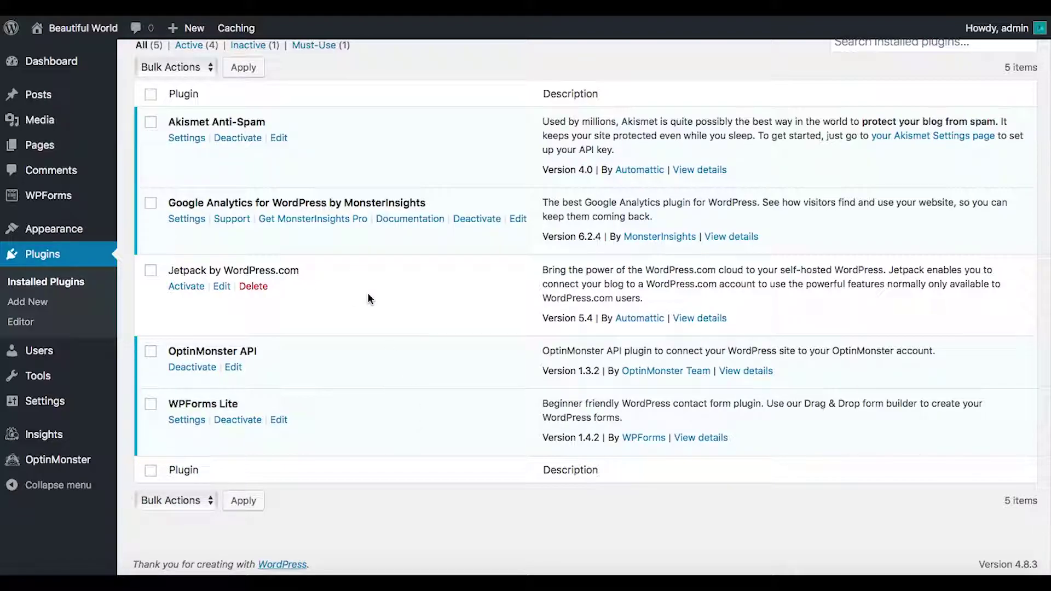
scroll(389, 310, "up", 5)
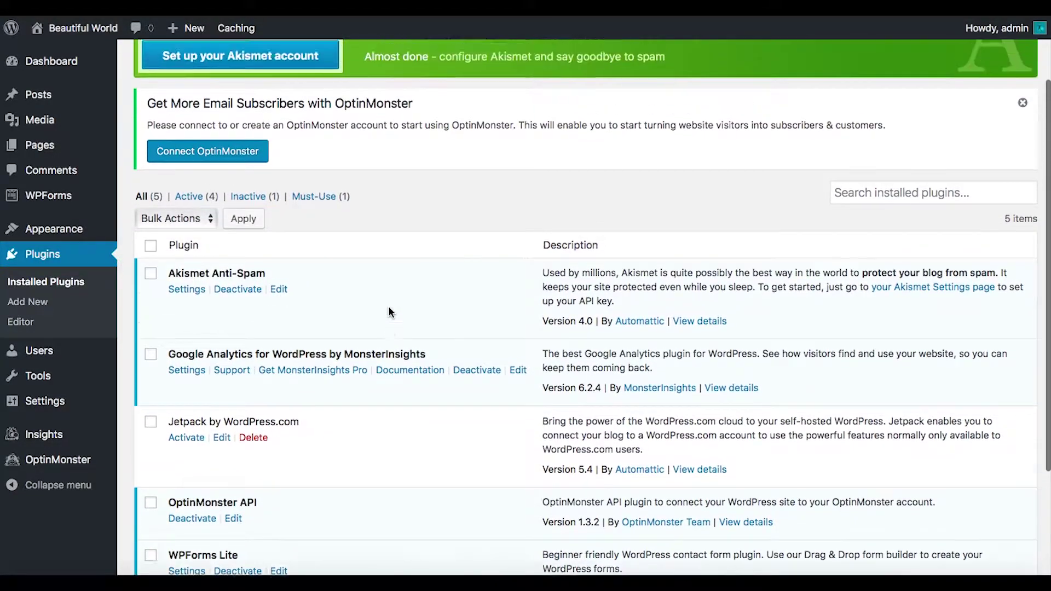
scroll(388, 311, "down", 4)
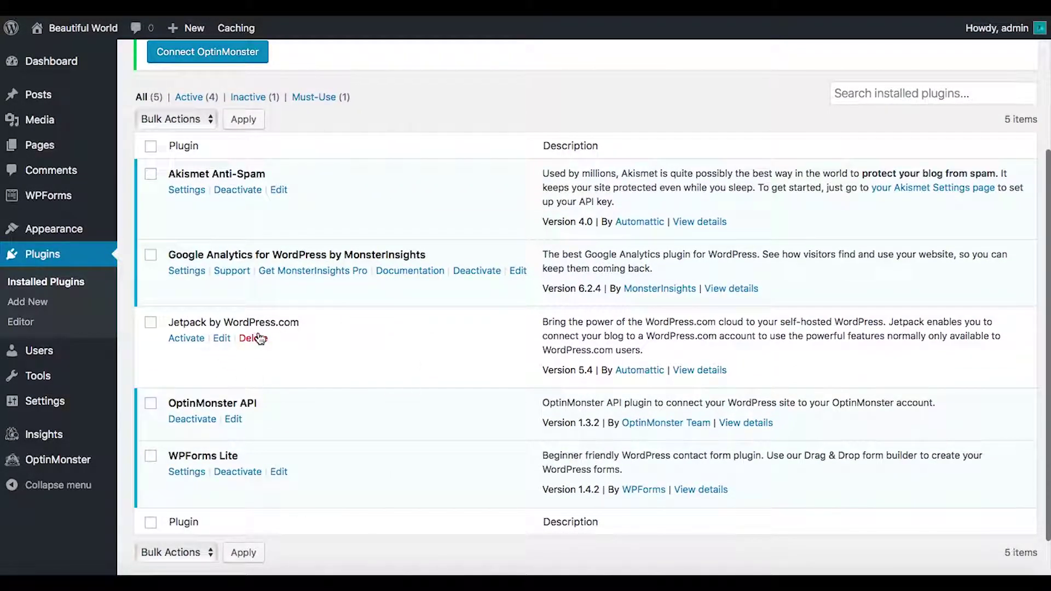
- Search the directory of new plugins for the keyword "wp security"
left_click(27, 302)
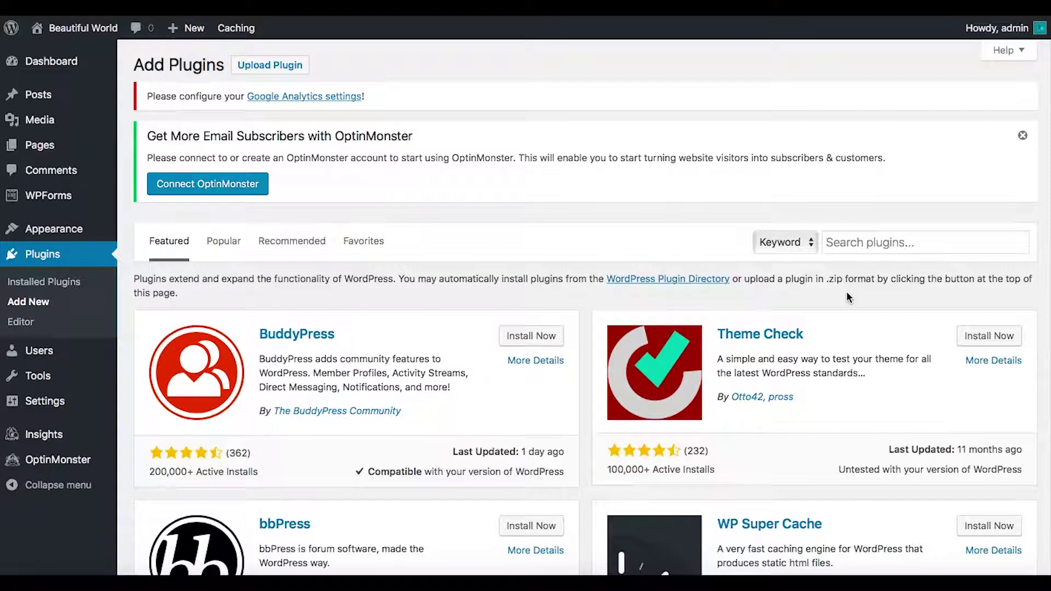
left_click(870, 243)
type("all")
key("BackSpace")
key("BackSpace")
key("BackSpace")
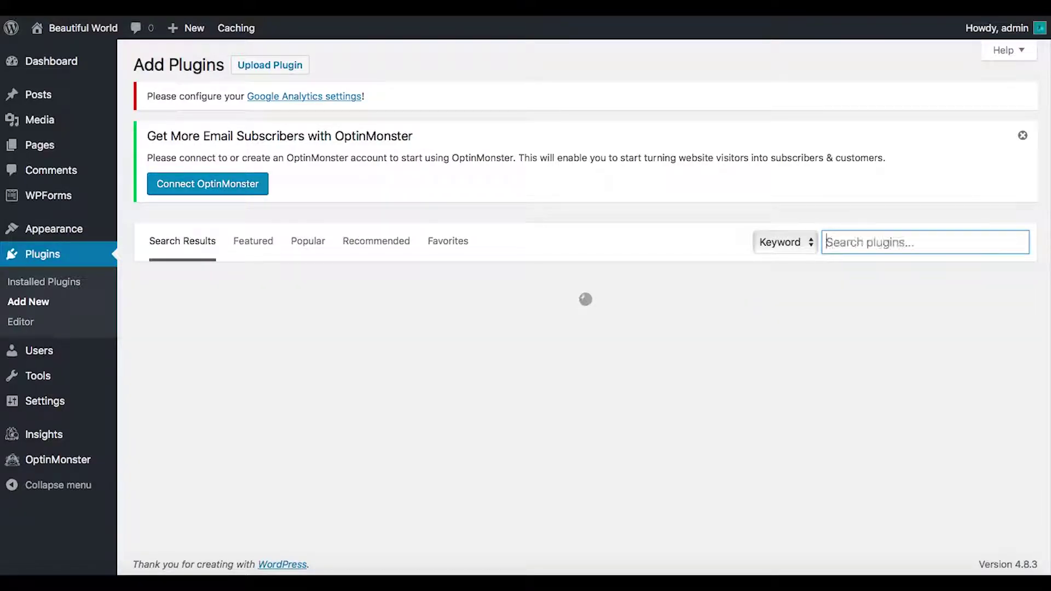
type("wp security")
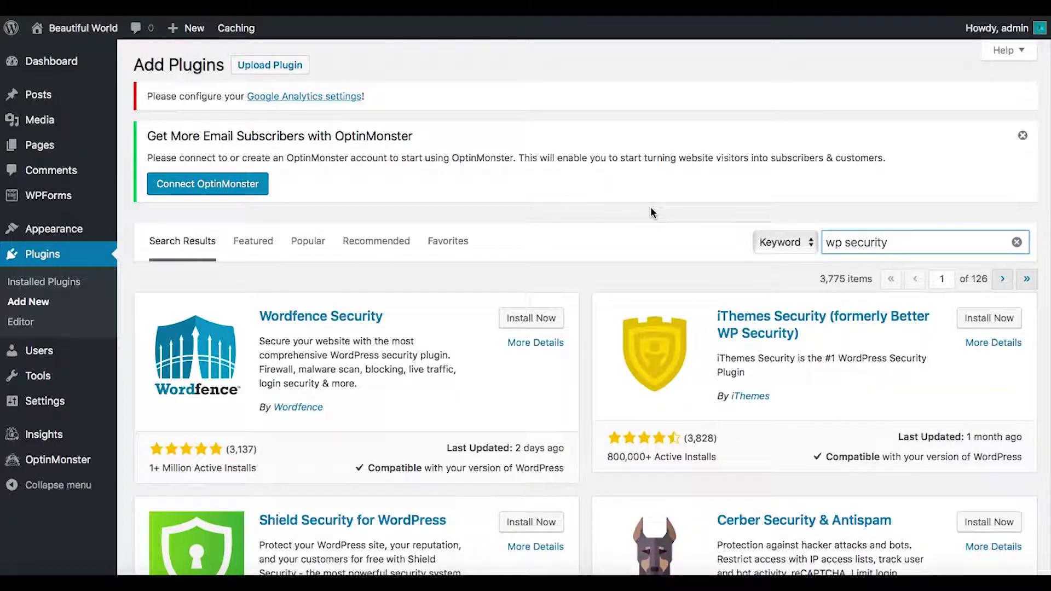
- Find the All In One WP Security & Firewall plugin among the search results and install it
scroll(650, 209, "down", 1)
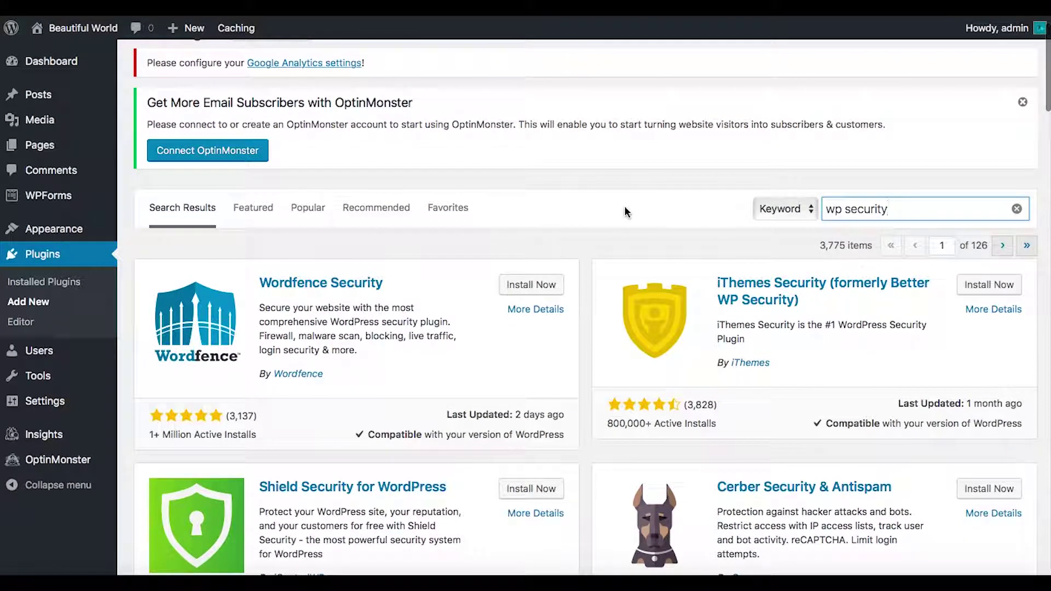
scroll(580, 236, "down", 5)
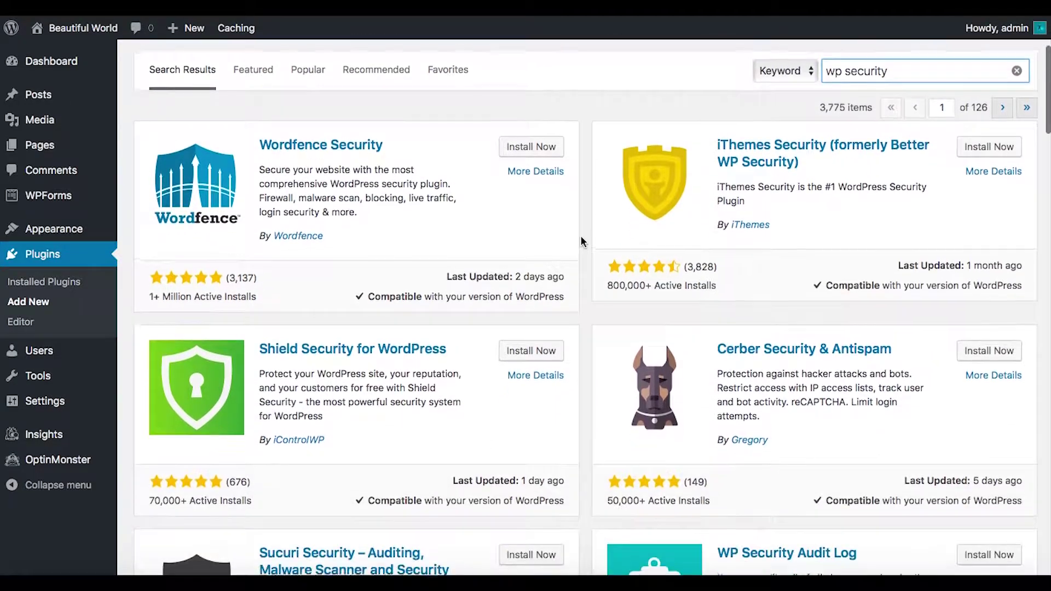
scroll(581, 237, "down", 8)
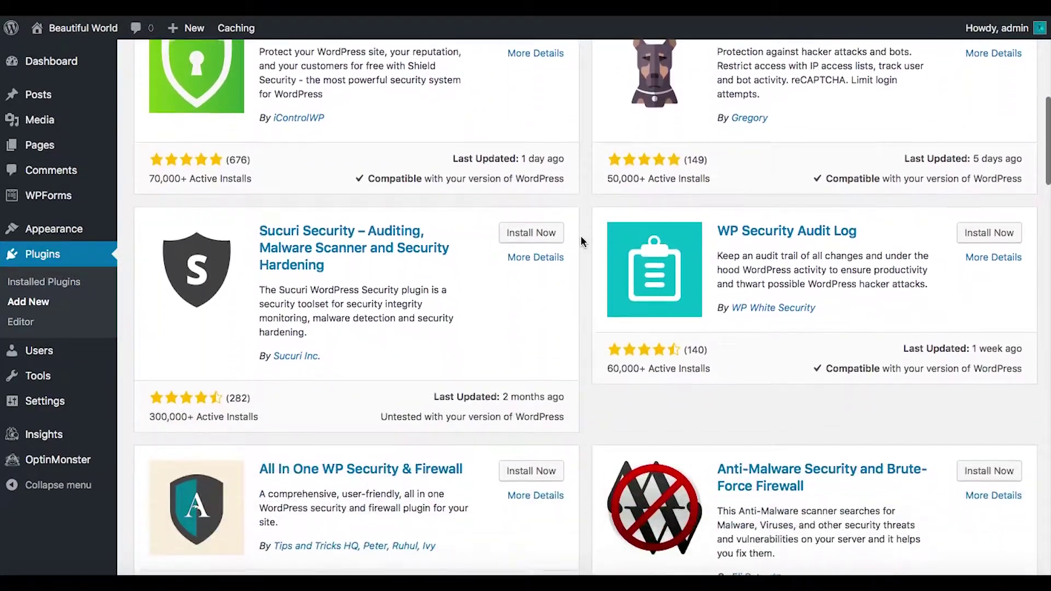
scroll(580, 236, "down", 2)
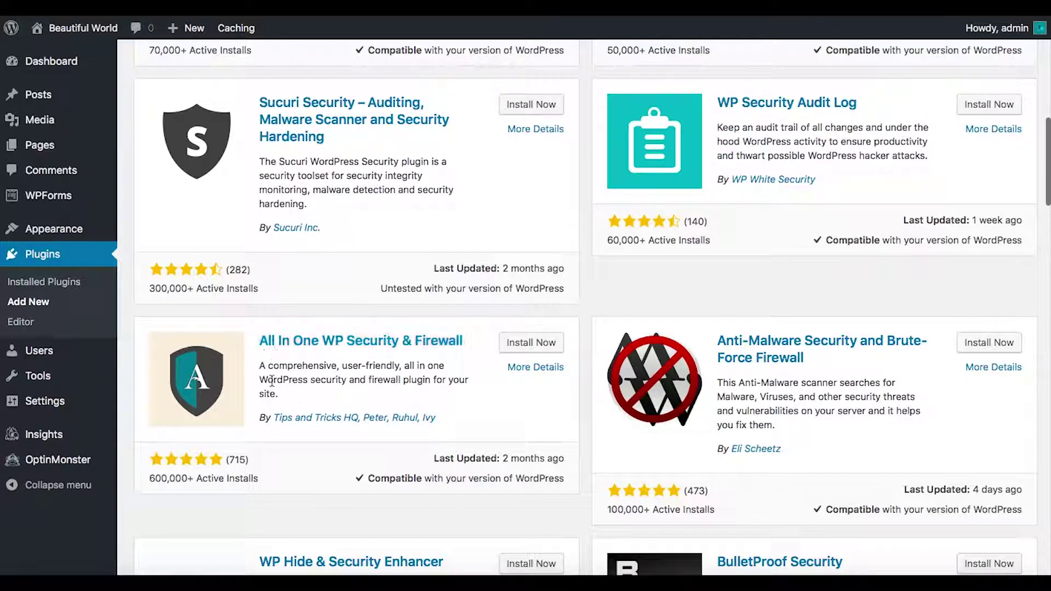
scroll(422, 379, "down", 2)
scroll(421, 379, "up", 2)
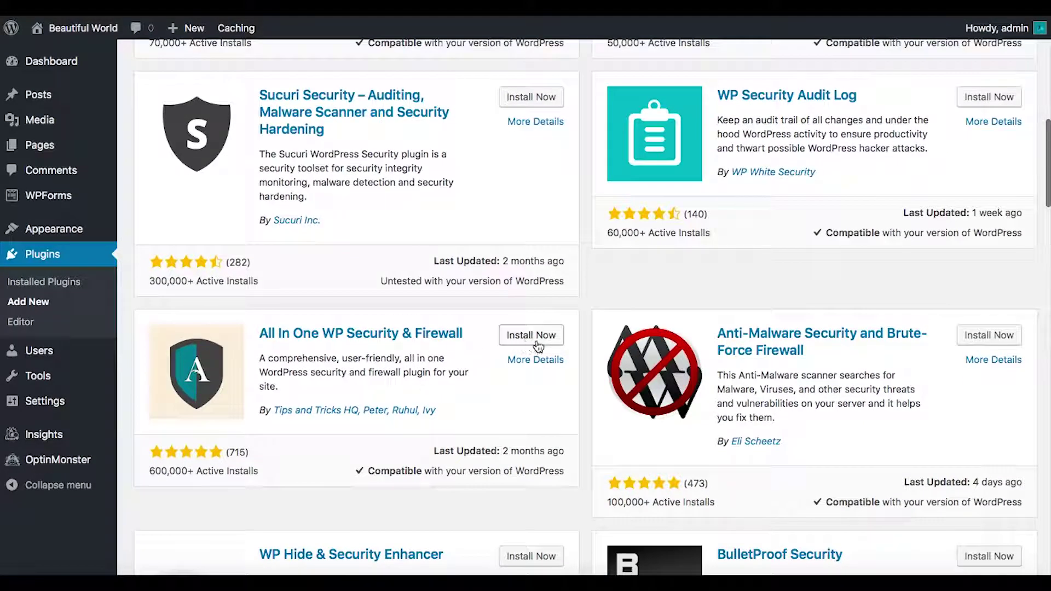
scroll(718, 313, "up", 10)
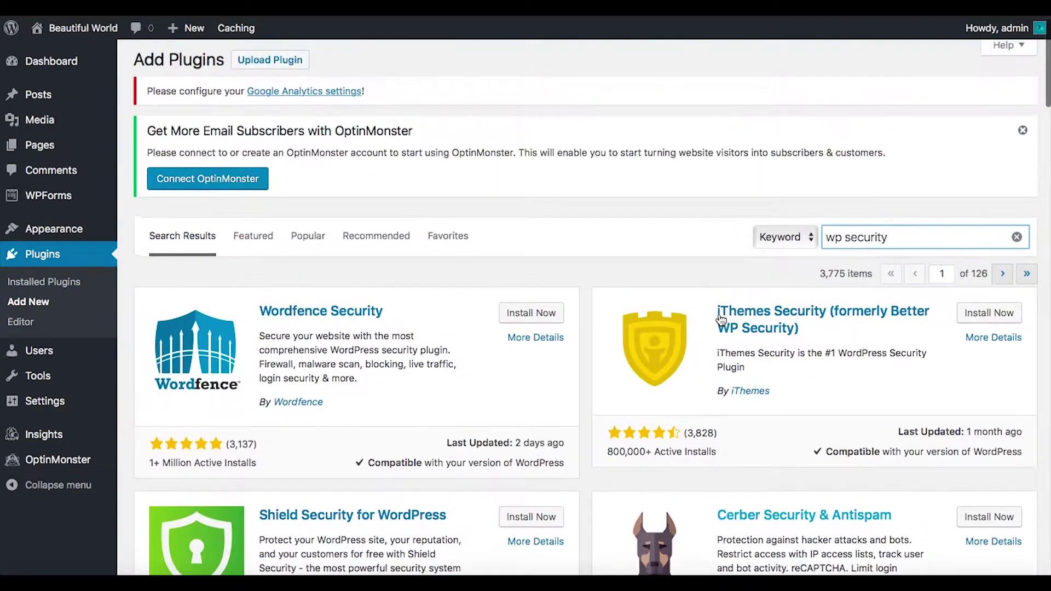
scroll(718, 313, "down", 6)
scroll(720, 320, "down", 5)
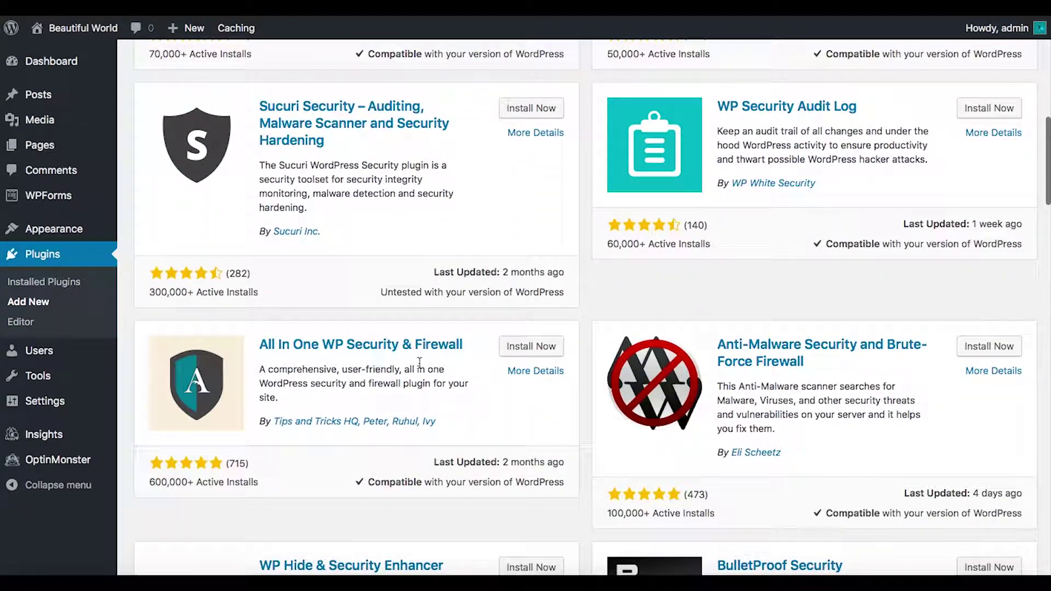
left_click(542, 352)
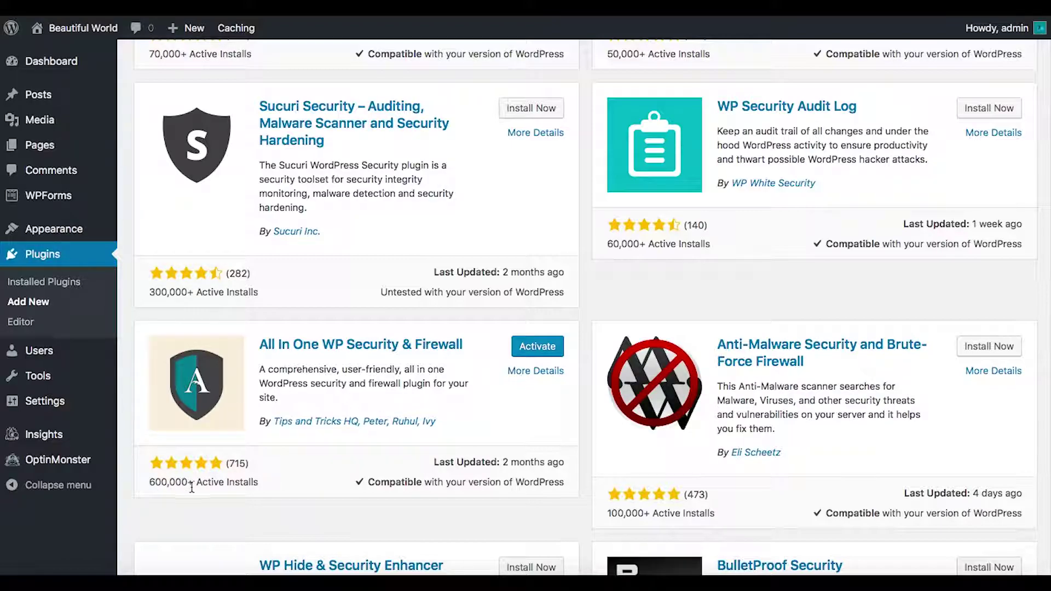
- Activate the newly installed All In One WP Security & Firewall plugin
scroll(353, 405, "up", 1)
scroll(354, 406, "up", 6)
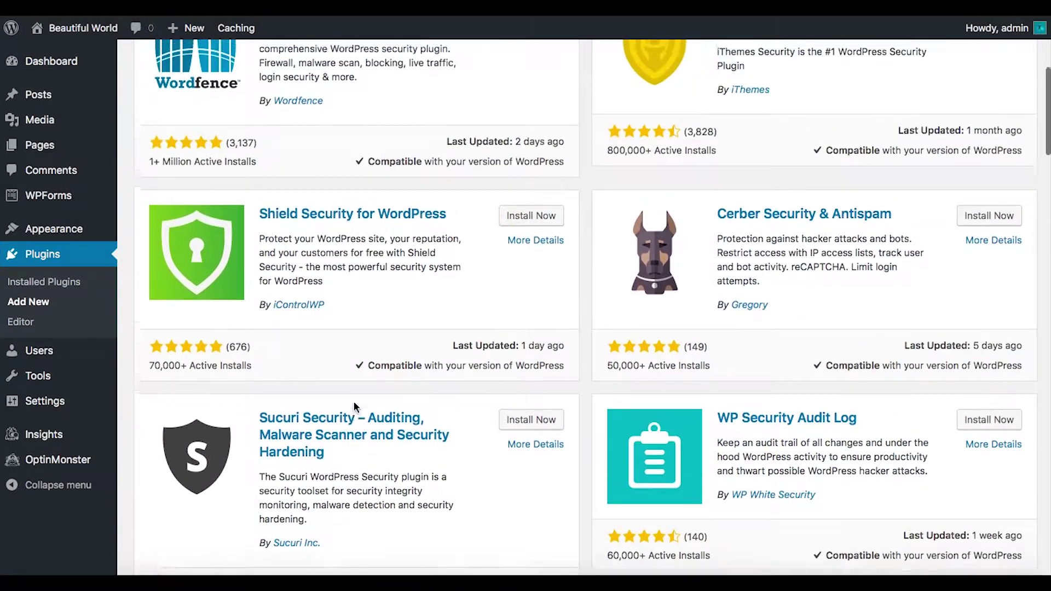
scroll(636, 280, "up", 2)
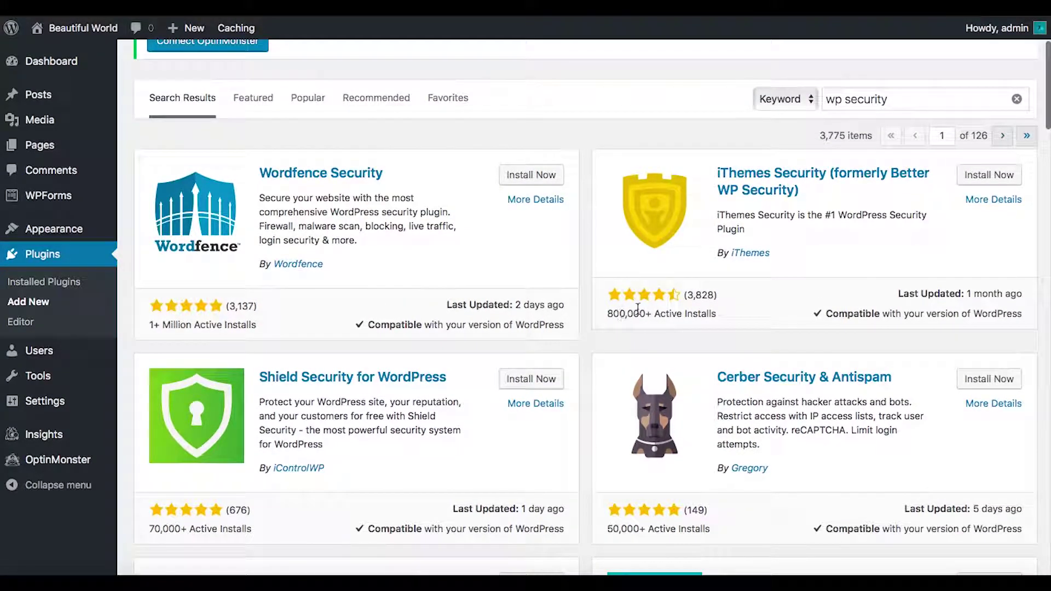
scroll(415, 377, "down", 9)
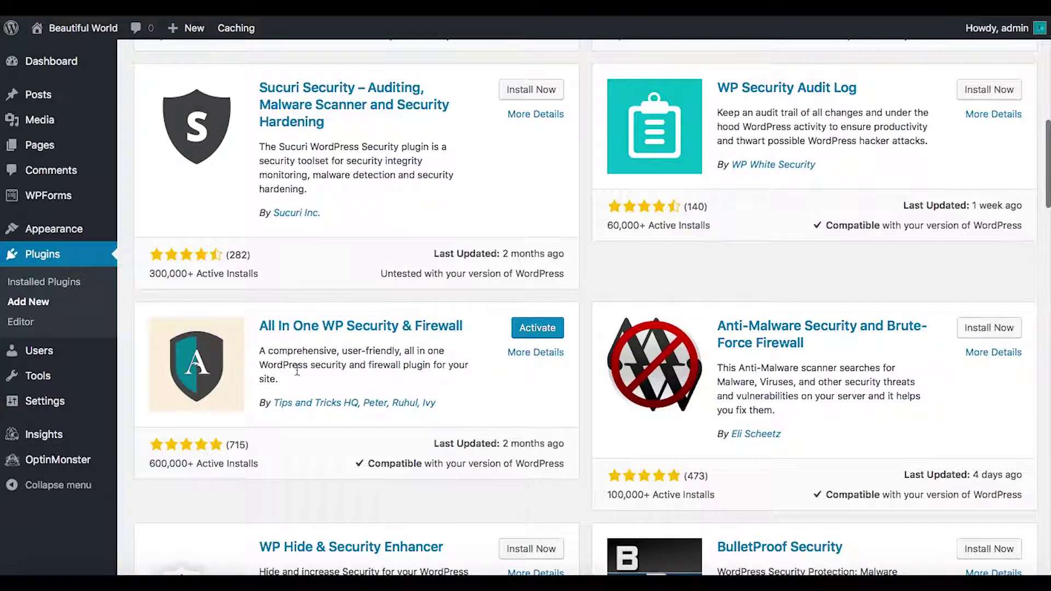
left_click(533, 333)
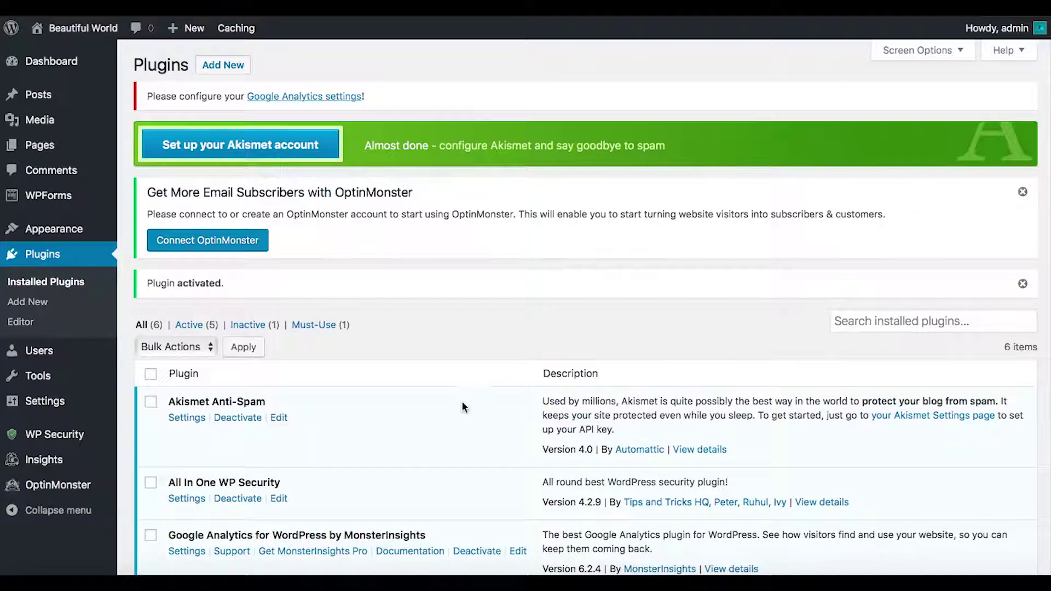
scroll(464, 396, "down", 3)
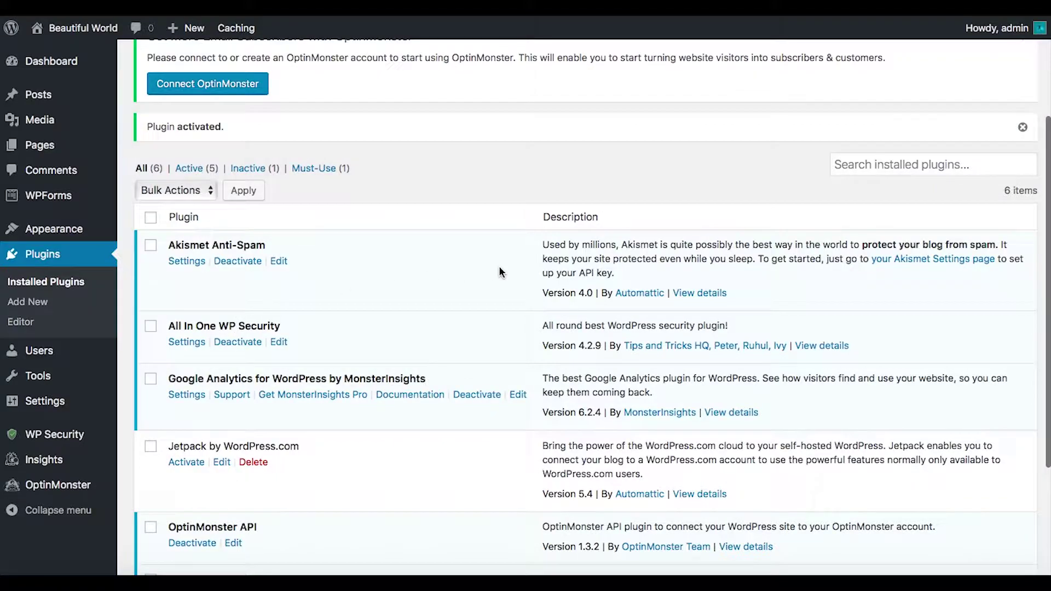
scroll(499, 270, "up", 3)
- Install the WP Super Cache plugin from the featured new plugins and activate it
left_click(35, 305)
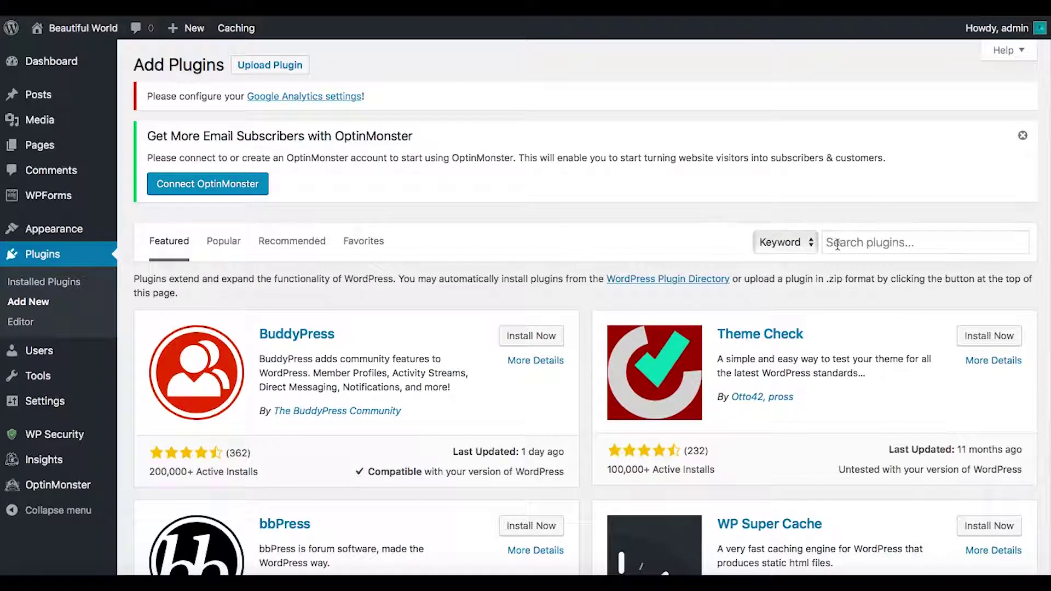
left_click(860, 244)
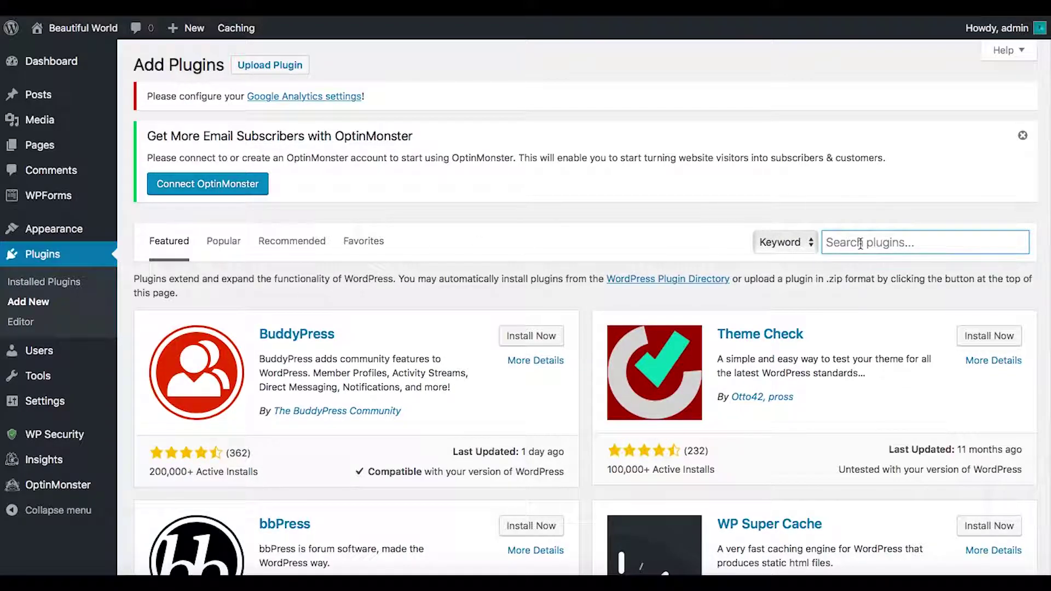
scroll(860, 244, "down", 3)
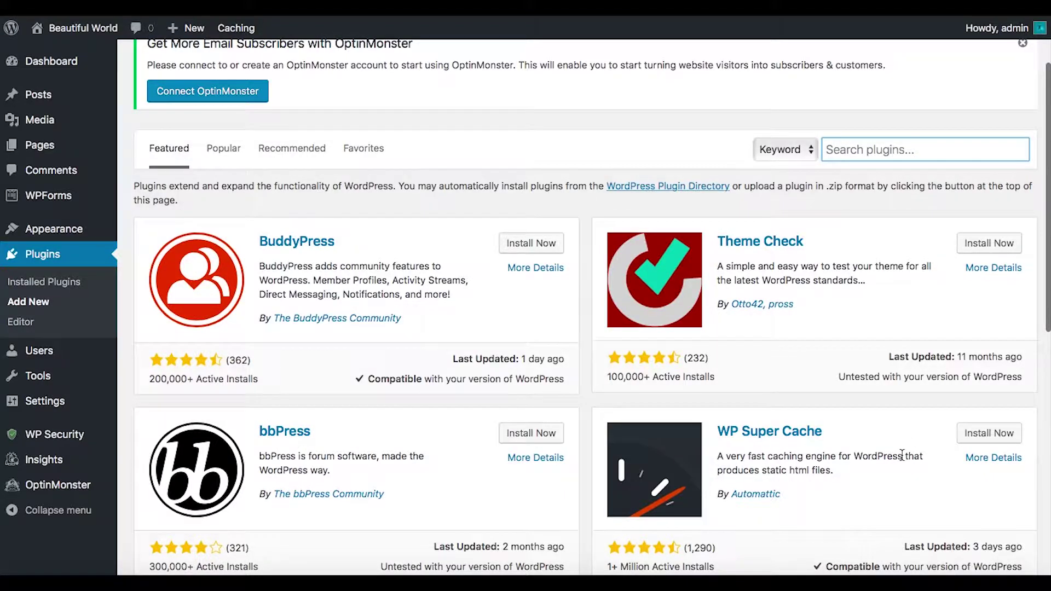
scroll(579, 369, "down", 3)
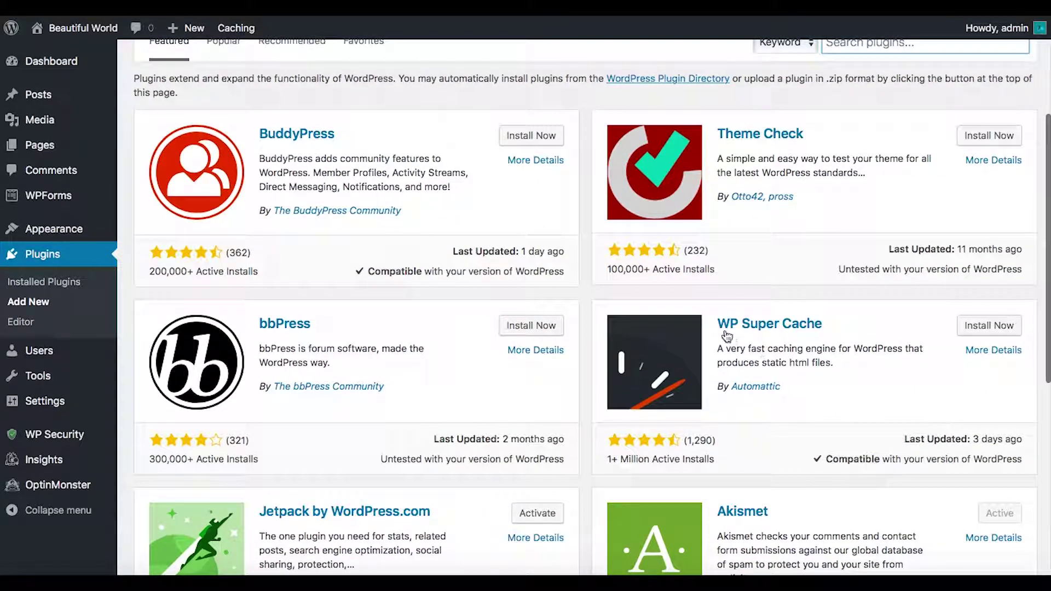
scroll(783, 350, "down", 5)
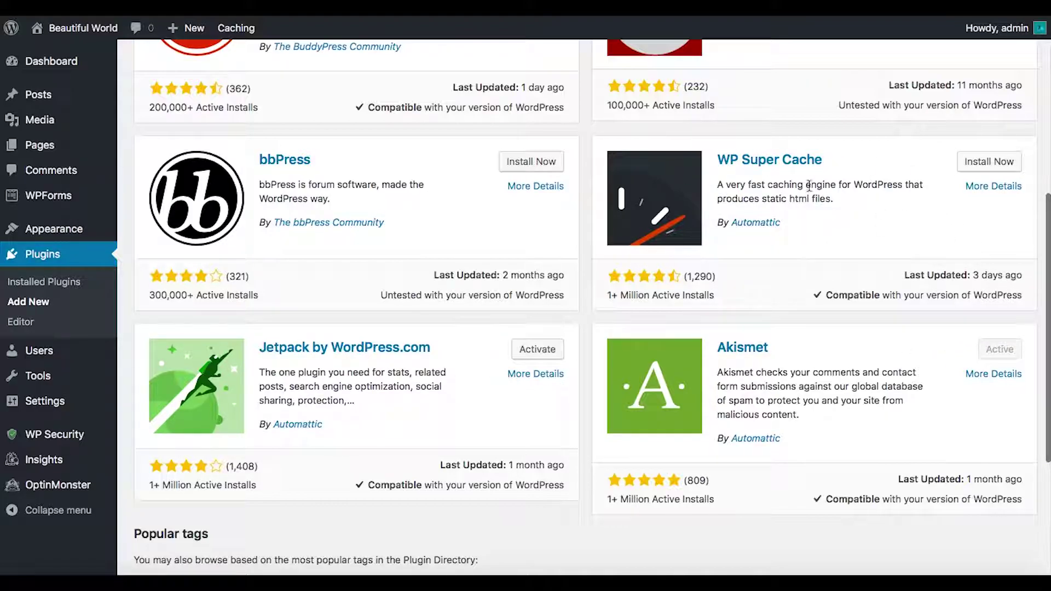
left_click(989, 161)
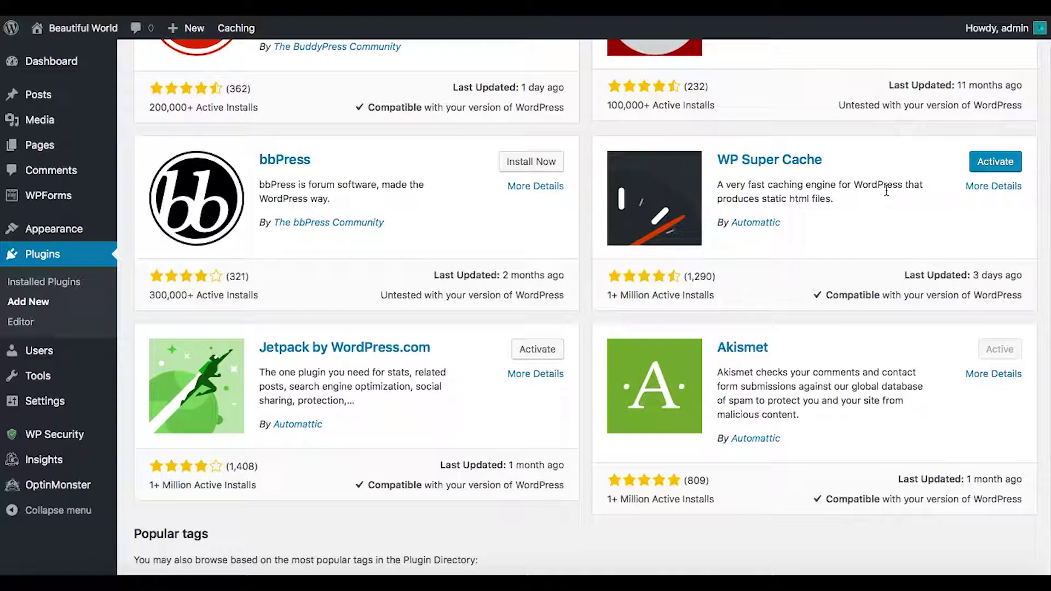
scroll(886, 192, "up", 3)
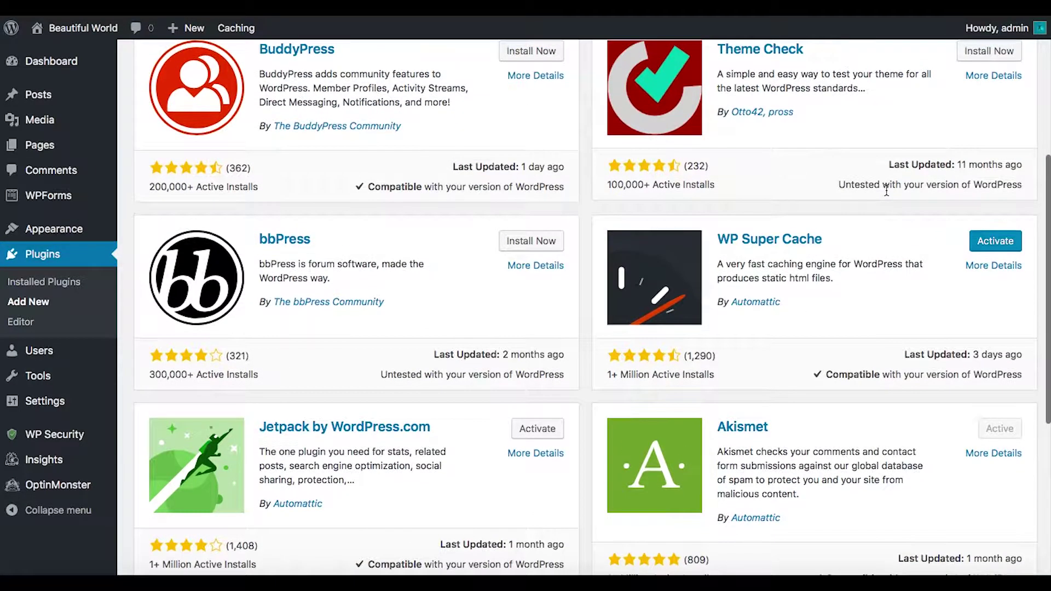
left_click(995, 244)
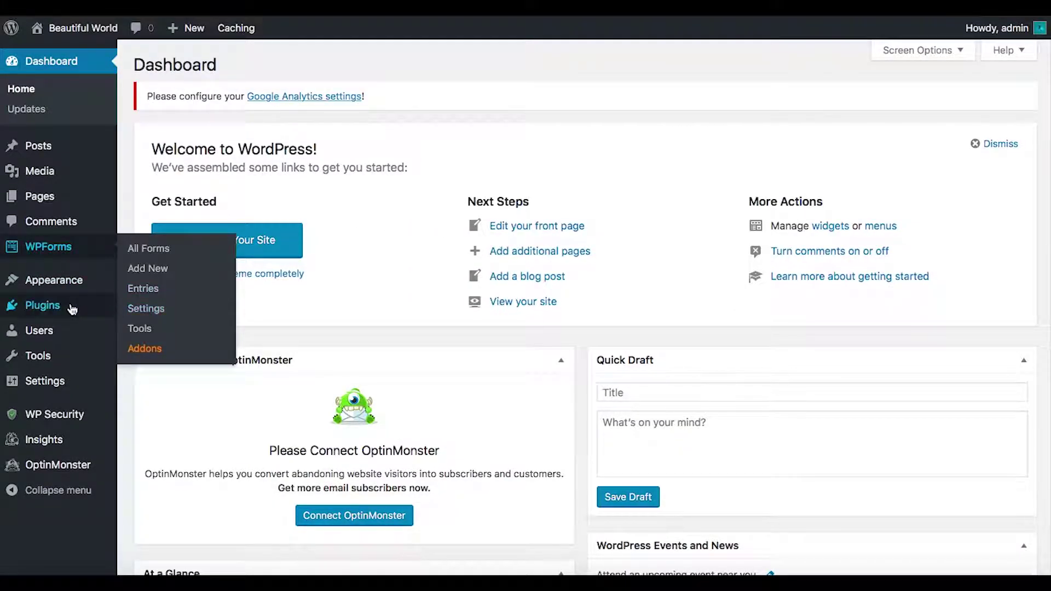
- Open the list of installed plugins and look through its entries
mouse_move(71, 307)
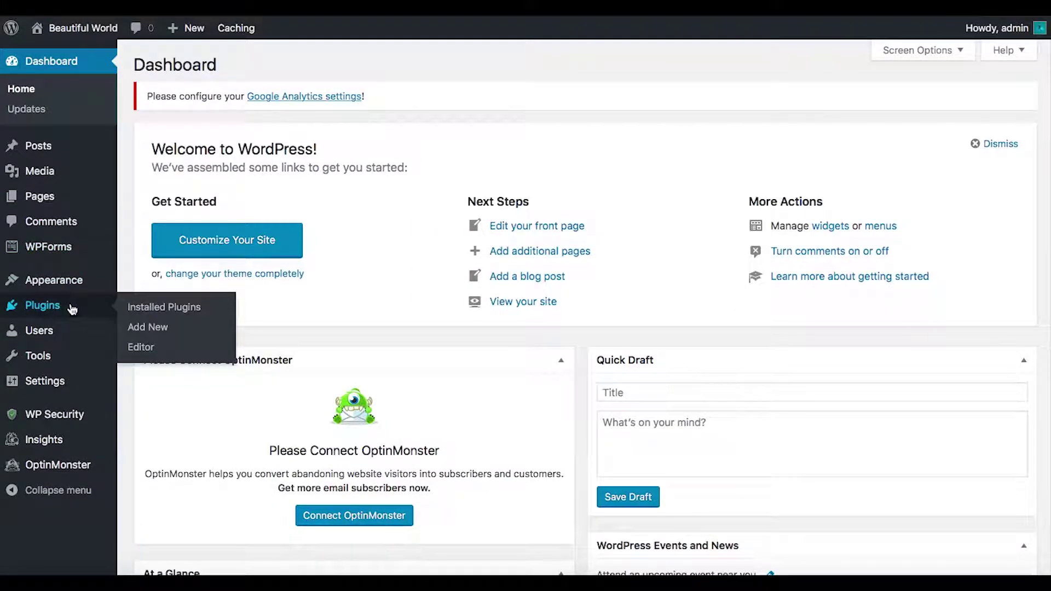
left_click(157, 314)
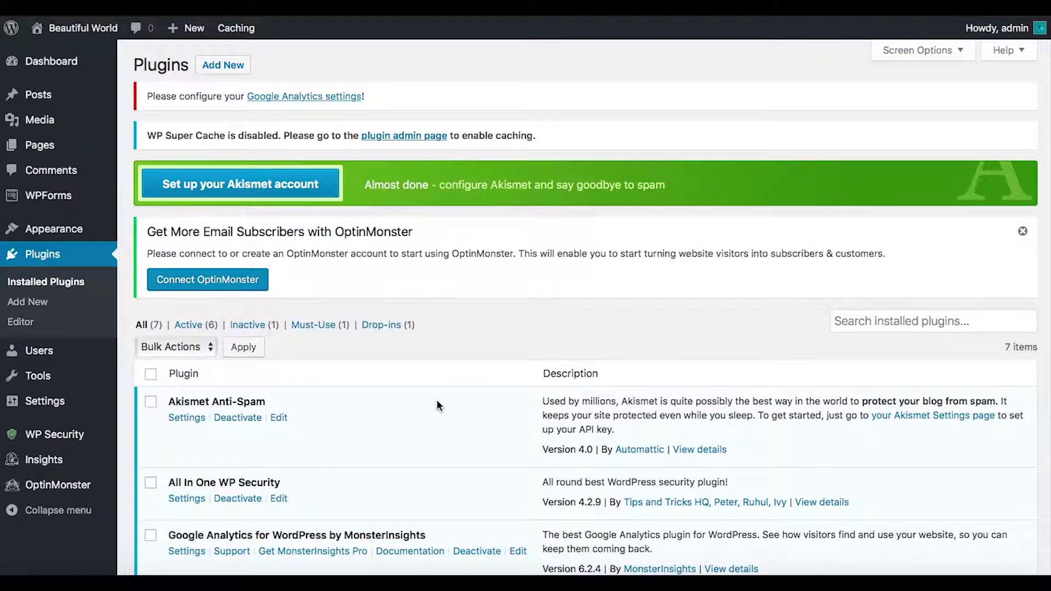
scroll(437, 405, "down", 5)
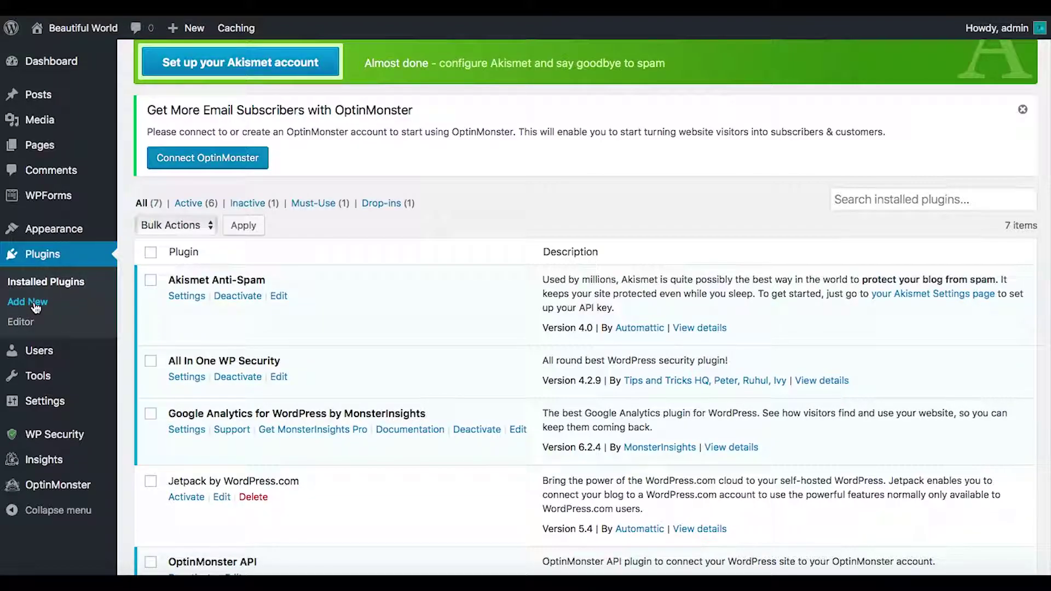
- Search the directory of new plugins by keyword for the CMS Tree Page View plugin
left_click(35, 305)
left_click(874, 241)
type("c")
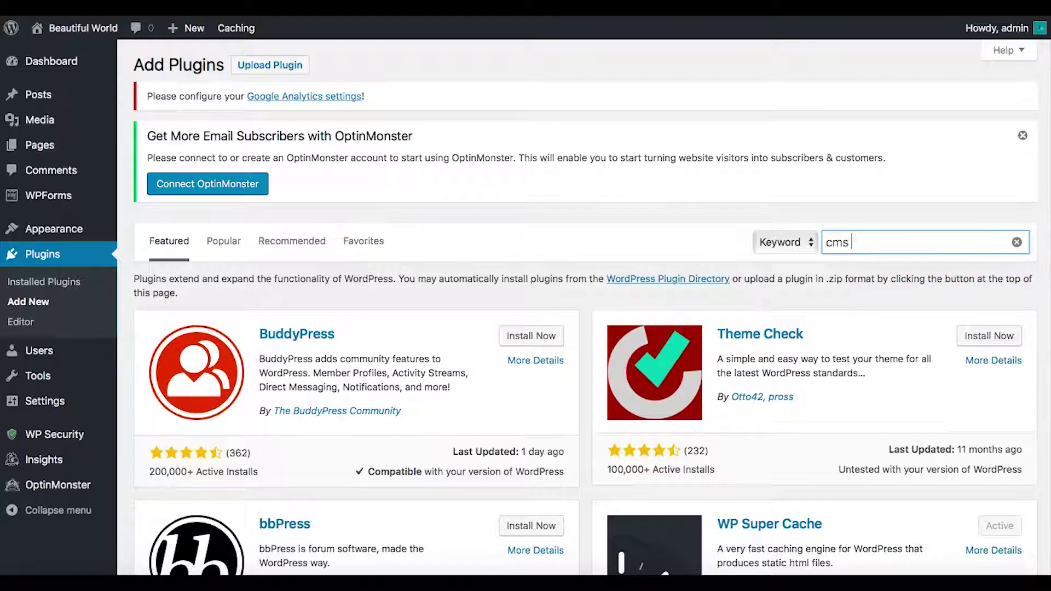
type("ms tree")
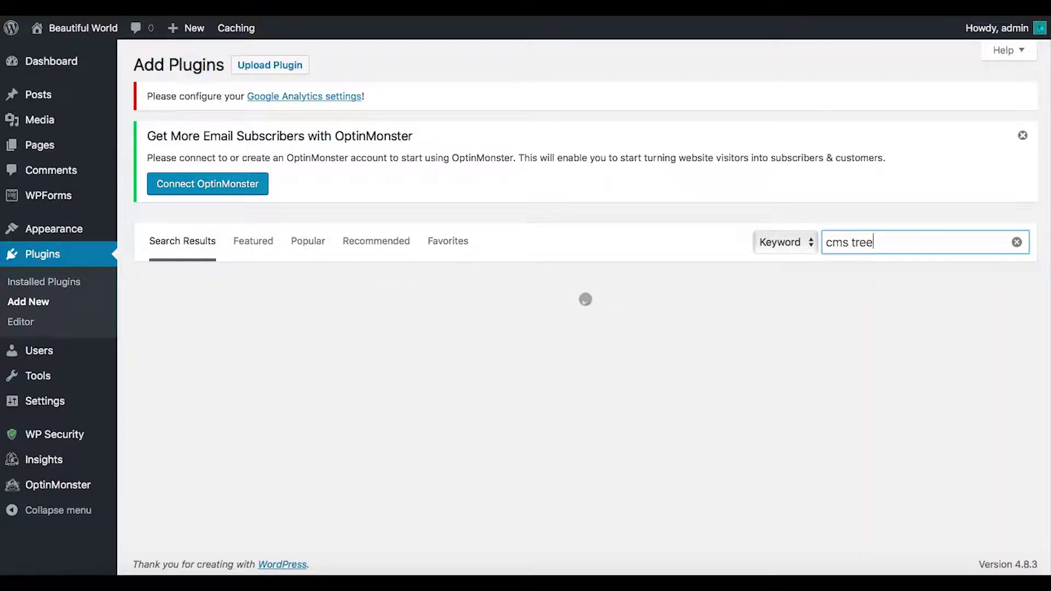
type(" page view")
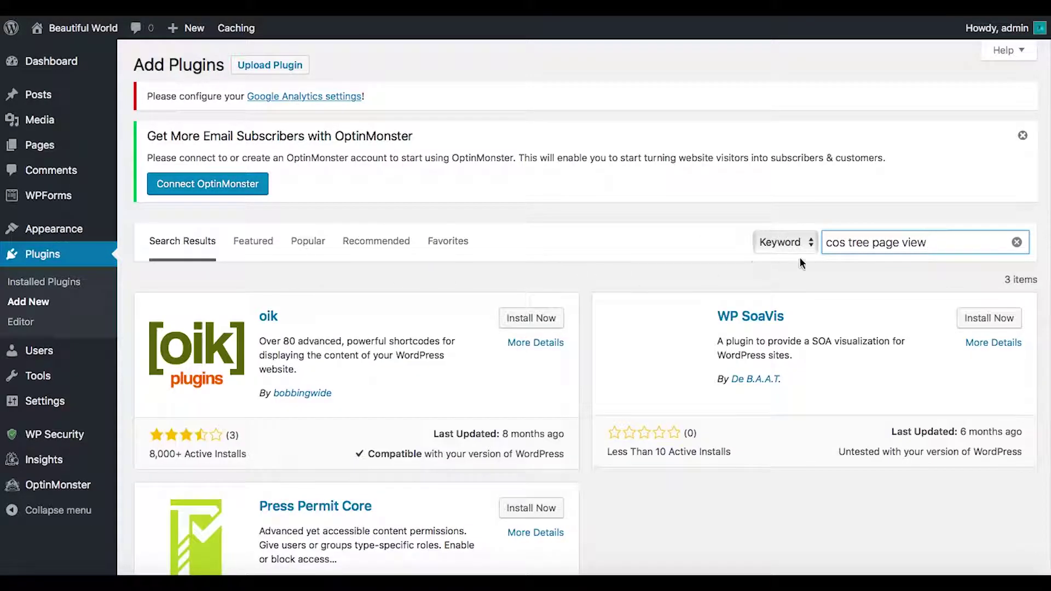
- Correct the search keyword to "cms tree page view" and install the CMS Tree Page View plugin
left_click(844, 244)
key("BackSpace")
key("BackSpace")
type("ms")
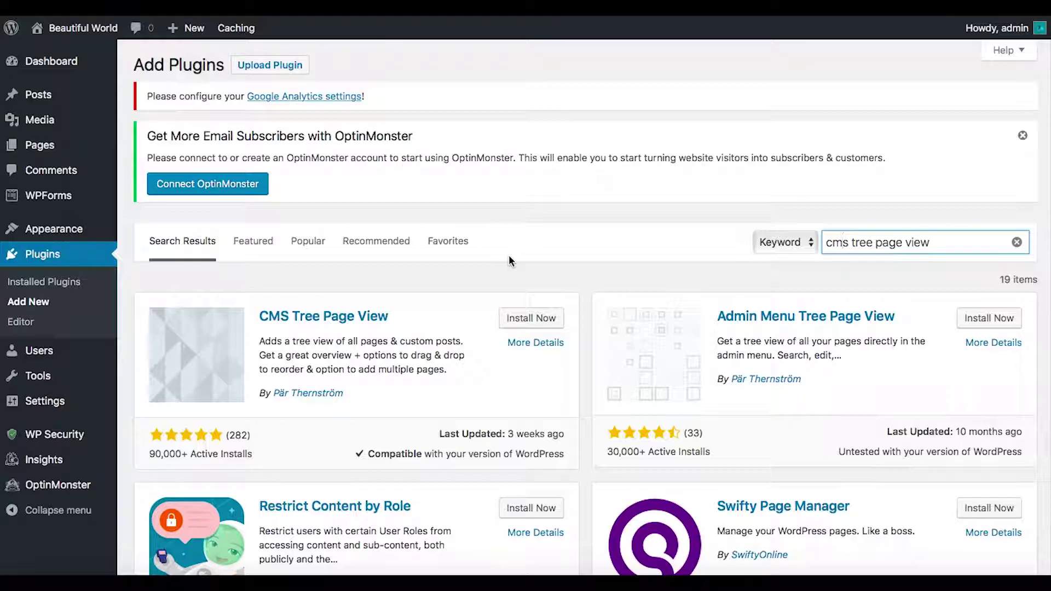
scroll(574, 322, "down", 1)
left_click(534, 269)
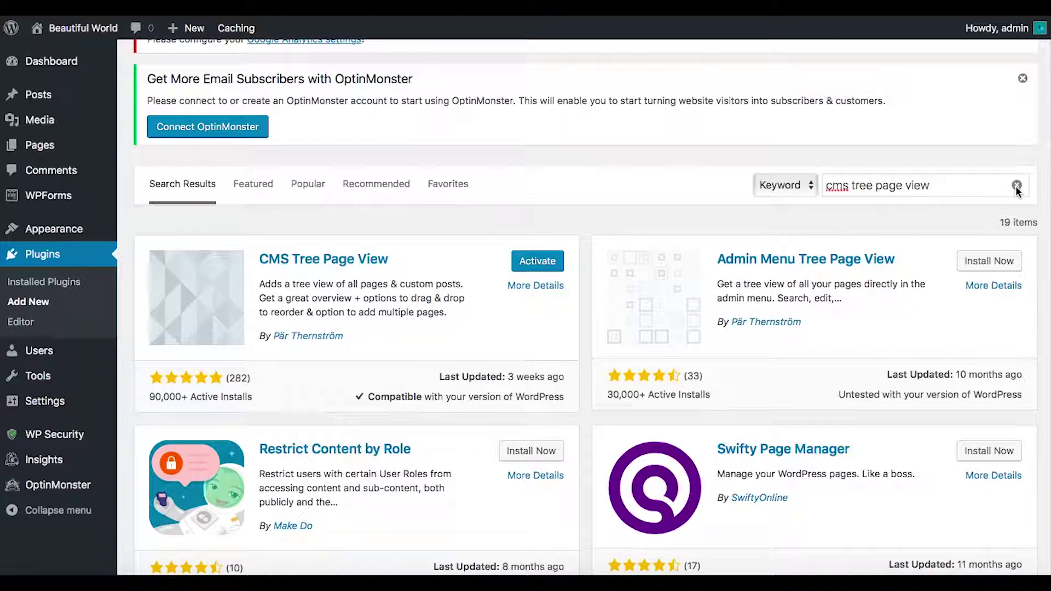
- Replace the plugin search keyword with "crafty social buttons" and install the Crafty Social Buttons plugin
key("super+a")
key("BackSpace")
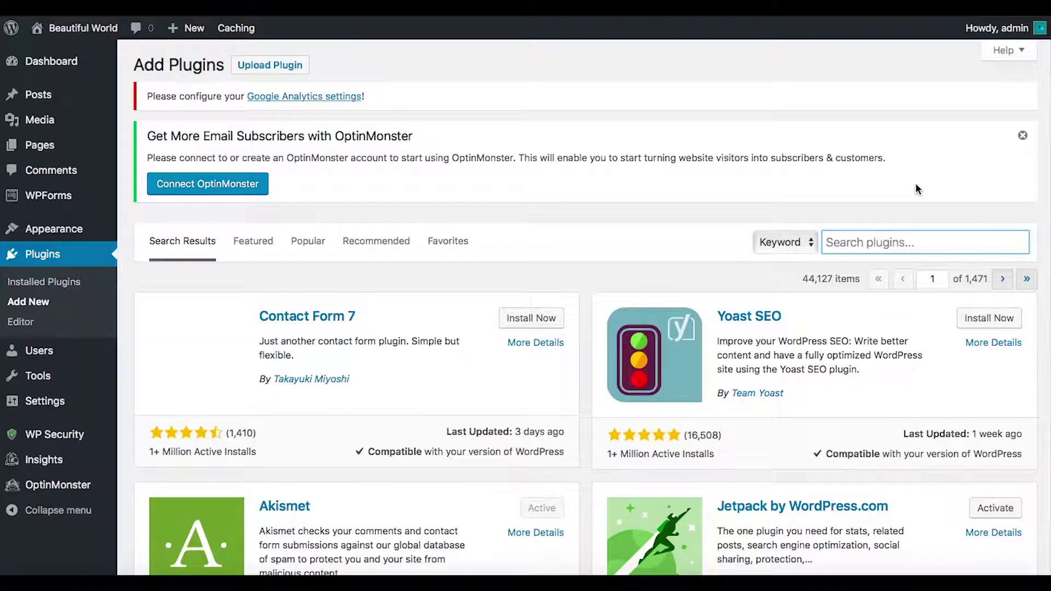
type("rc")
key("BackSpace")
key("BackSpace")
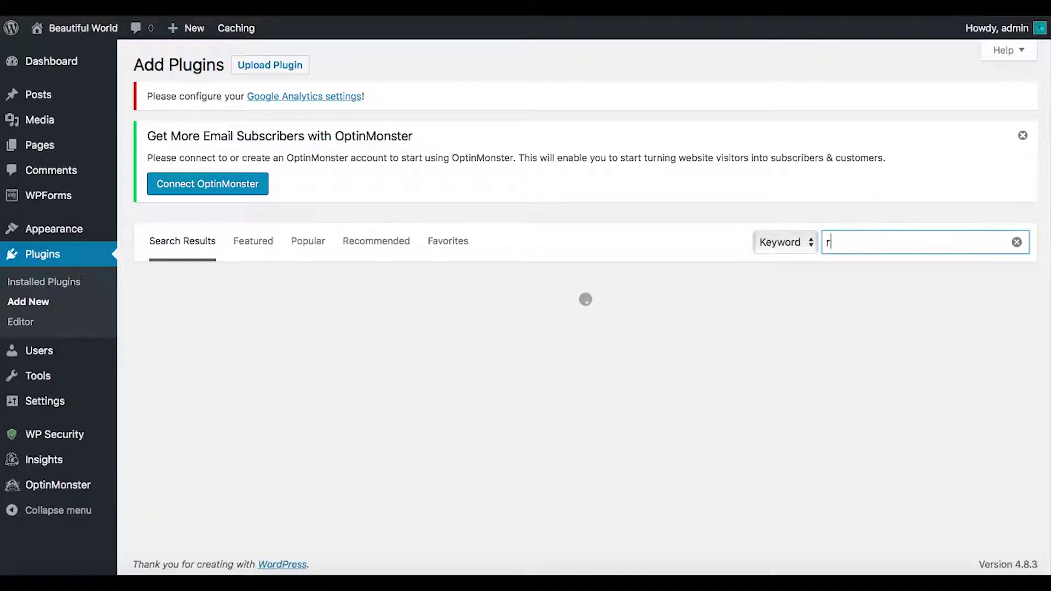
type("crafty social buttons")
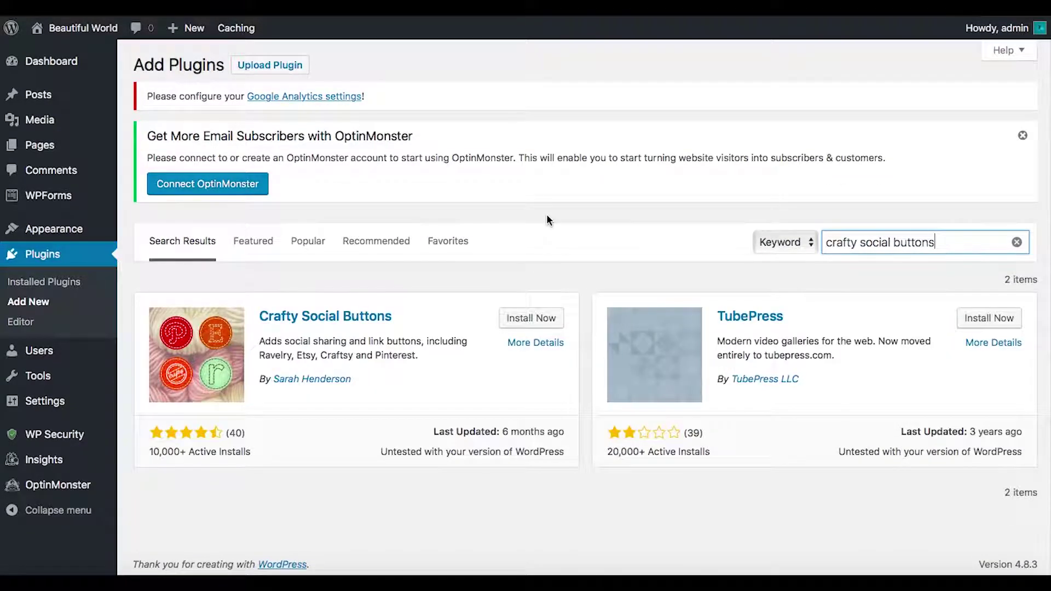
left_click(535, 316)
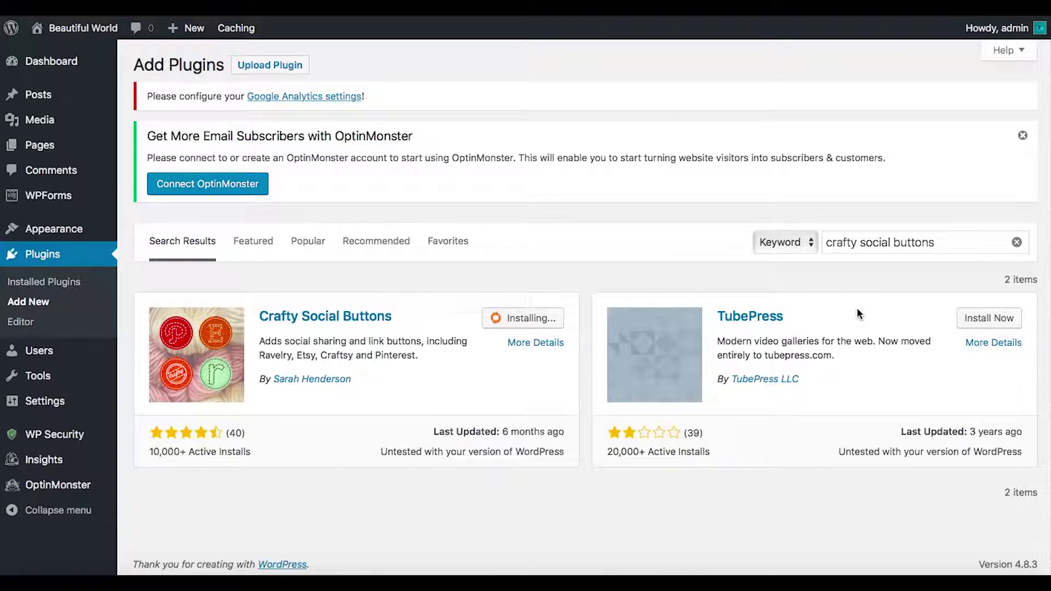
- Search the directory of new plugins for the keyword "social buttons"
left_click(942, 244)
left_click_drag(942, 244, 816, 242)
type("social ")
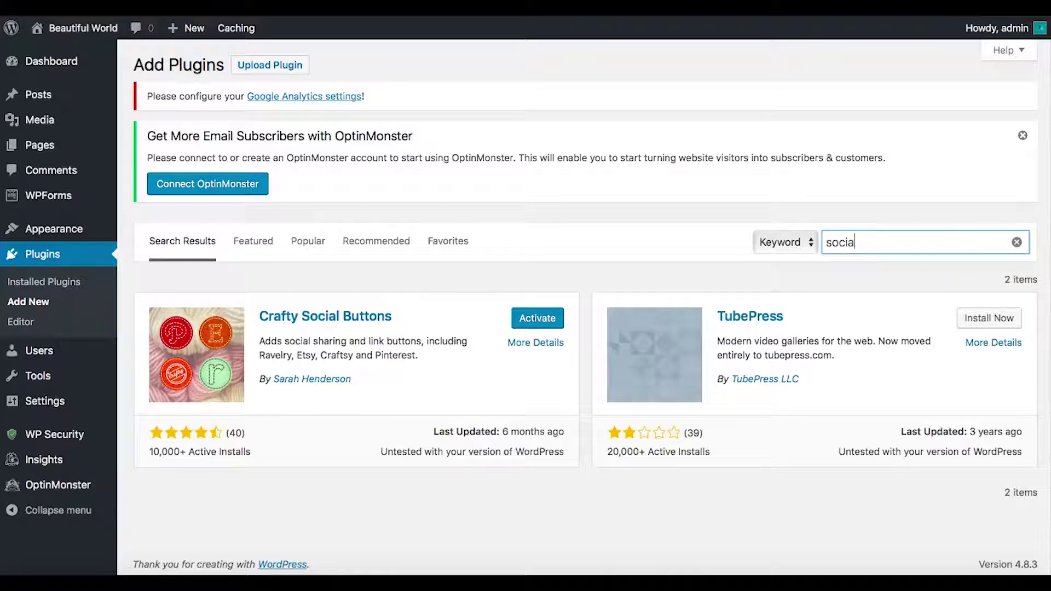
type("buttons")
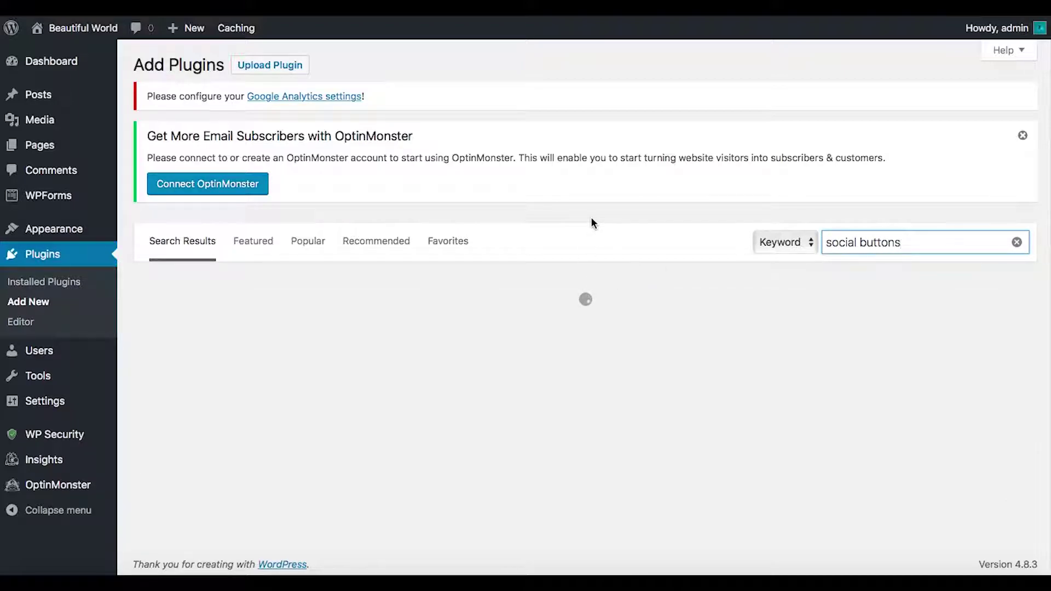
- Install the WP Social Buttons and Social Media Share Buttons | MashShare plugins from the search results
scroll(591, 222, "down", 3)
scroll(590, 217, "down", 3)
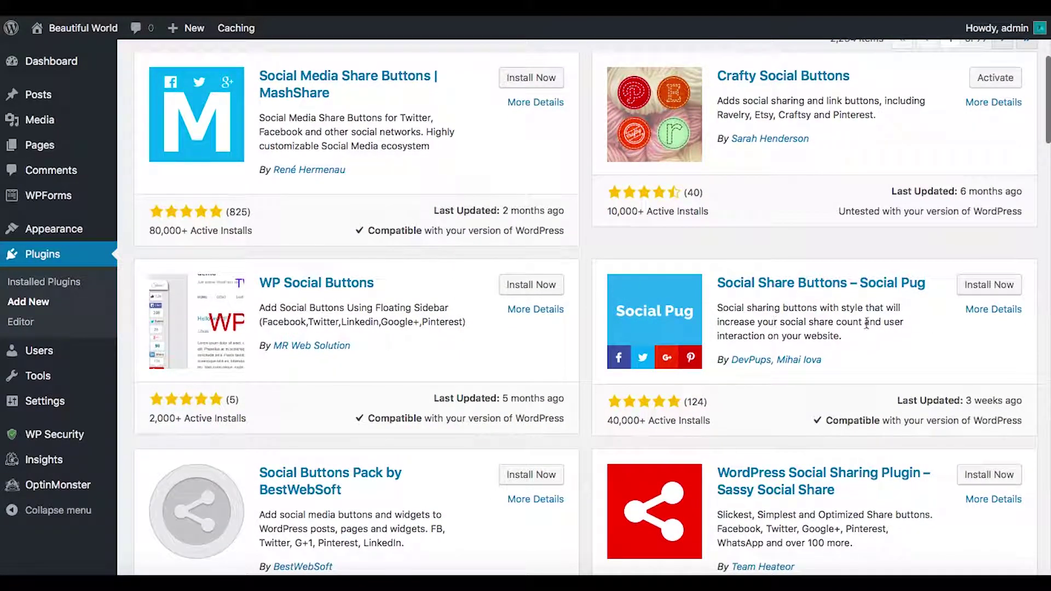
scroll(592, 421, "down", 3)
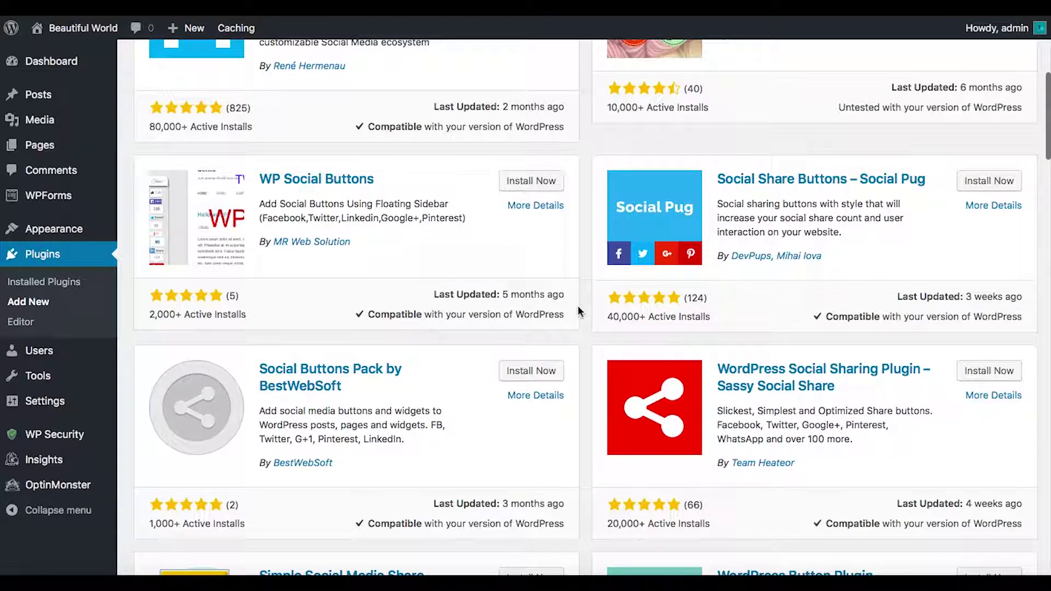
left_click(527, 175)
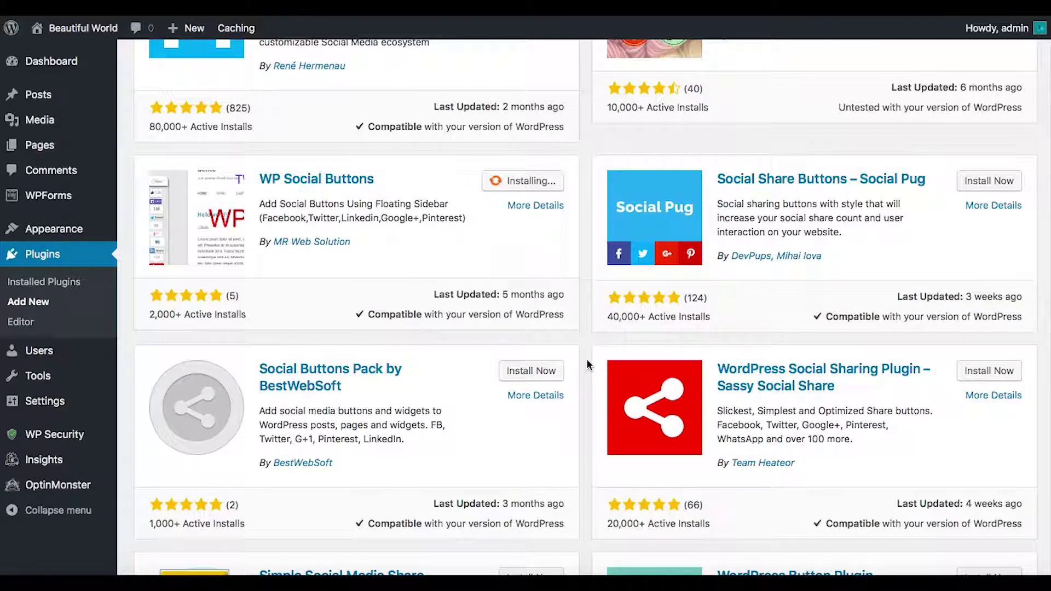
scroll(587, 359, "up", 6)
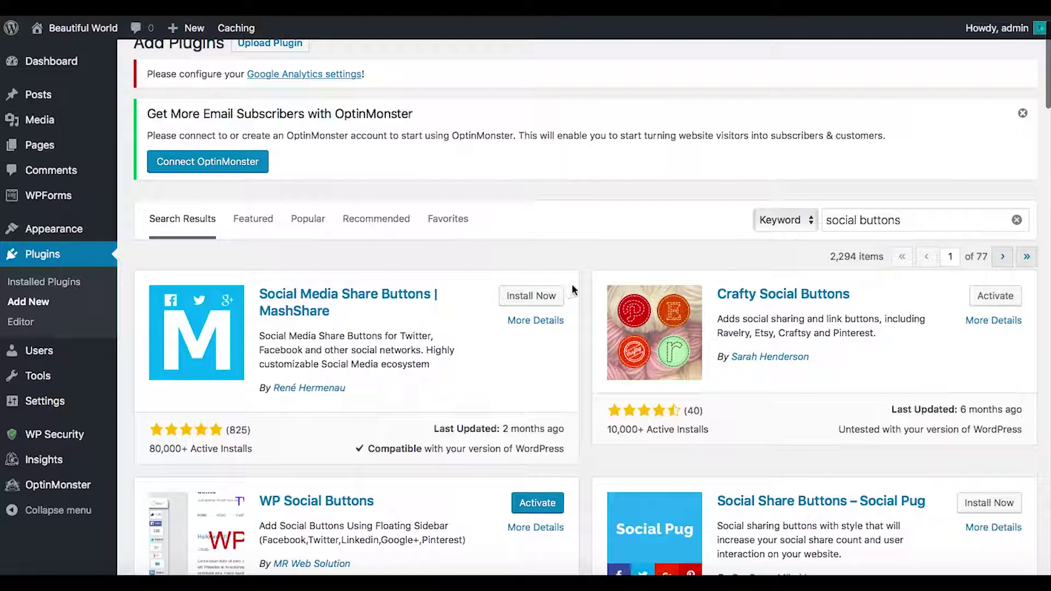
left_click(533, 296)
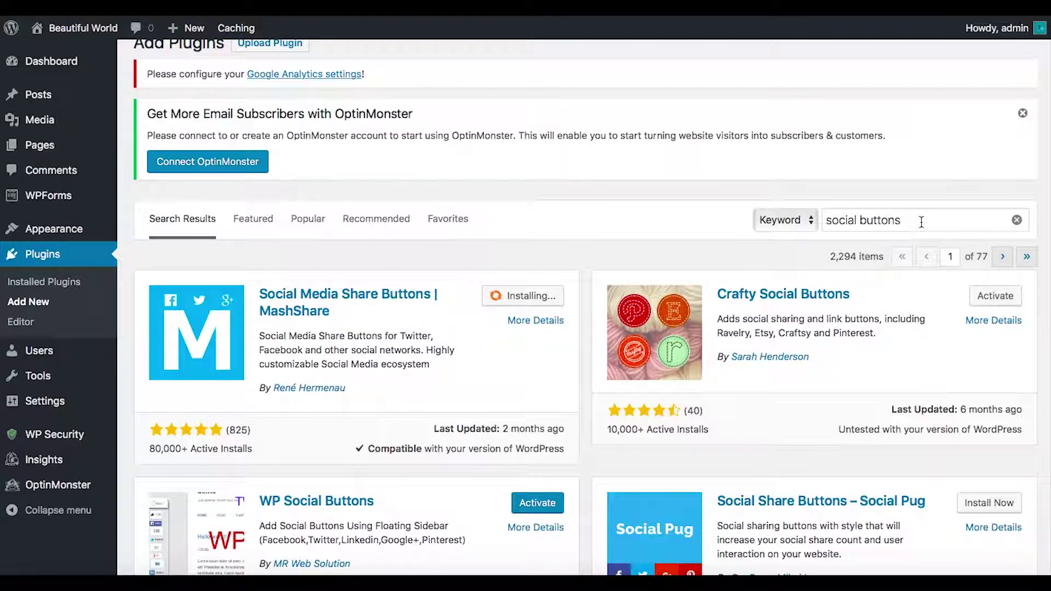
- Search the directory of new plugins for the keyword "contact"
triple_click(881, 218)
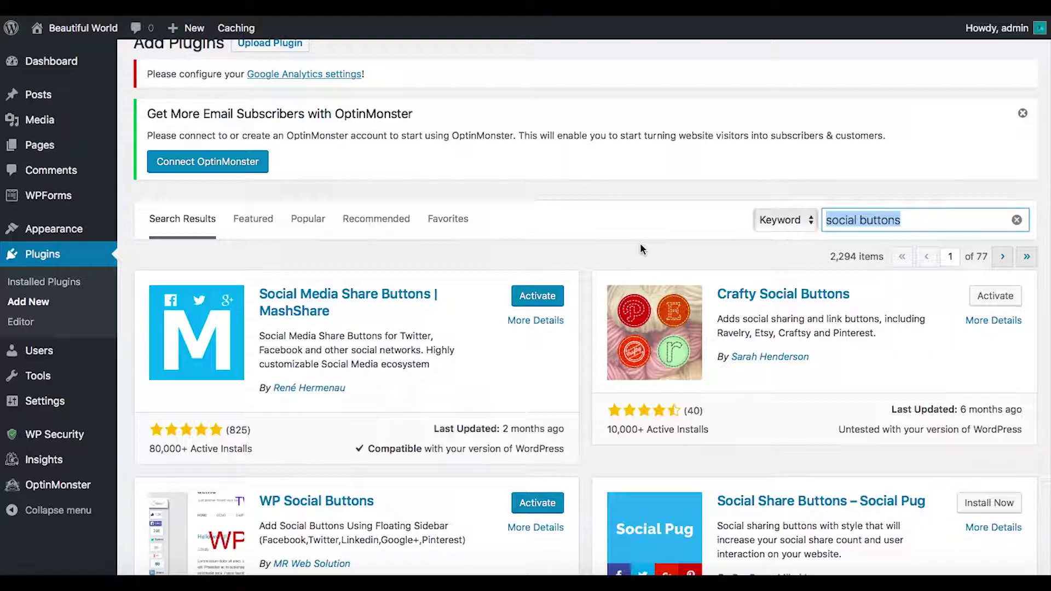
type("contact")
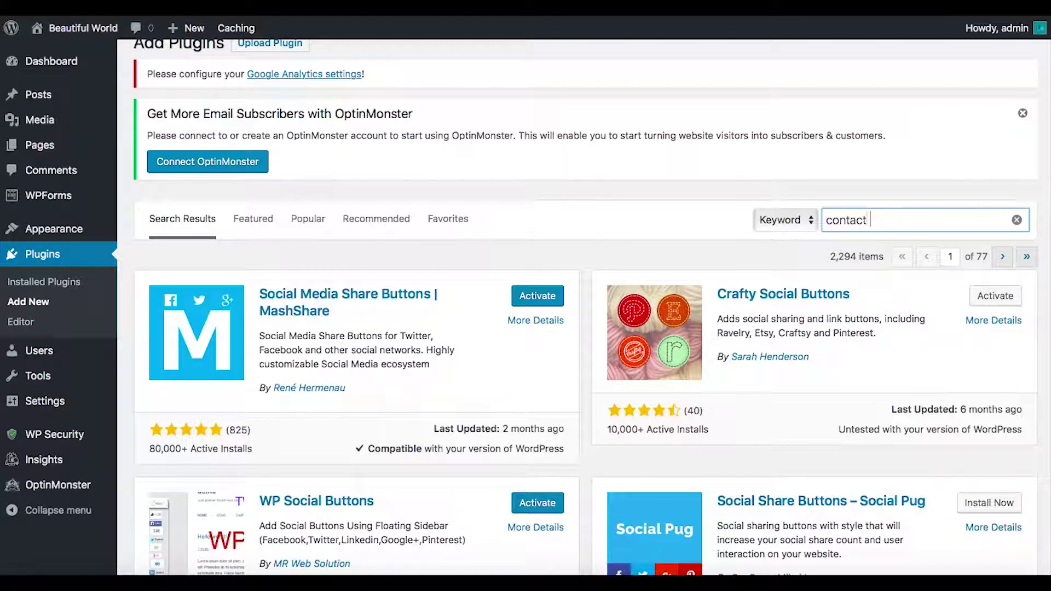
type(" plugi")
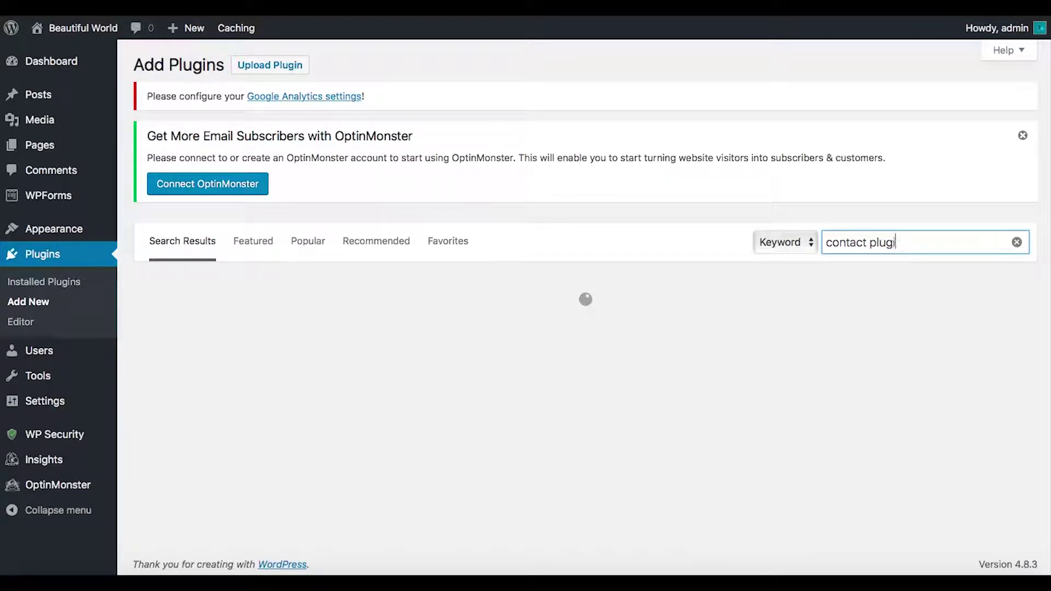
key("BackSpace")
key("BackSpace")
key("BackSpace")
key("BackSpace")
key("BackSpace")
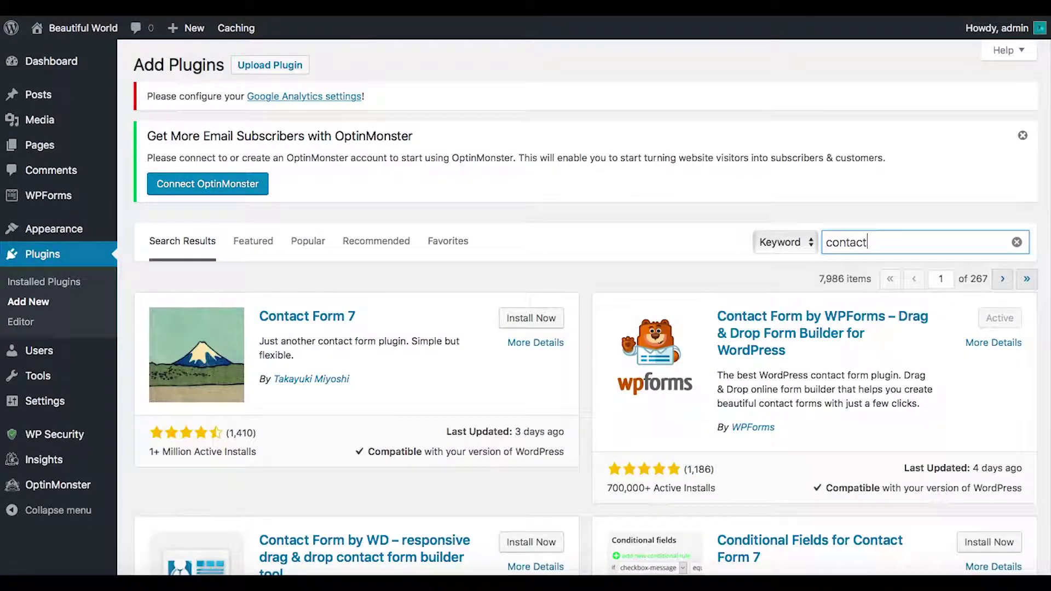
- Look through the contact plugin search results and install the Constant Contact Forms plugin
scroll(586, 315, "down", 3)
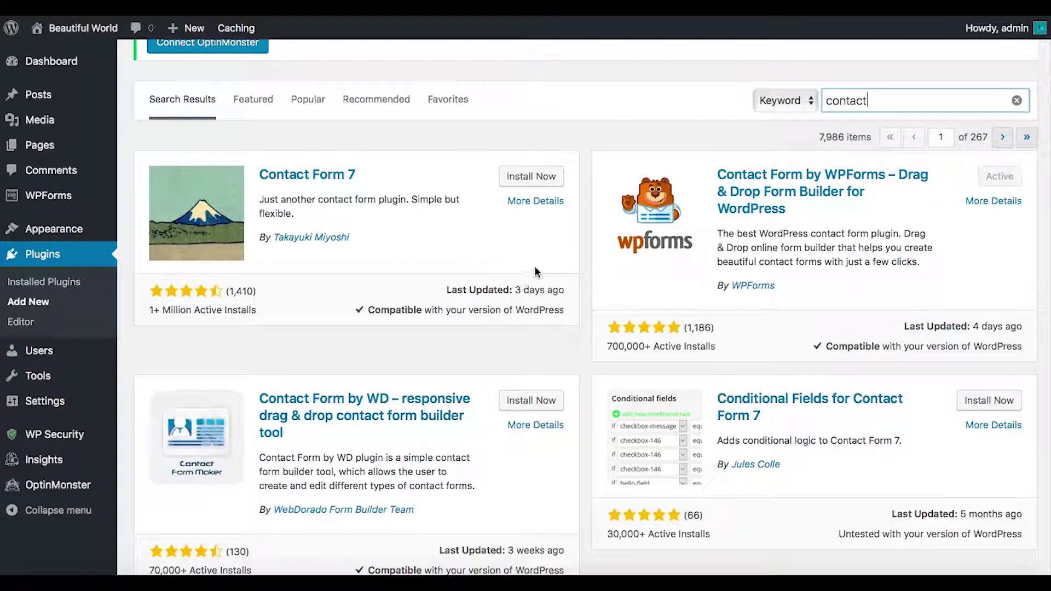
scroll(583, 365, "down", 3)
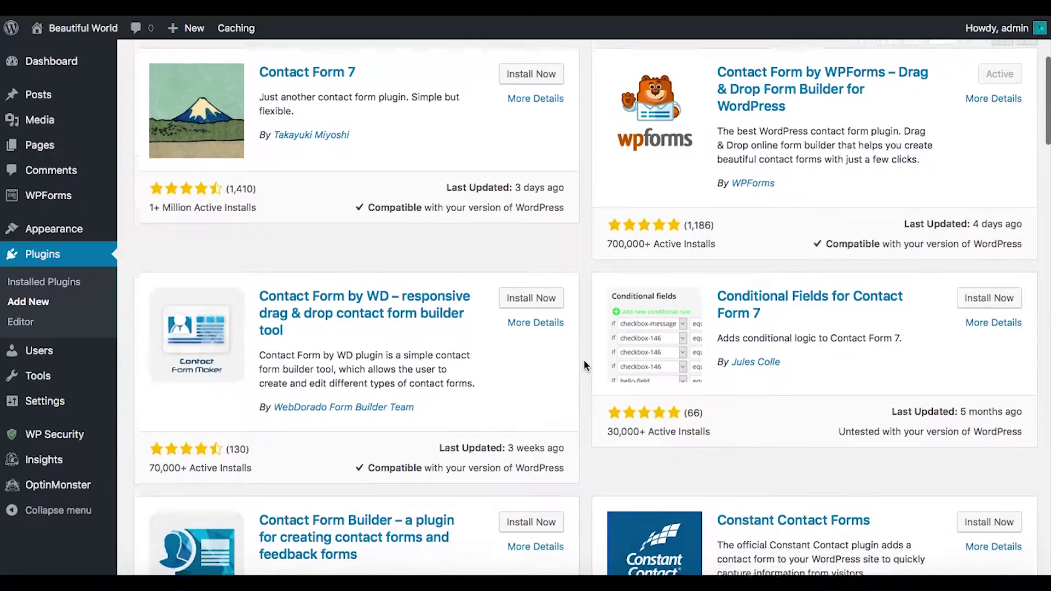
scroll(583, 365, "down", 1)
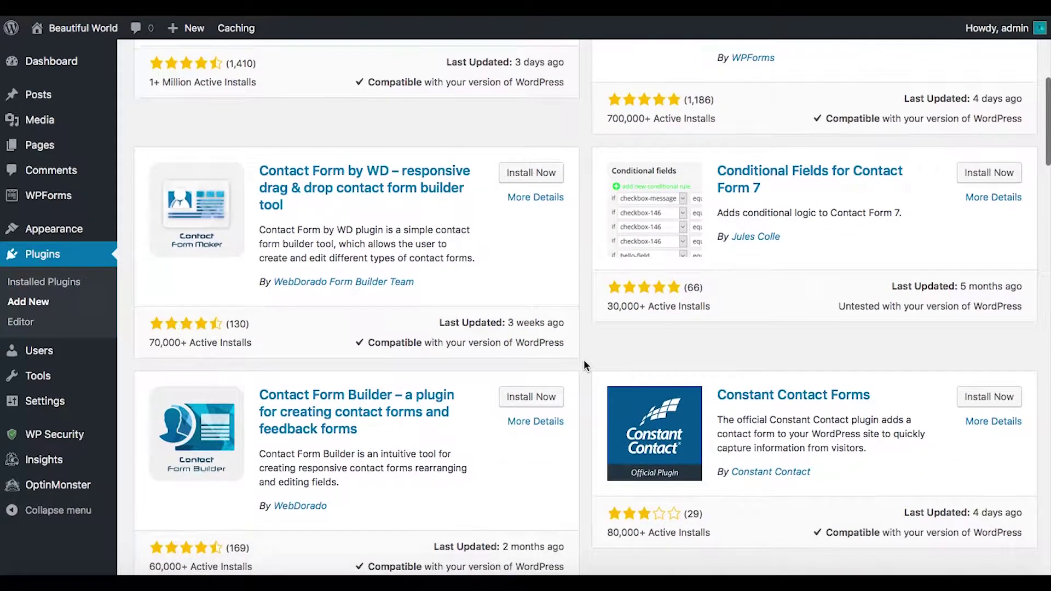
scroll(584, 363, "down", 2)
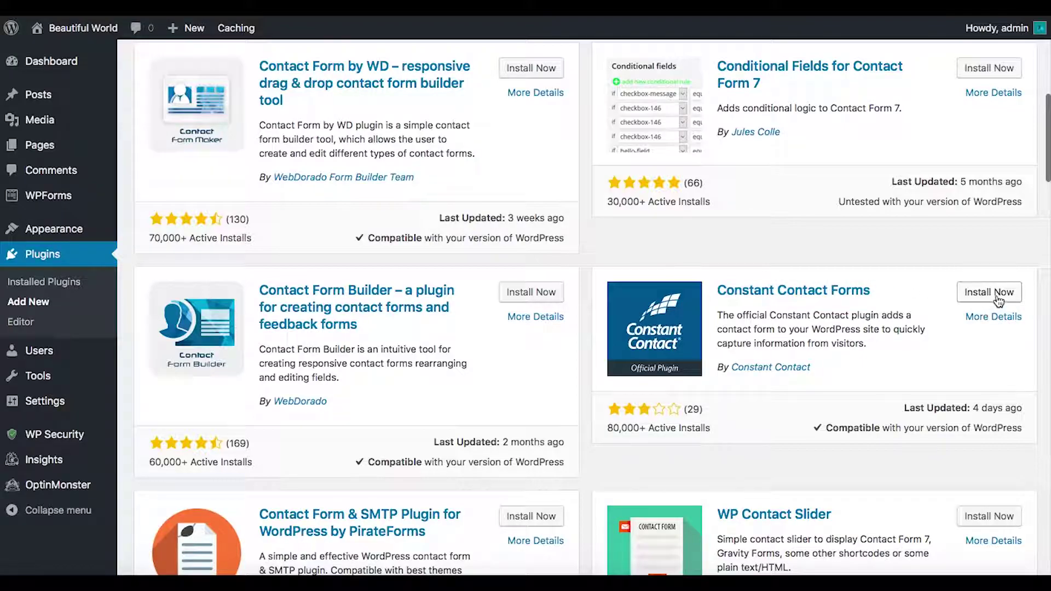
scroll(646, 430, "down", 2)
scroll(646, 430, "down", 1)
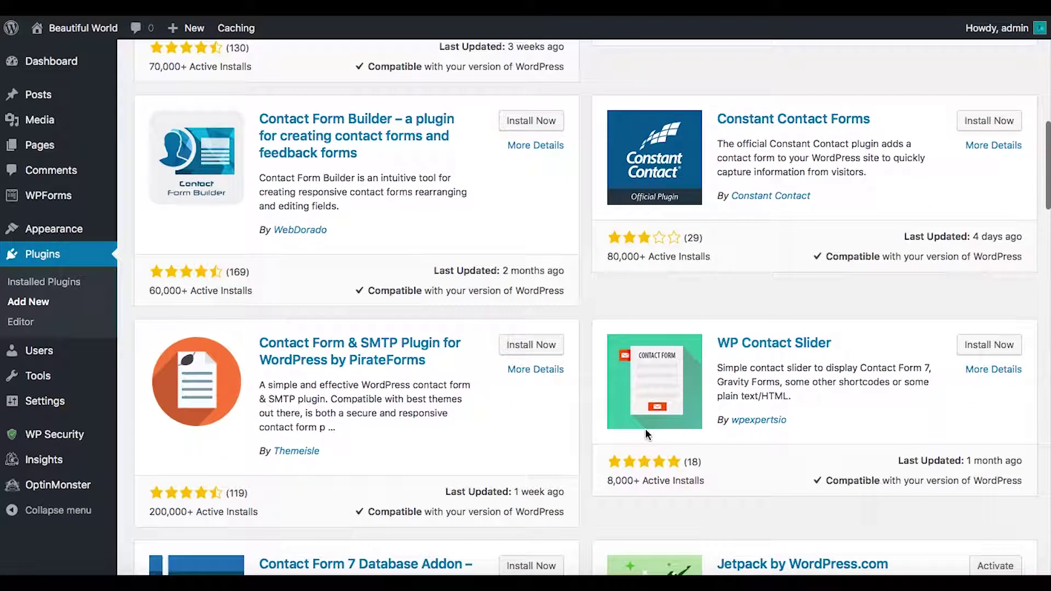
scroll(604, 328, "up", 1)
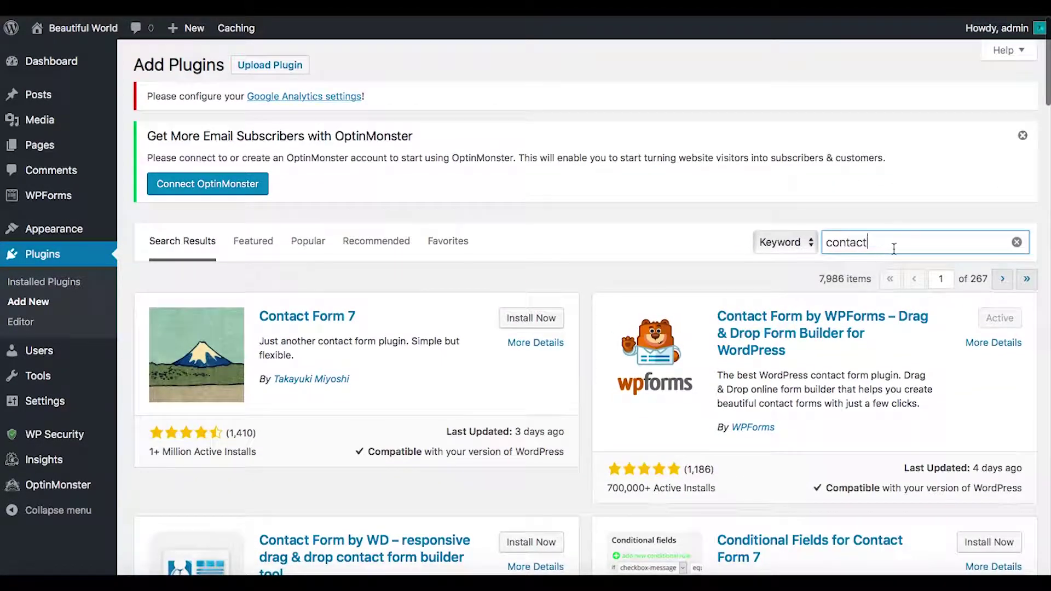
scroll(904, 442, "down", 5)
scroll(905, 442, "down", 3)
scroll(904, 444, "up", 1)
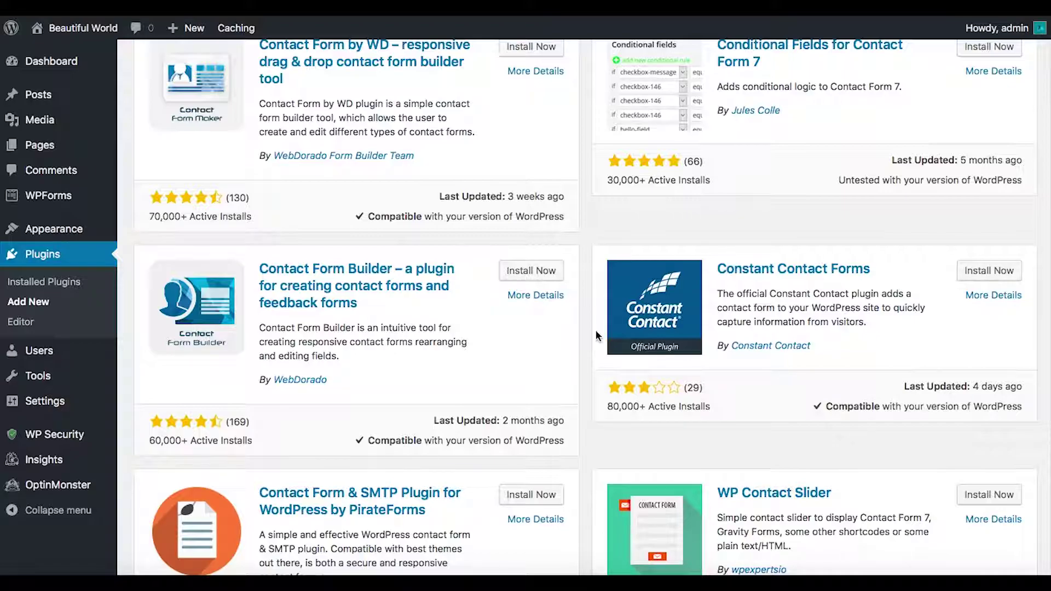
scroll(594, 263, "up", 2)
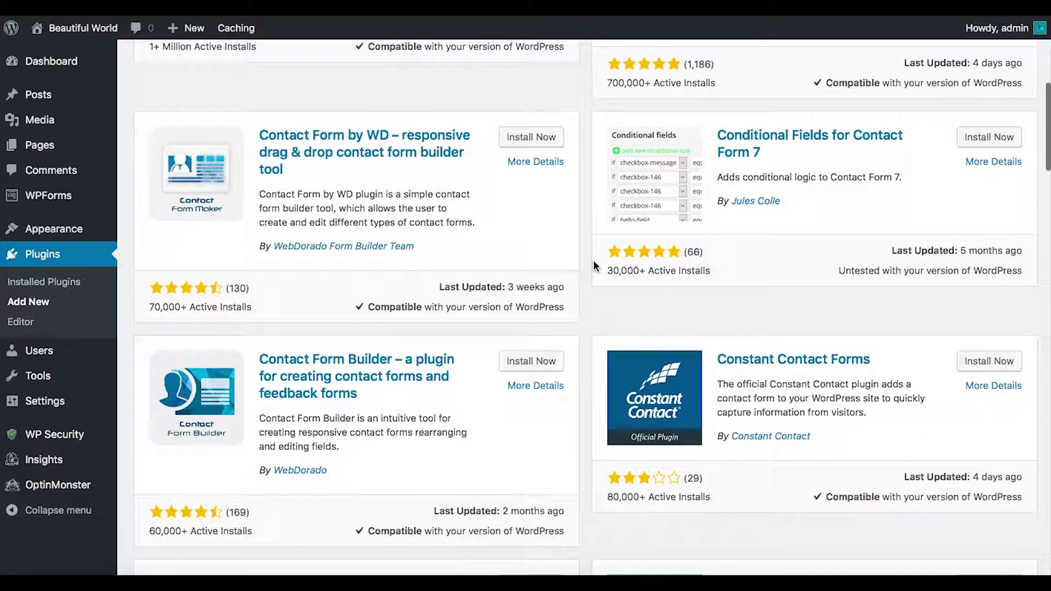
left_click(988, 366)
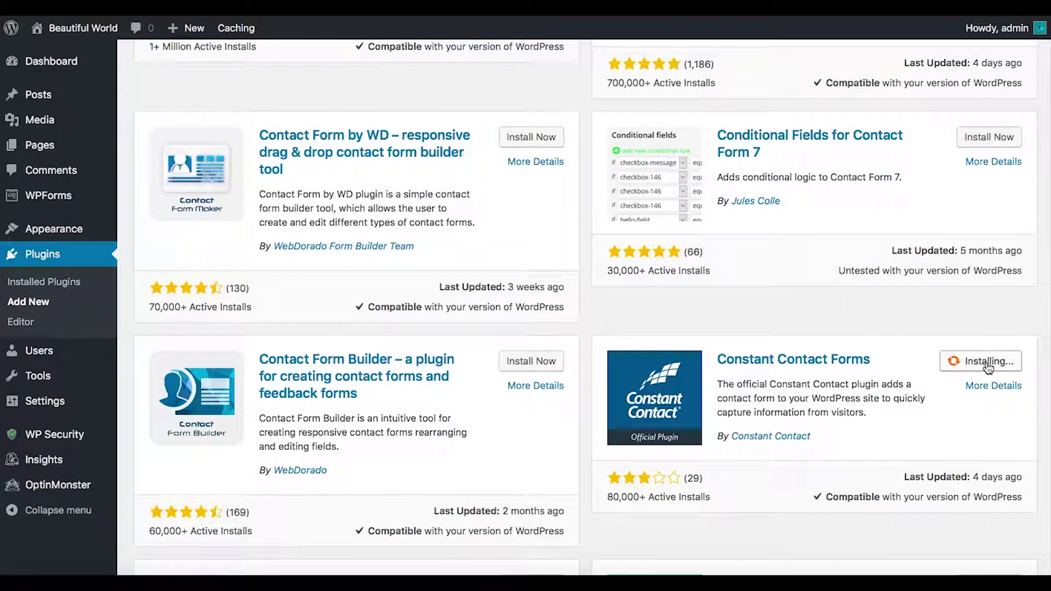
- Install the Contact Form 7 plugin from the contact search results
scroll(588, 313, "up", 1)
scroll(588, 311, "up", 3)
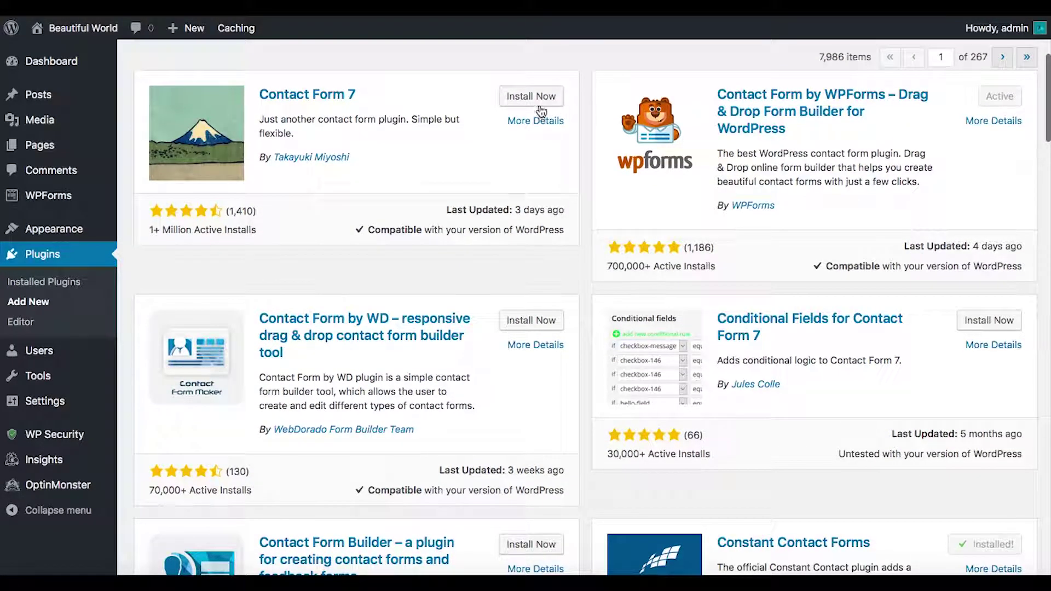
left_click(527, 99)
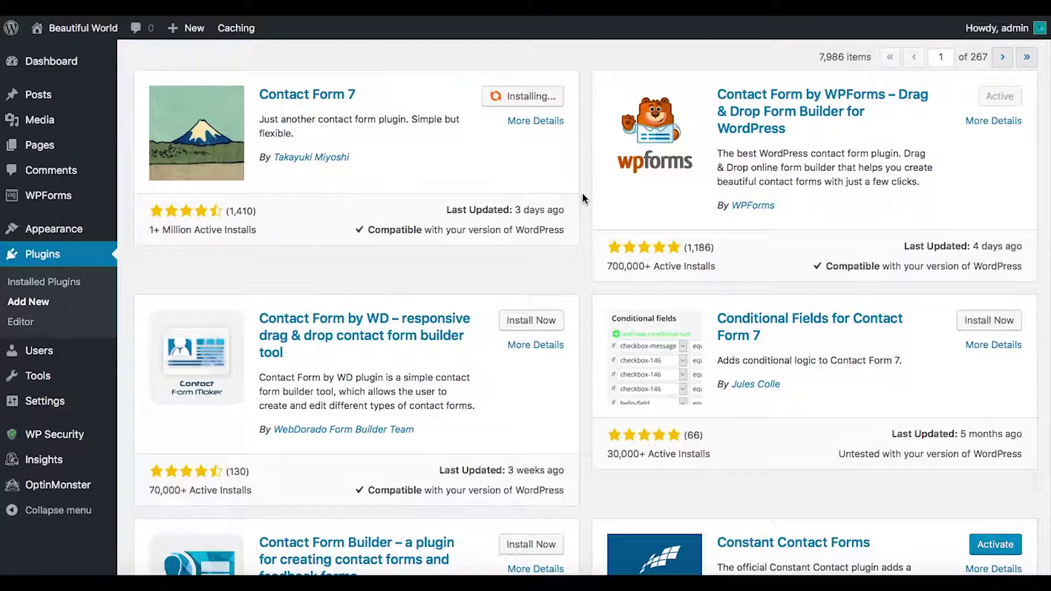
scroll(582, 198, "up", 5)
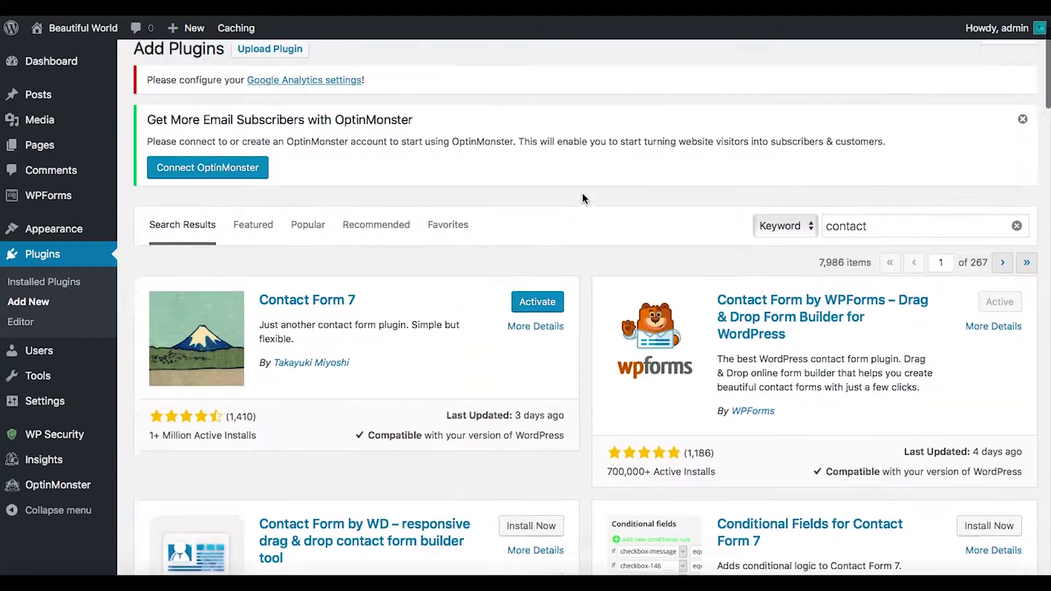
- Search the plugin directory for "mail chimp" and install the Contact Form 7 MailChimp Extension plugin
left_click_drag(879, 241, 812, 241)
type("mail chimp")
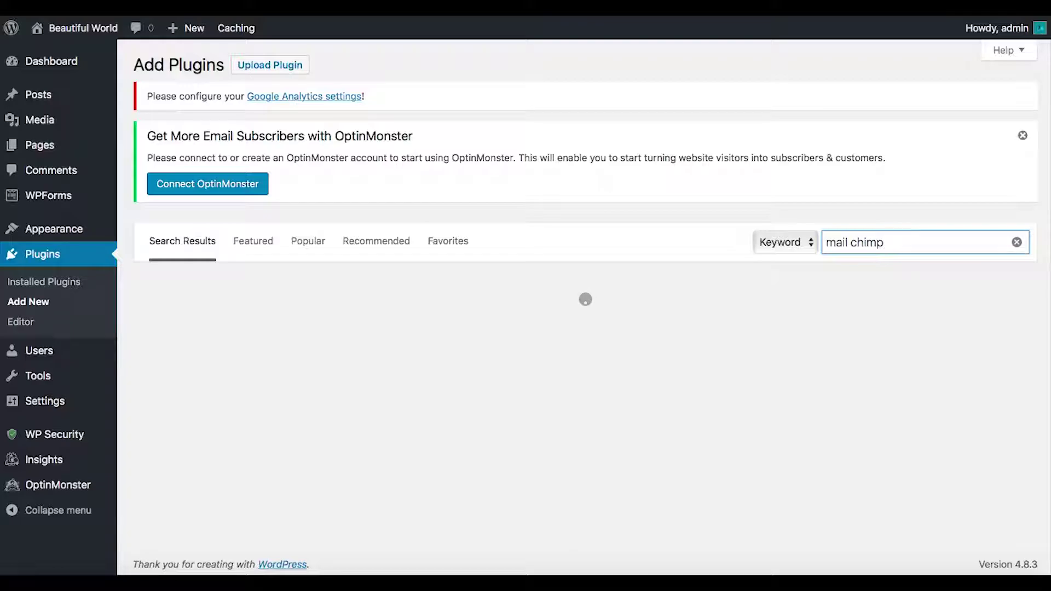
scroll(583, 322, "down", 3)
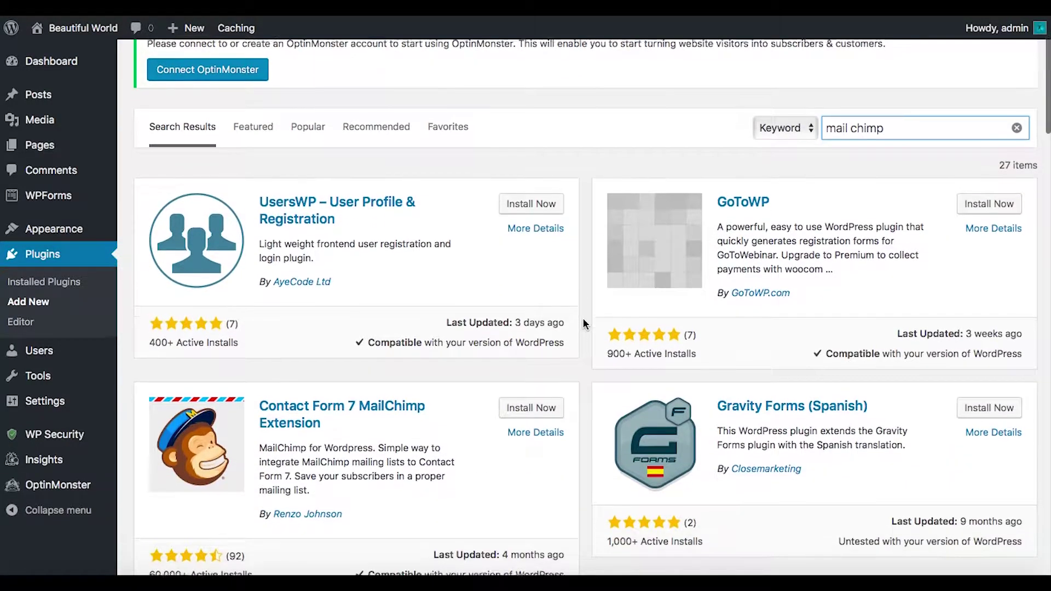
scroll(583, 323, "down", 2)
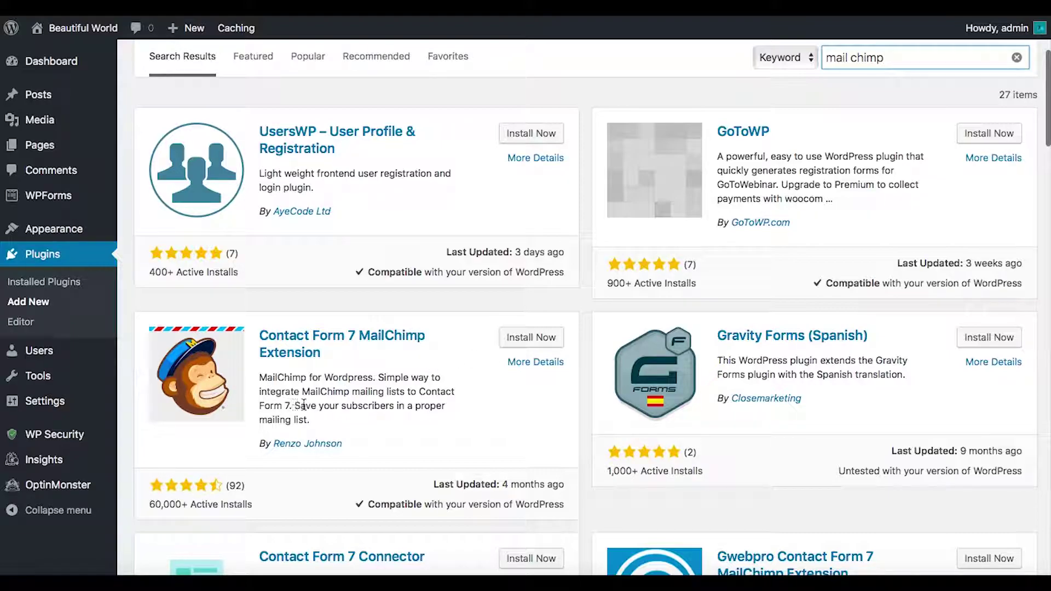
left_click(535, 338)
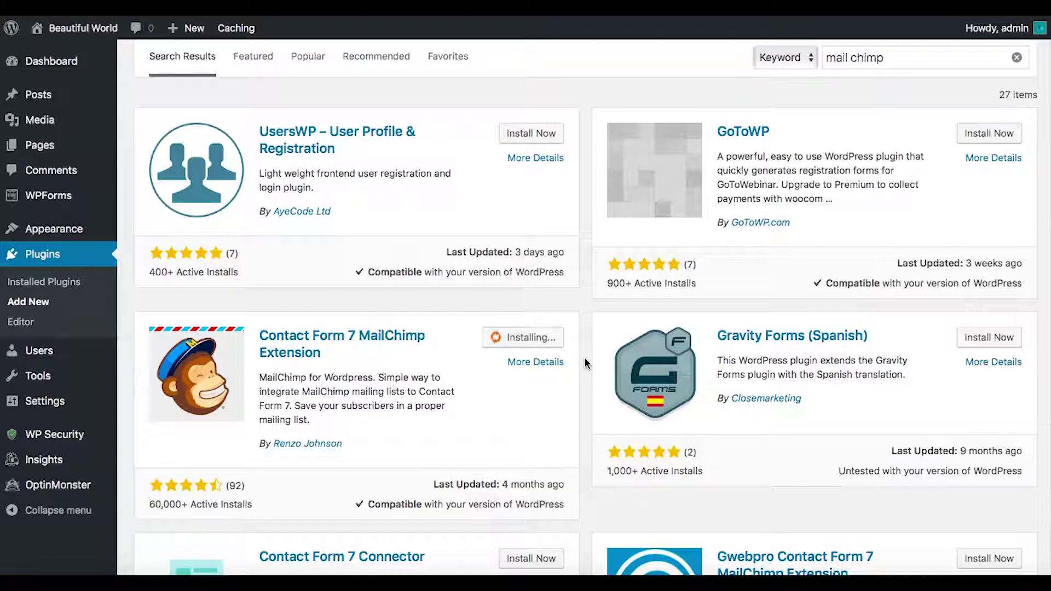
- Look through the other plugins in the "mail chimp" search results
scroll(584, 357, "down", 3)
scroll(585, 362, "down", 2)
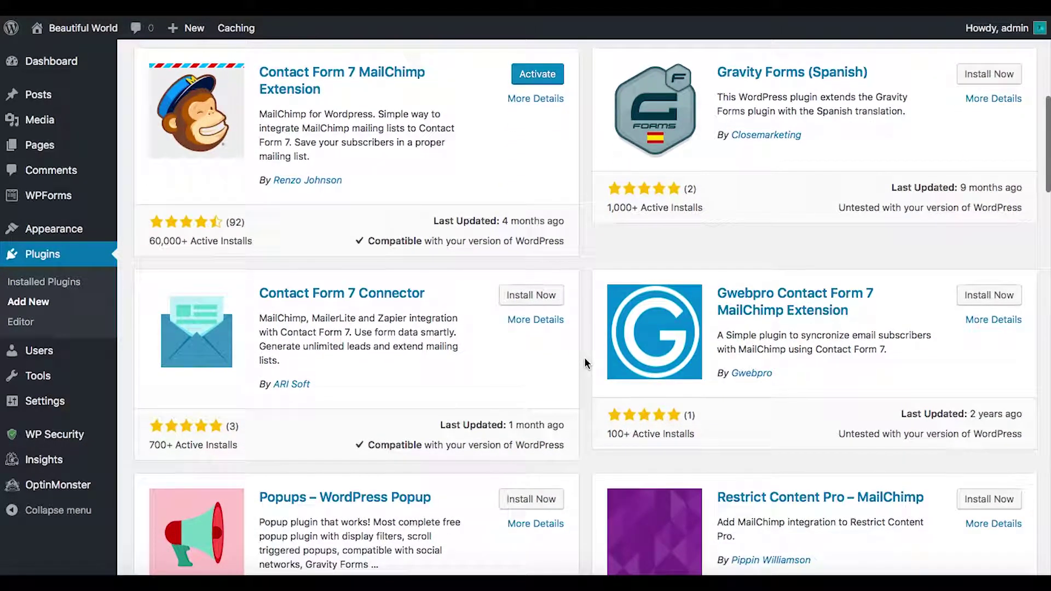
scroll(583, 357, "up", 2)
scroll(626, 382, "down", 5)
scroll(625, 381, "down", 4)
scroll(626, 381, "up", 12)
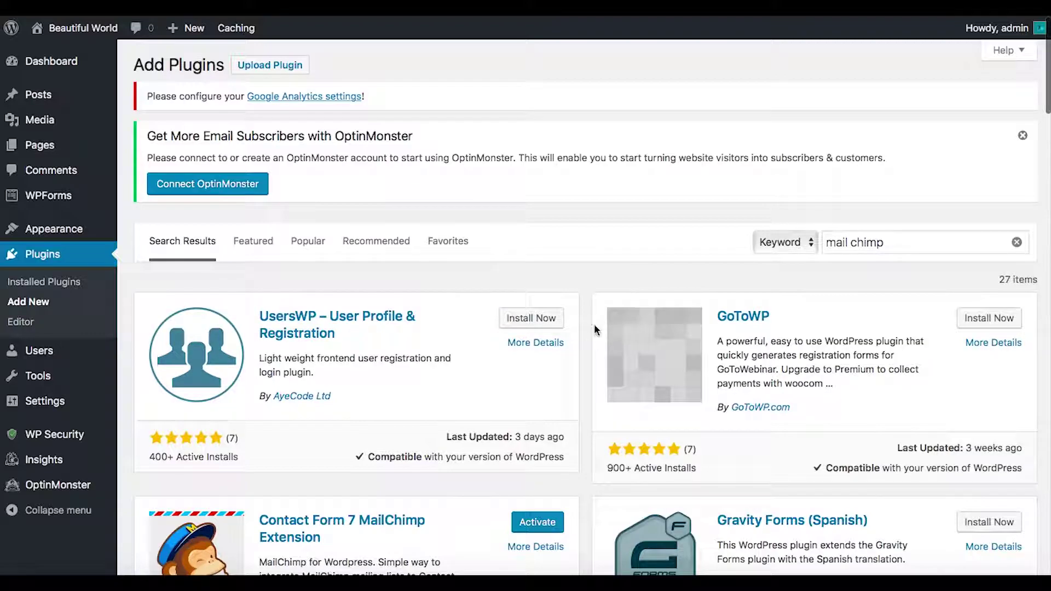
scroll(590, 343, "down", 3)
scroll(590, 343, "up", 3)
- Search the plugin directory for "google" and install the Yoast SEO plugin from the results
left_click(1016, 242)
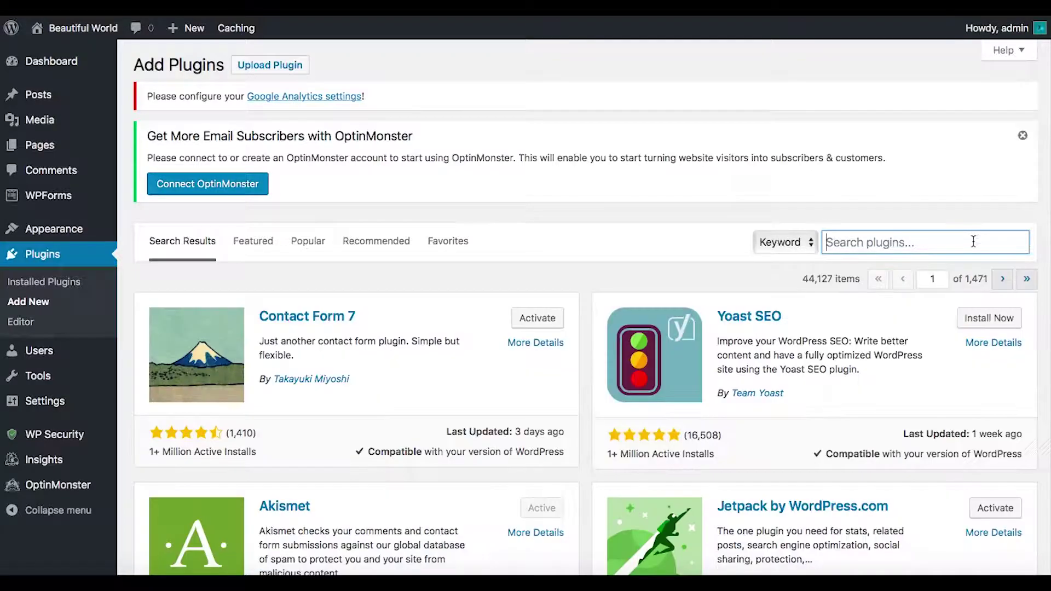
type("google")
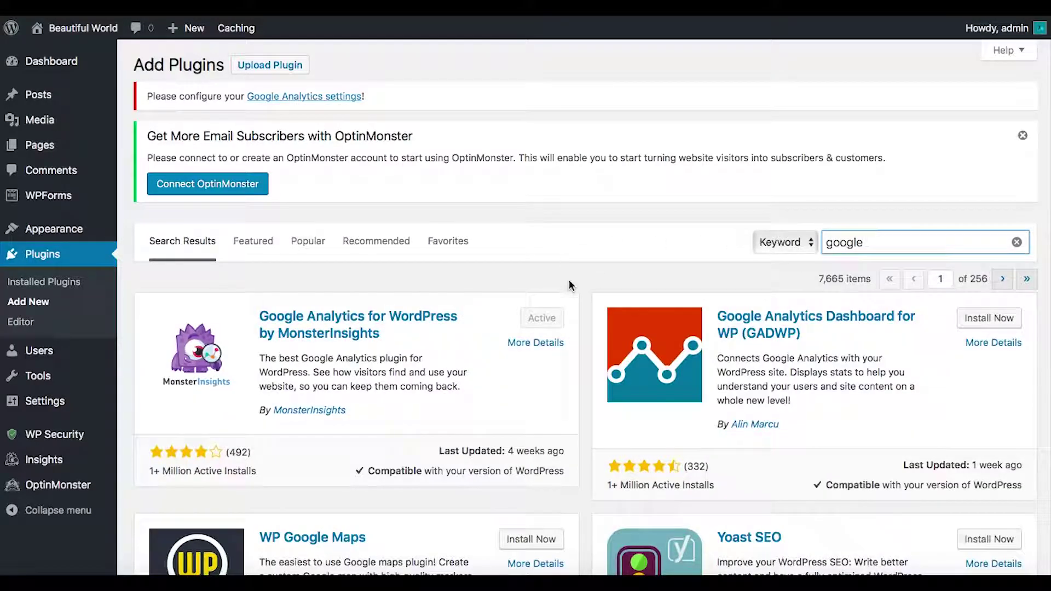
scroll(580, 280, "down", 2)
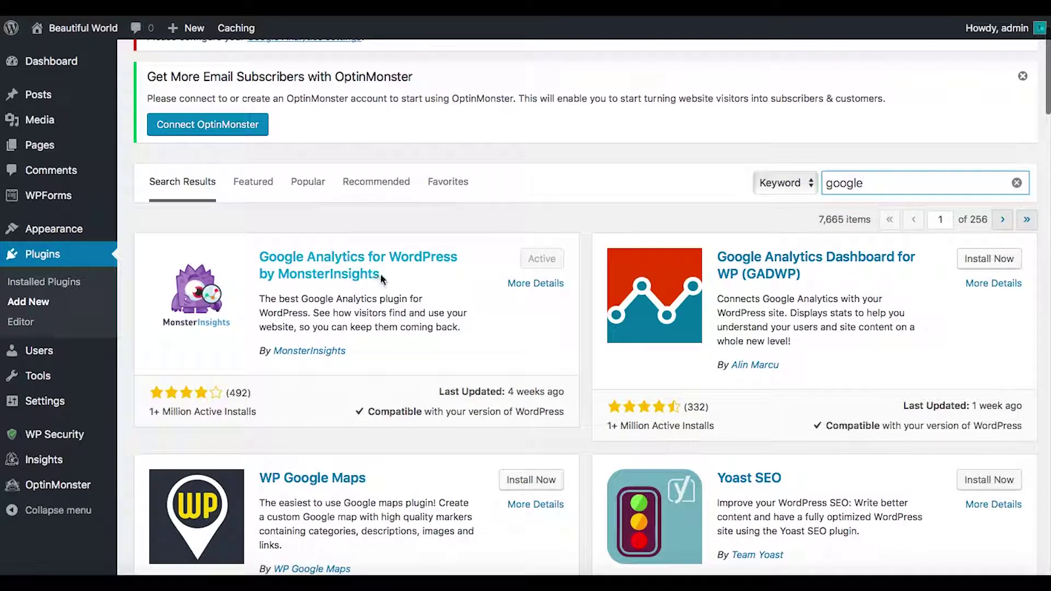
scroll(579, 370, "down", 3)
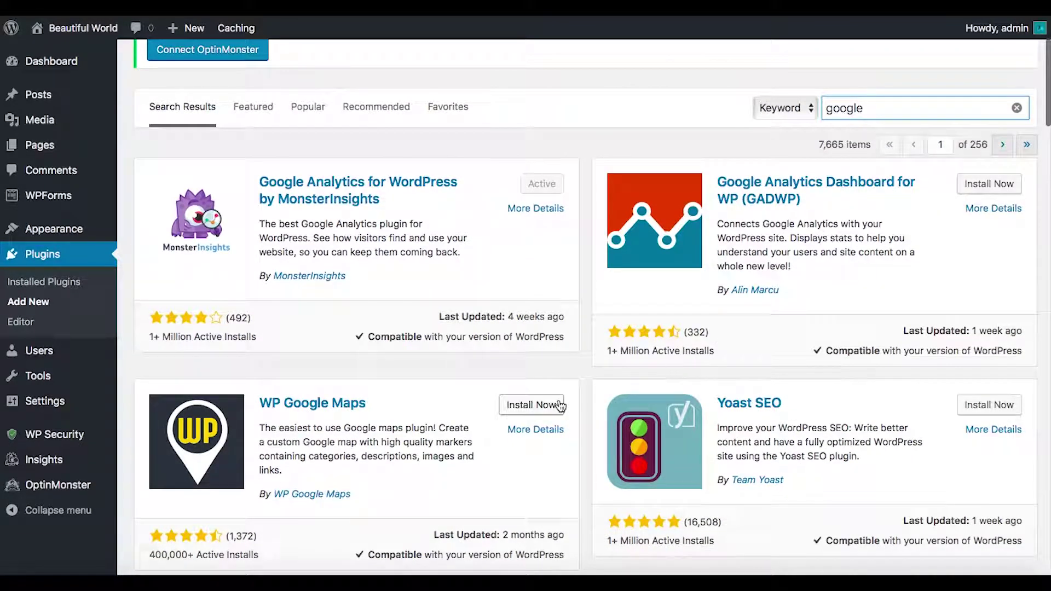
scroll(560, 405, "down", 3)
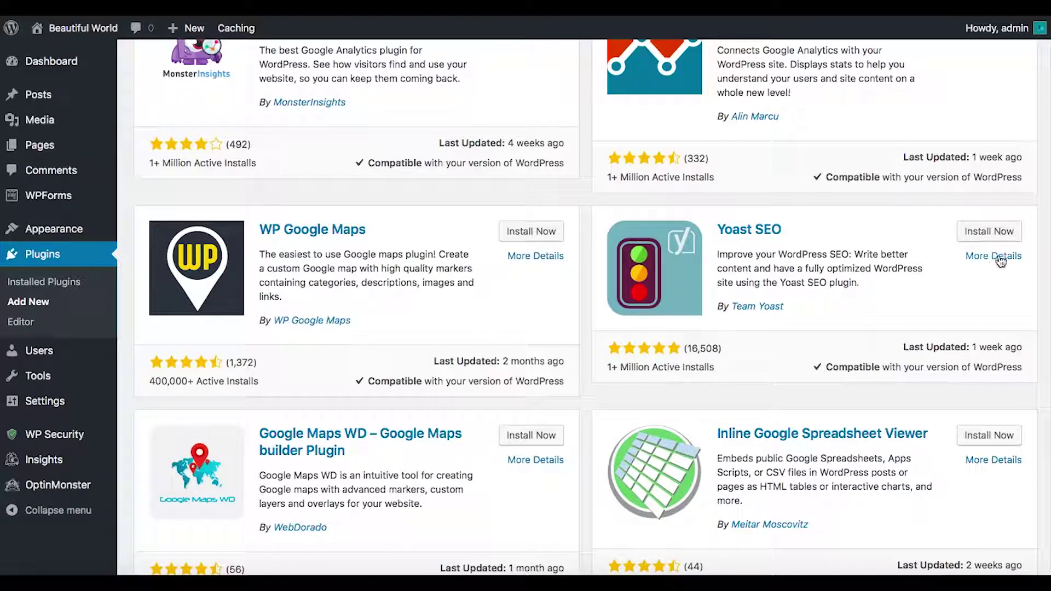
left_click(991, 231)
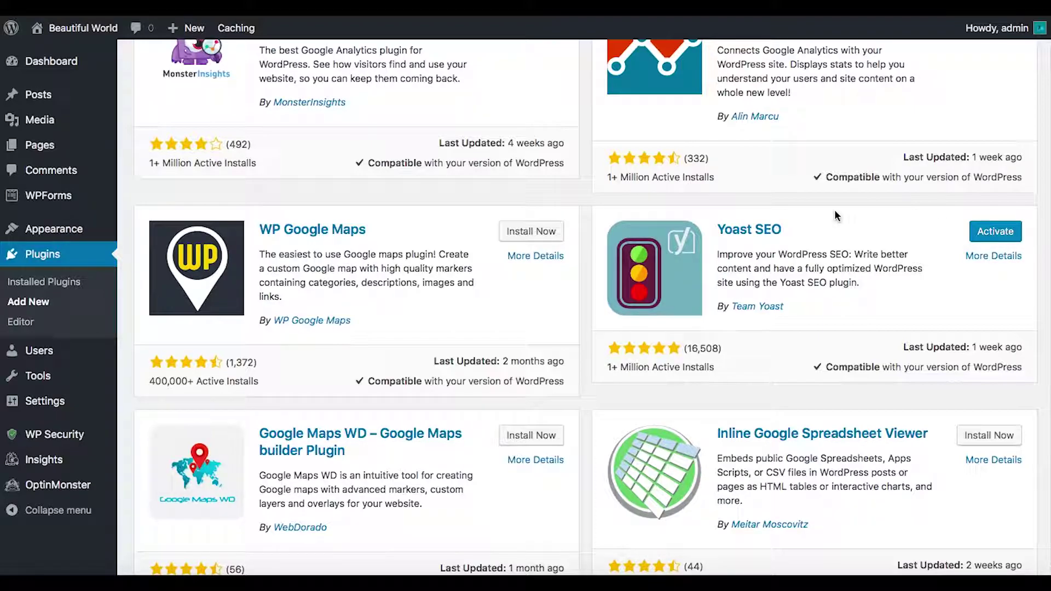
- Review the remaining Google plugin results and refine the search to "google adsense"
scroll(589, 229, "down", 6)
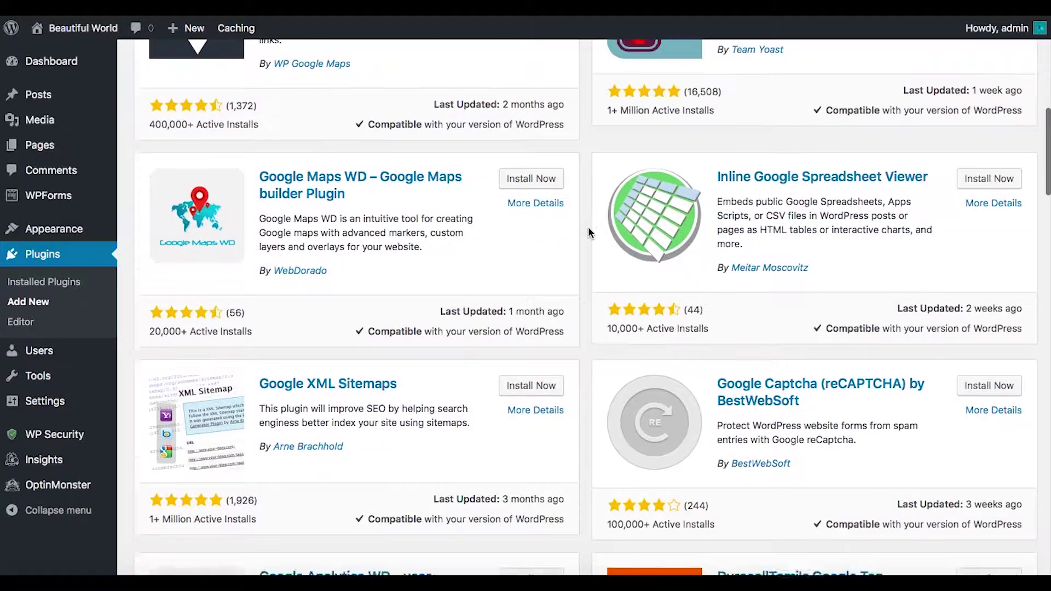
scroll(587, 227, "down", 4)
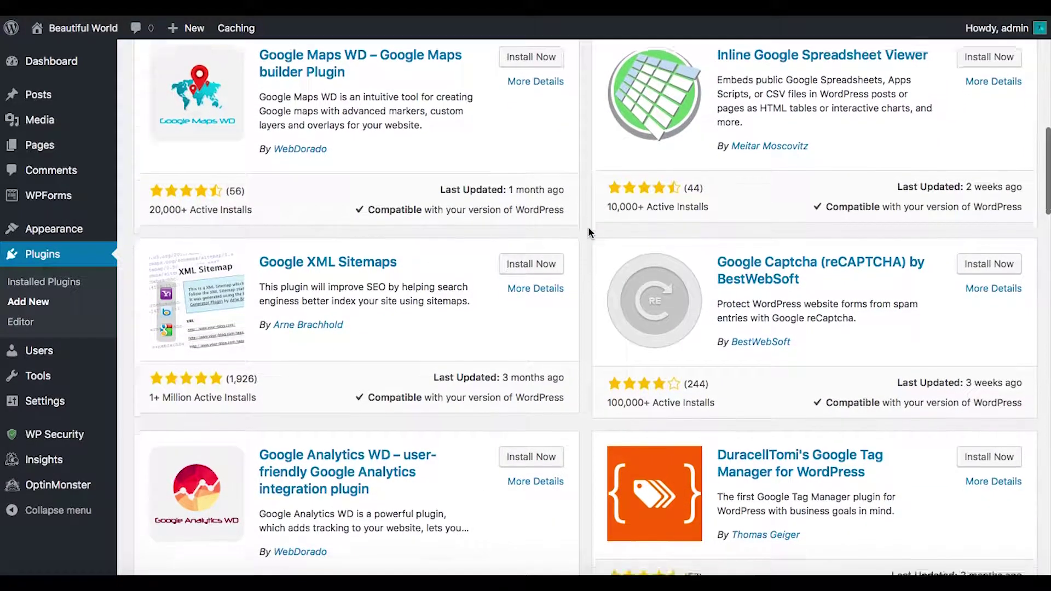
scroll(588, 227, "down", 2)
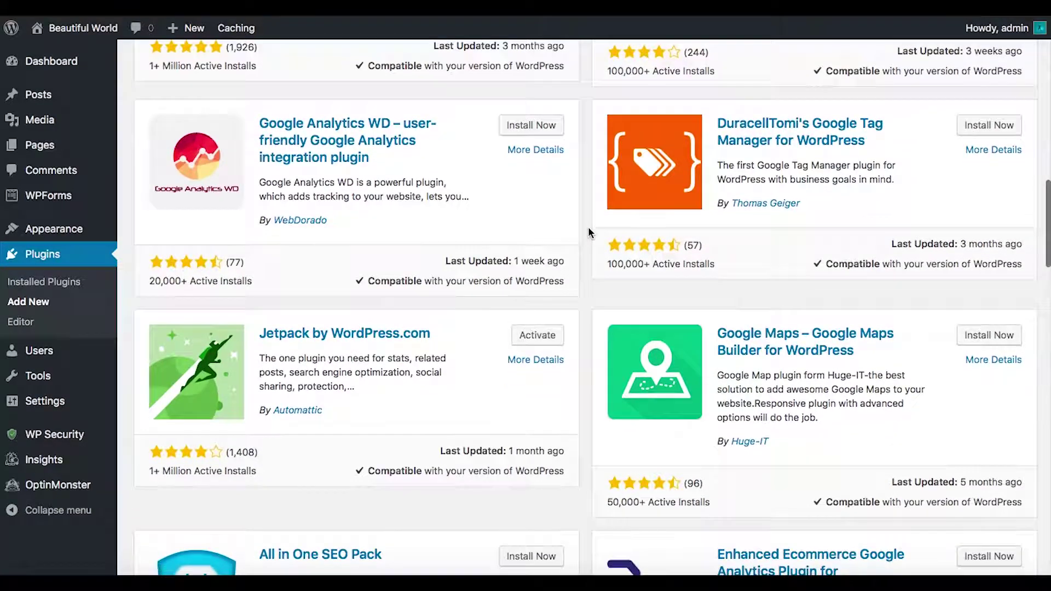
scroll(588, 230, "down", 8)
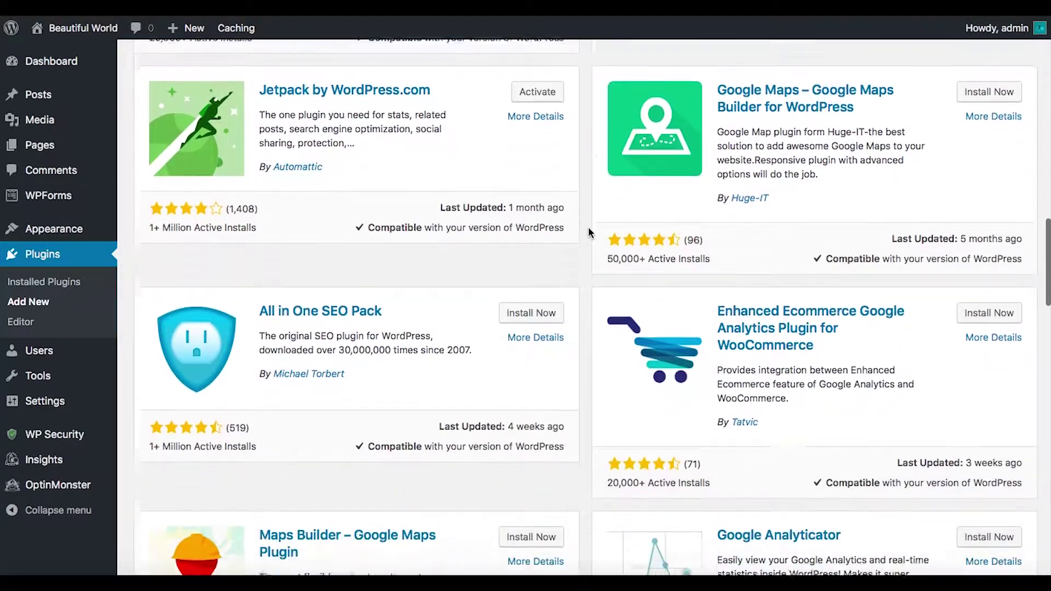
scroll(589, 232, "down", 3)
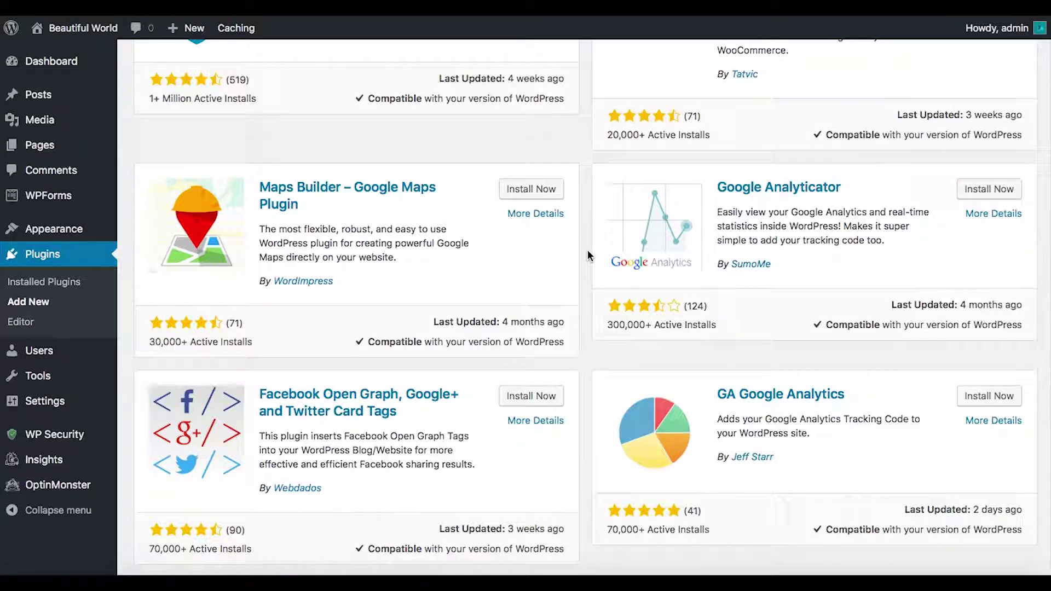
scroll(587, 261, "up", 15)
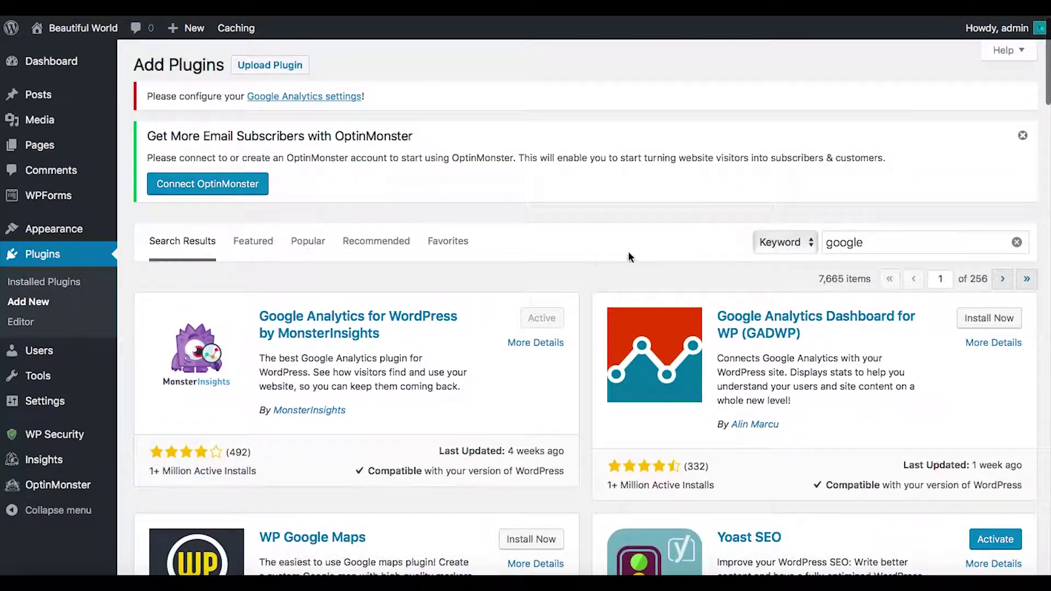
left_click(880, 245)
type("adsense")
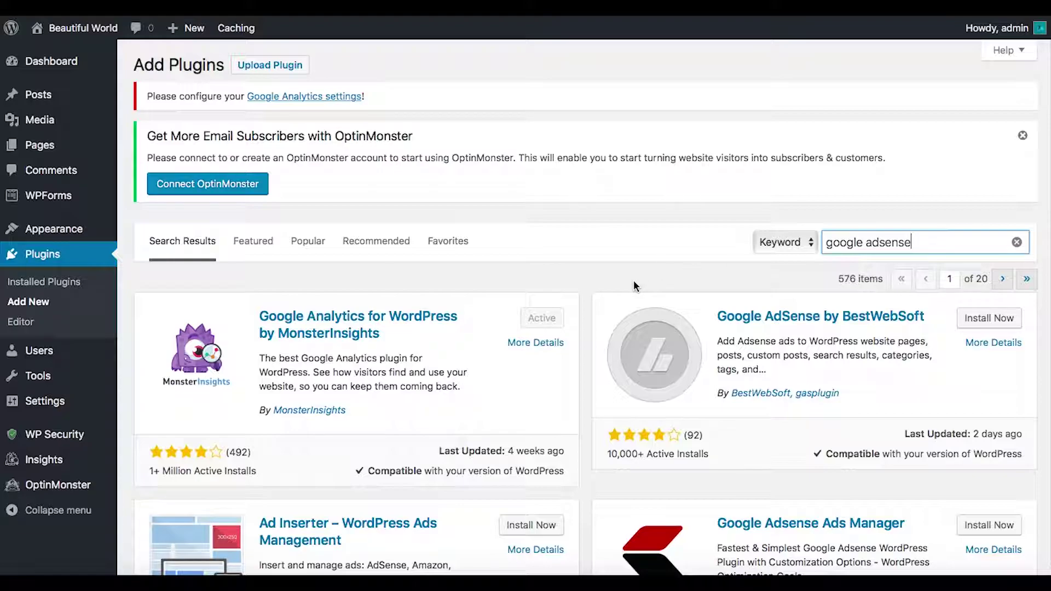
- Look through the first page of "google adsense" results for a suitable AdSense plugin
scroll(582, 289, "down", 5)
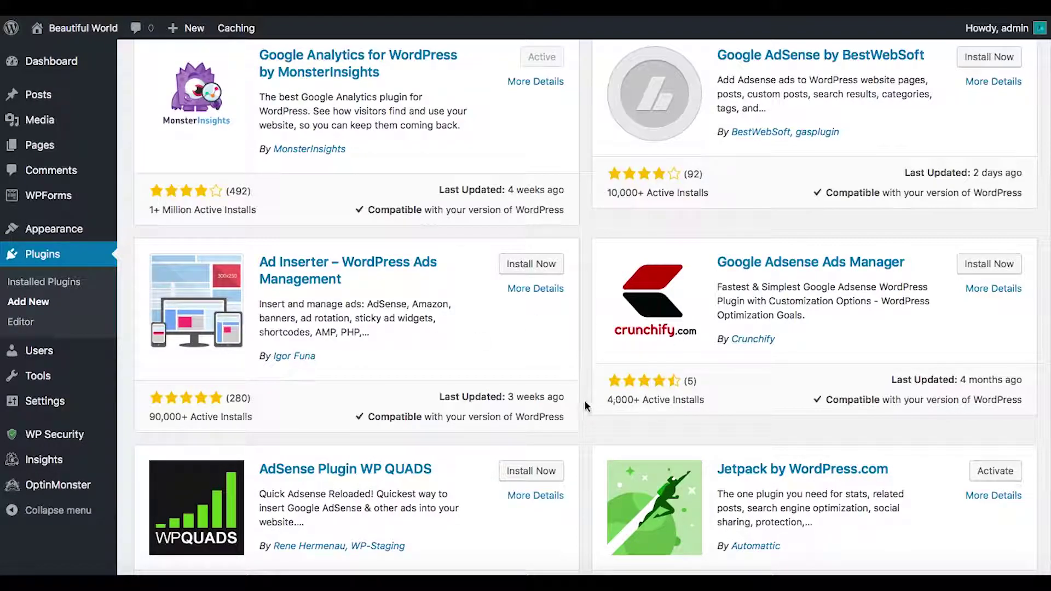
scroll(588, 407, "down", 6)
scroll(586, 409, "down", 2)
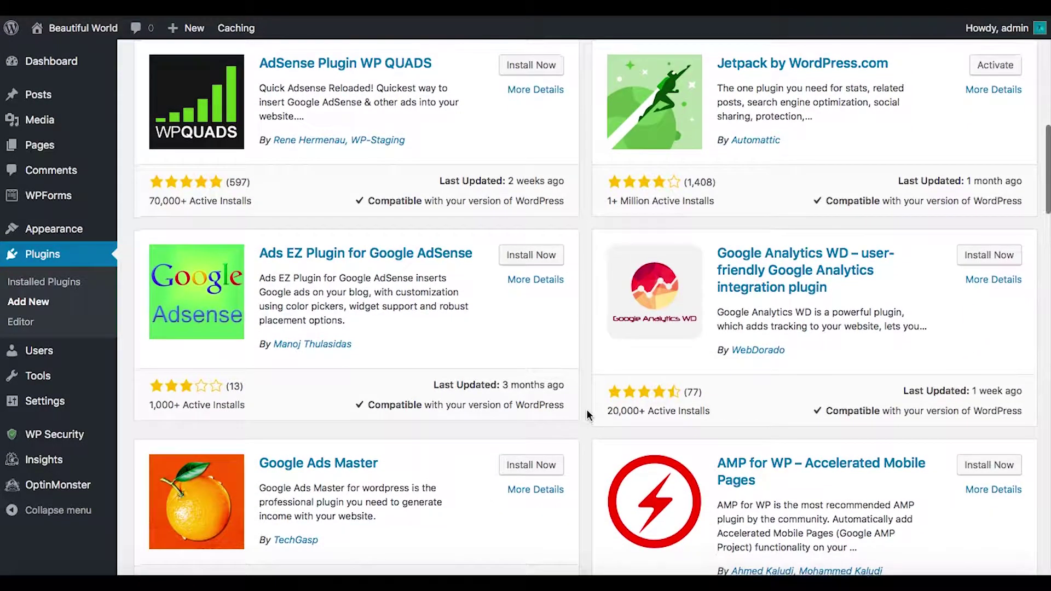
scroll(586, 409, "down", 1)
scroll(586, 409, "down", 6)
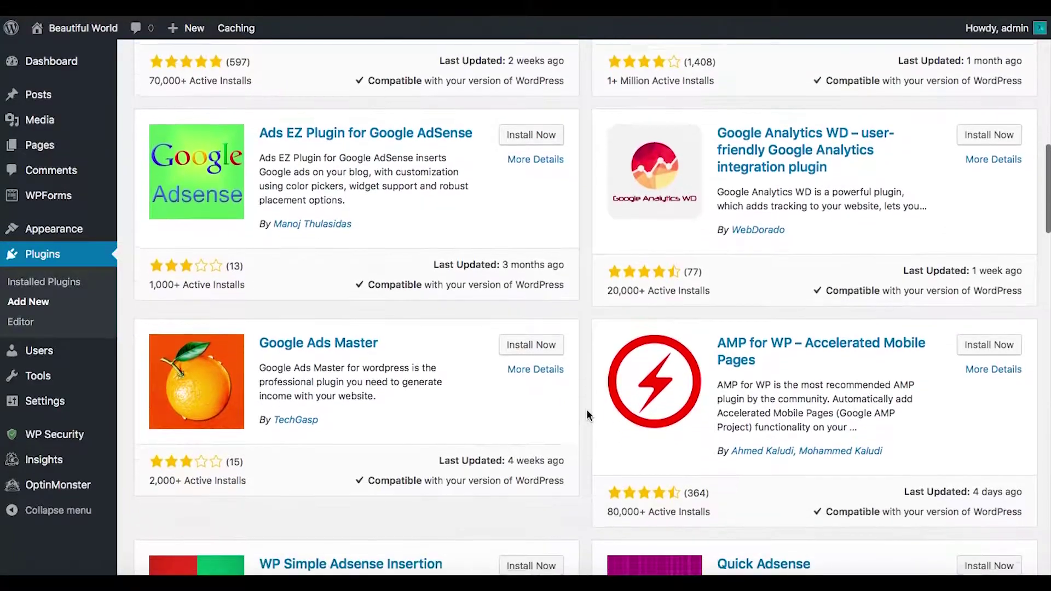
scroll(586, 409, "down", 1)
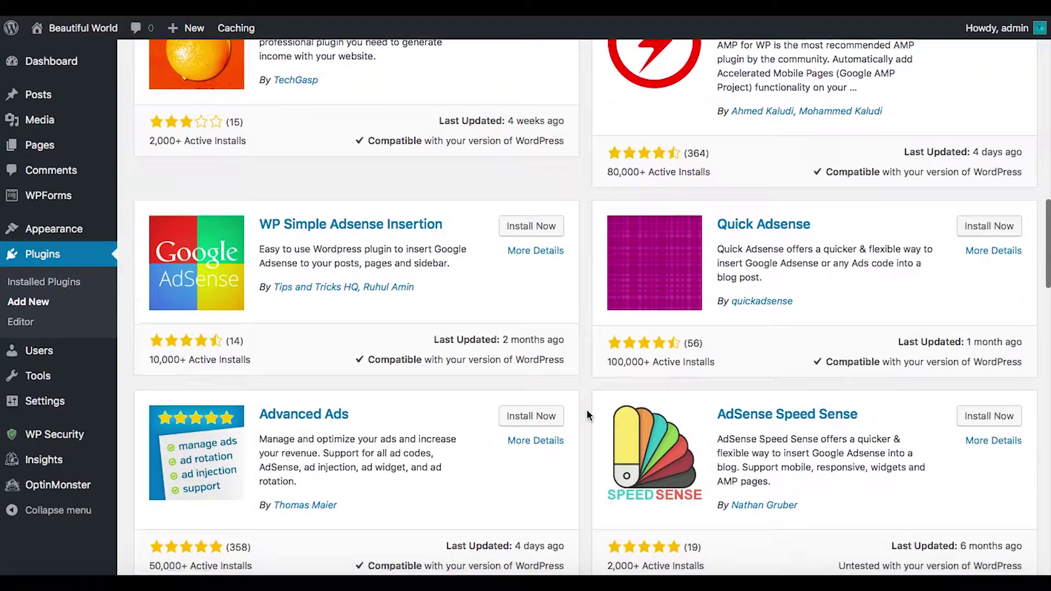
scroll(586, 409, "down", 4)
scroll(587, 415, "down", 9)
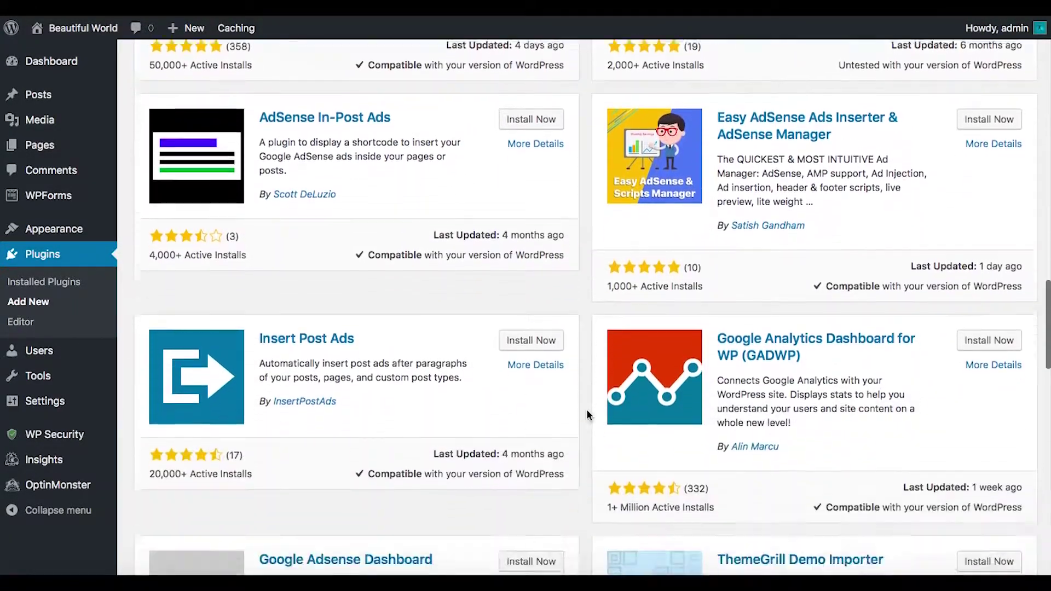
scroll(586, 411, "down", 2)
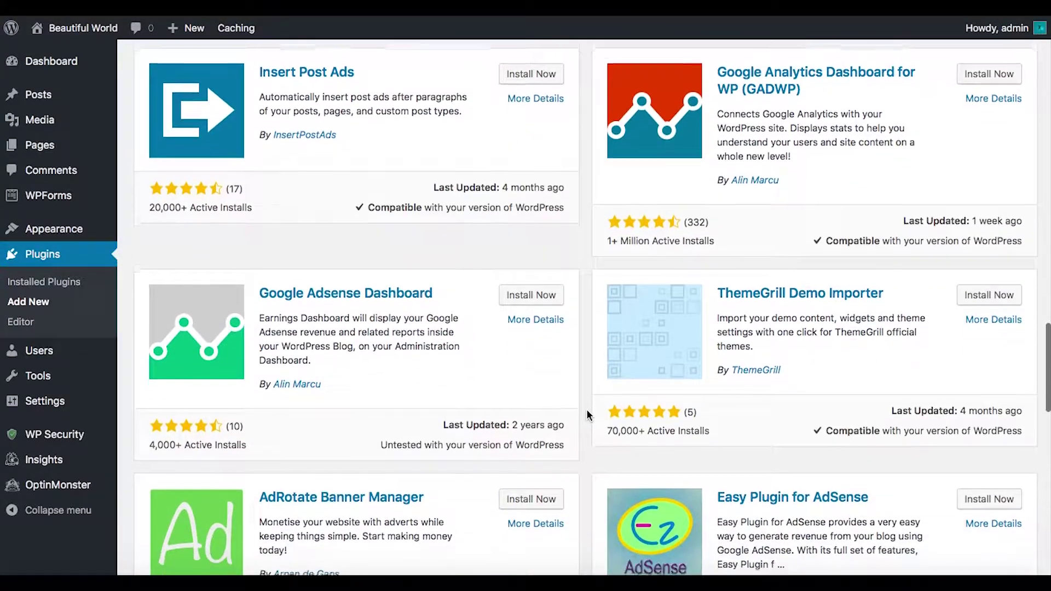
scroll(587, 413, "down", 1)
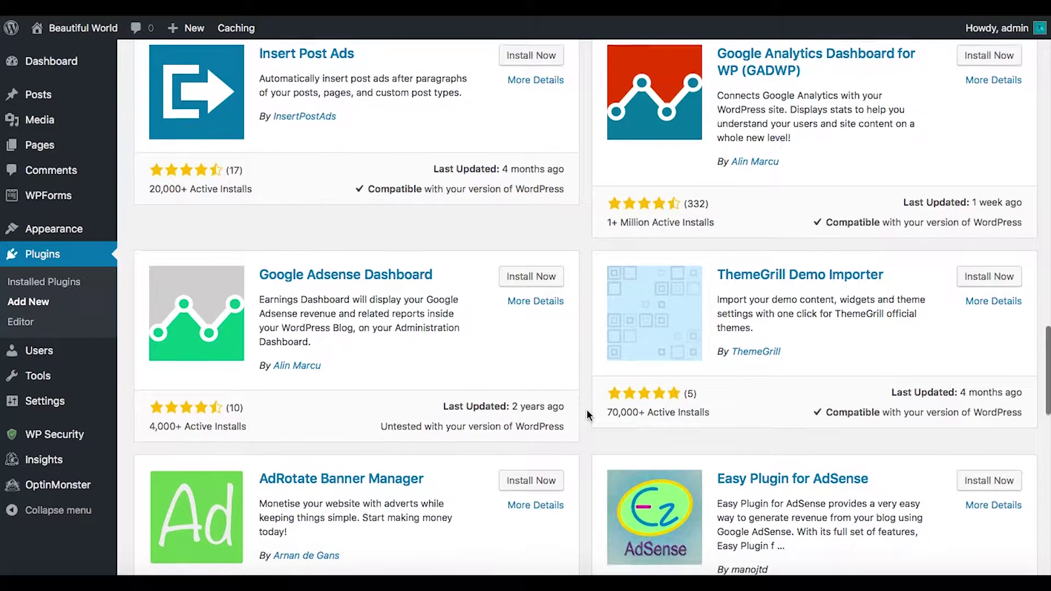
scroll(587, 413, "down", 1)
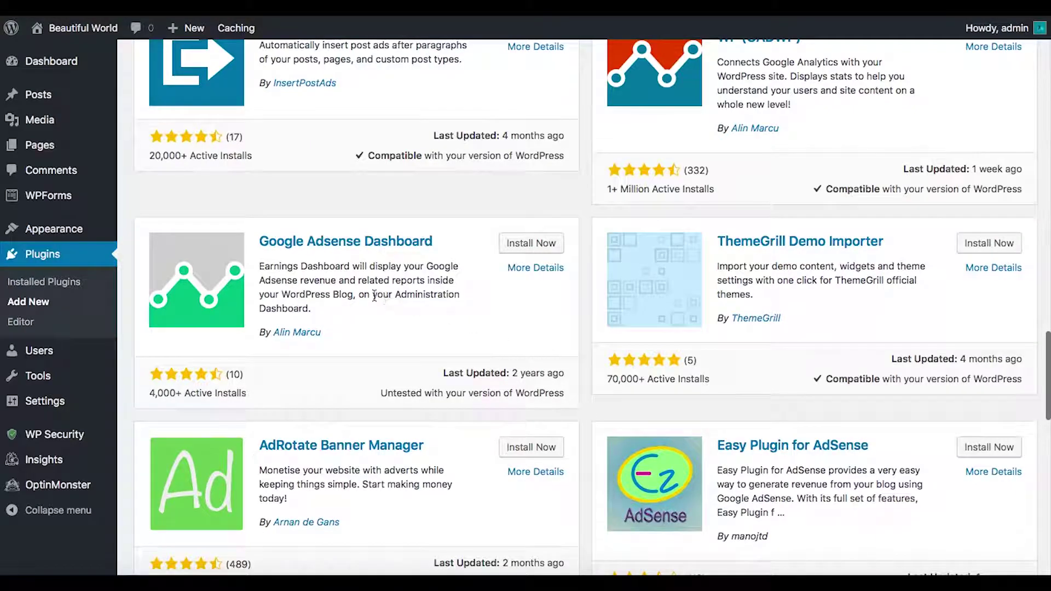
scroll(582, 365, "down", 8)
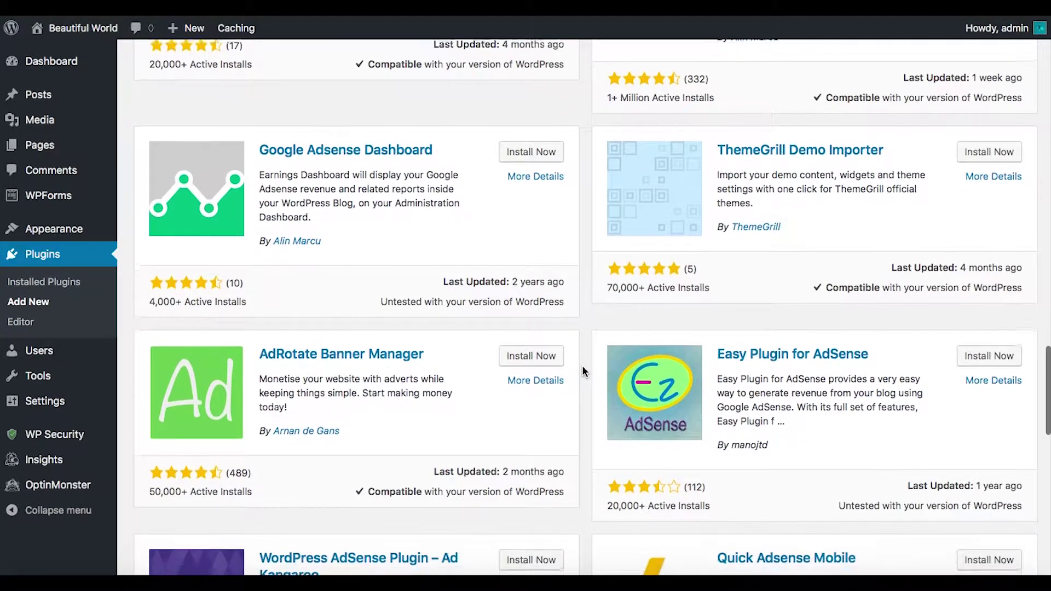
scroll(583, 371, "down", 10)
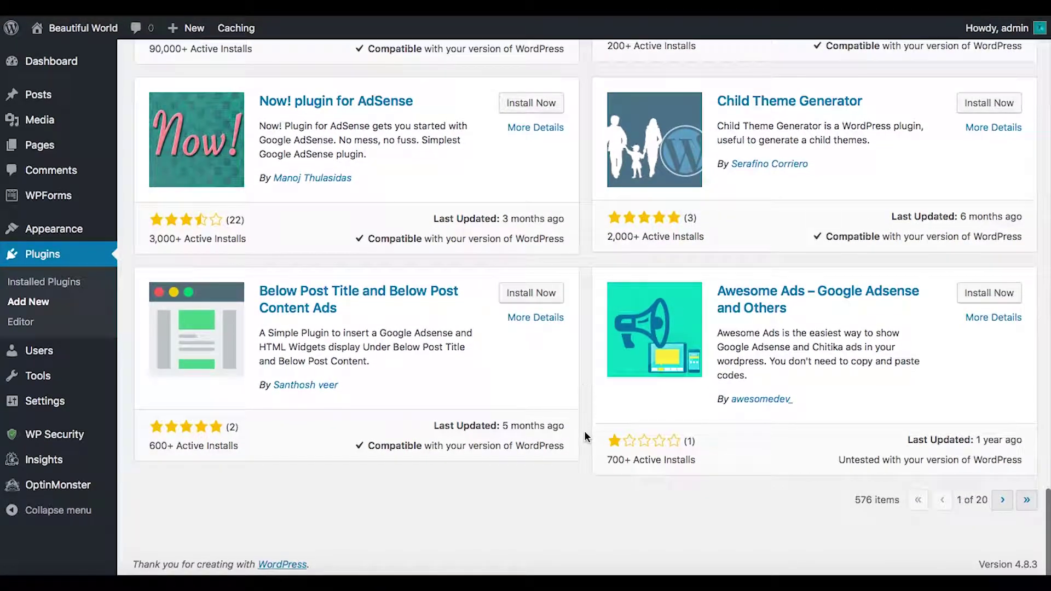
- Look through the second page of "google adsense" results for a suitable AdSense plugin
left_click(1004, 506)
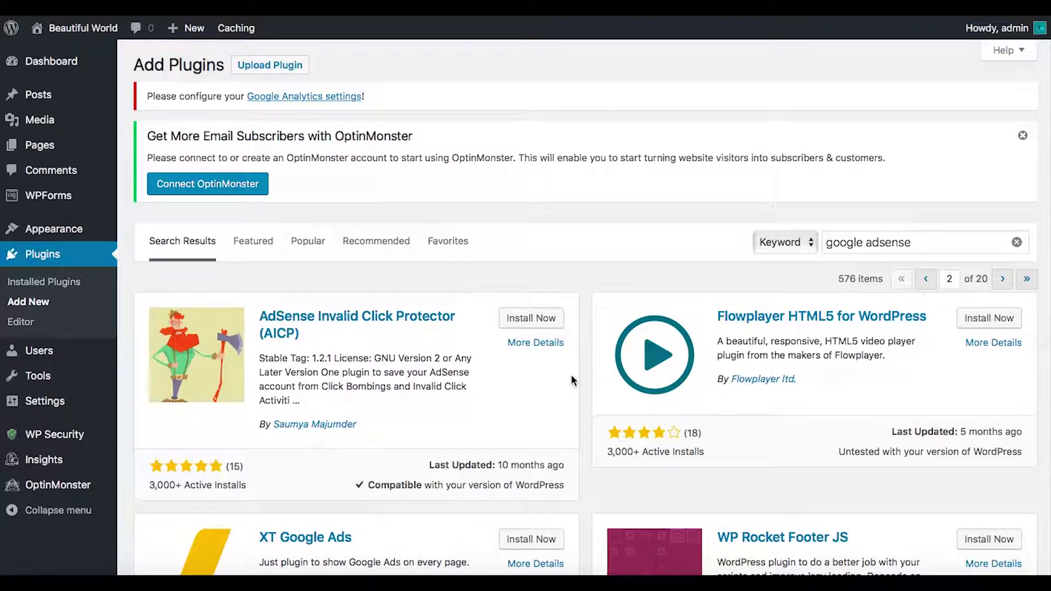
scroll(583, 385, "down", 5)
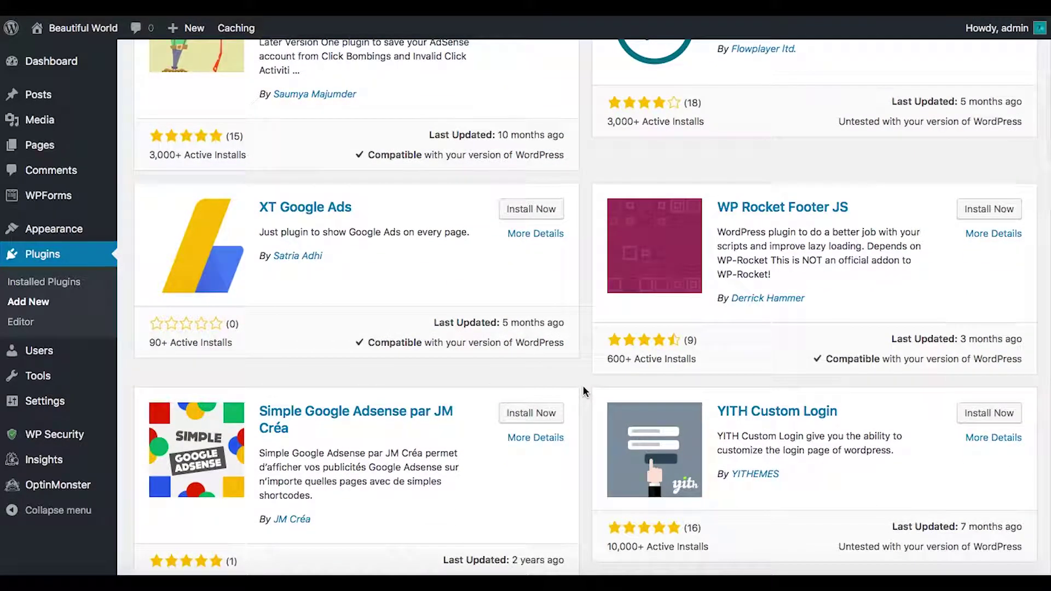
scroll(583, 385, "down", 4)
scroll(583, 391, "down", 5)
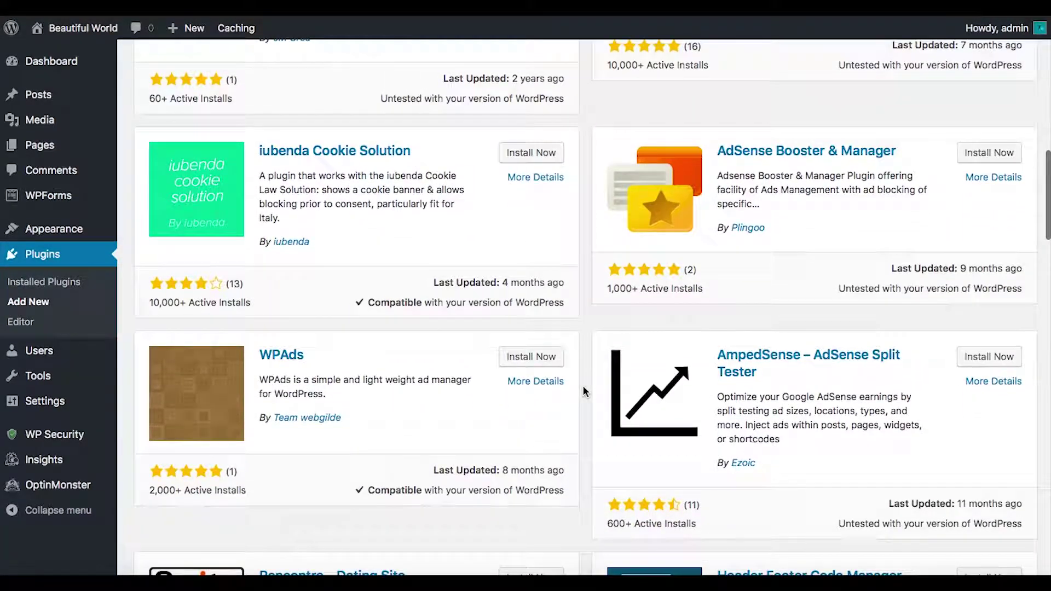
scroll(583, 390, "down", 8)
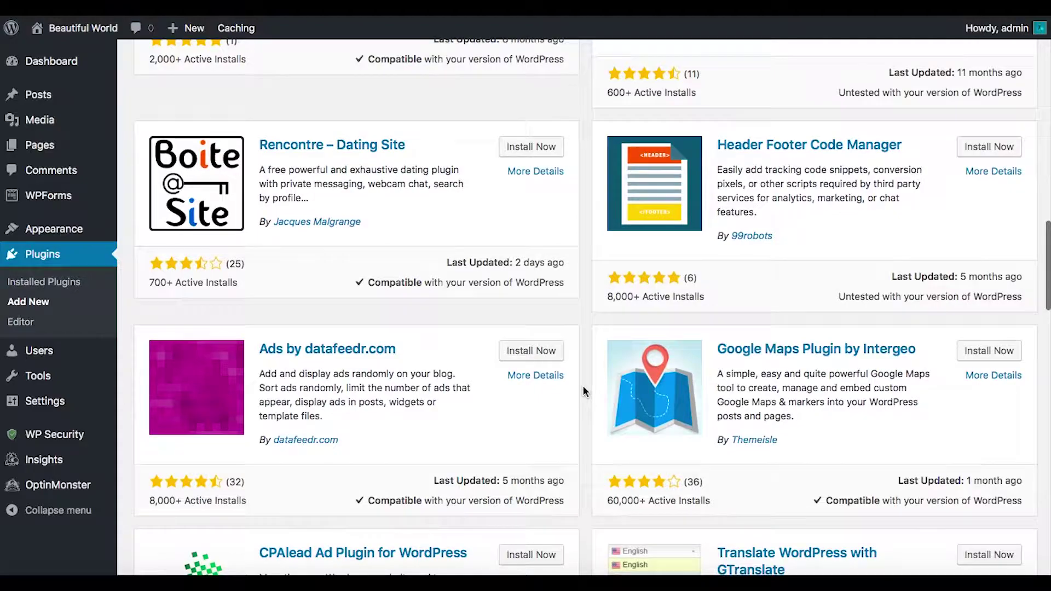
scroll(582, 389, "down", 1)
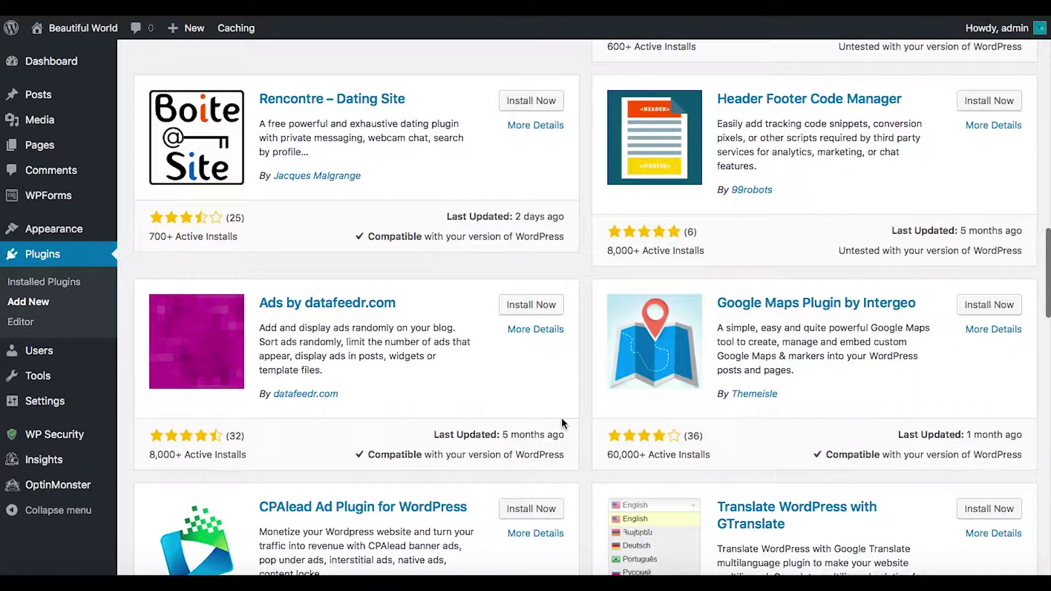
scroll(561, 421, "down", 10)
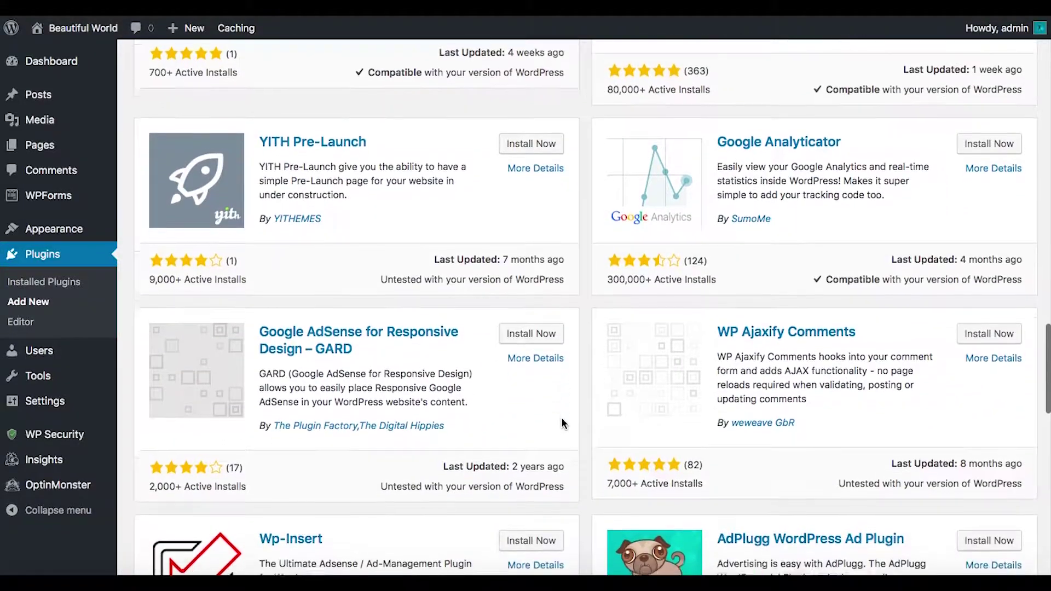
scroll(561, 423, "down", 20)
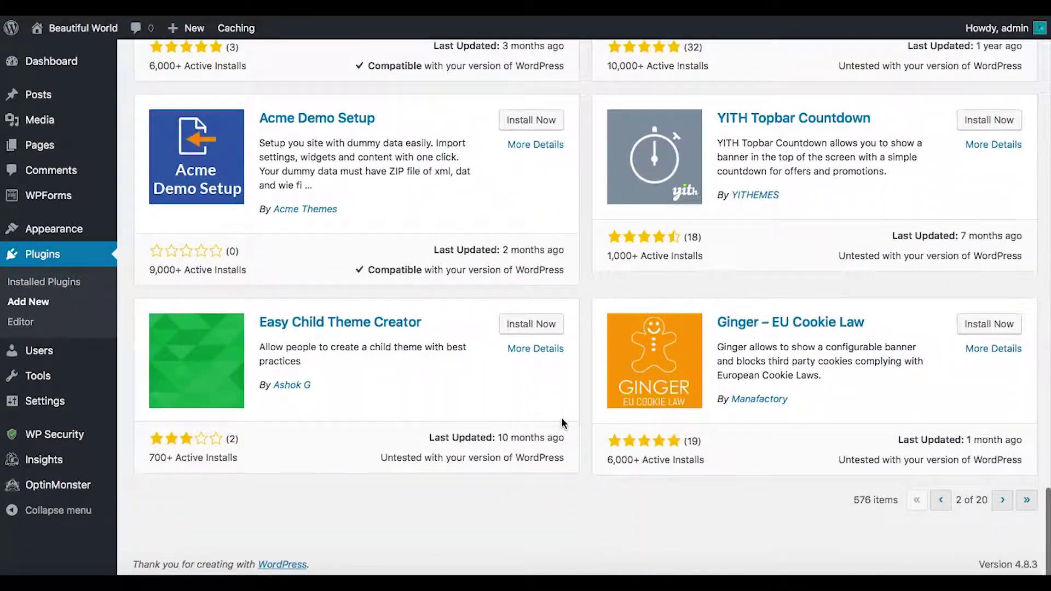
scroll(952, 324, "up", 20)
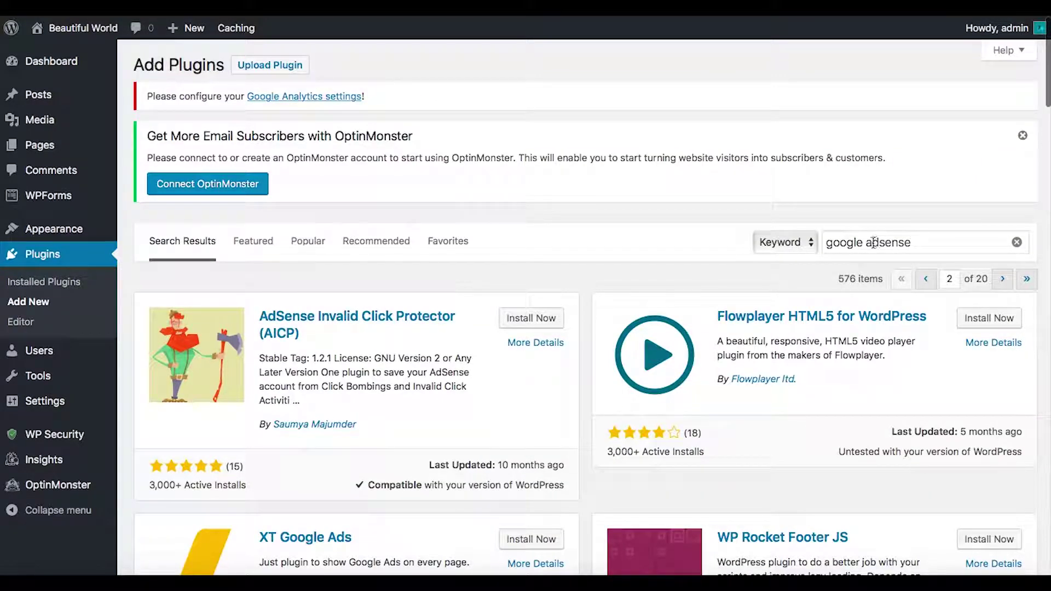
- Shorten the plugin search to "adsense" and look through the first page of results
left_click_drag(866, 242, 795, 236)
key("BackSpace")
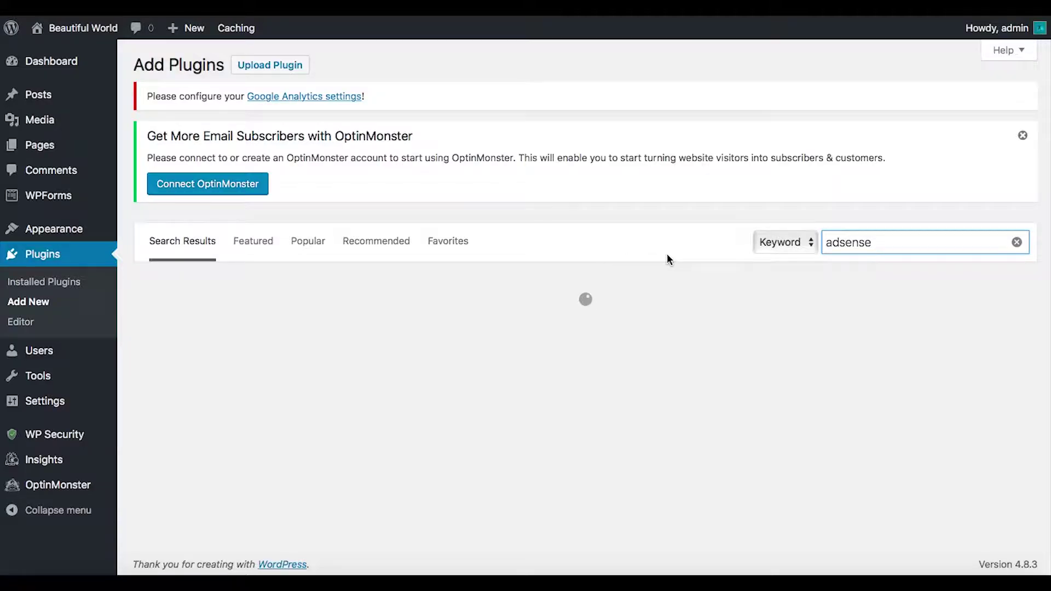
scroll(590, 293, "down", 3)
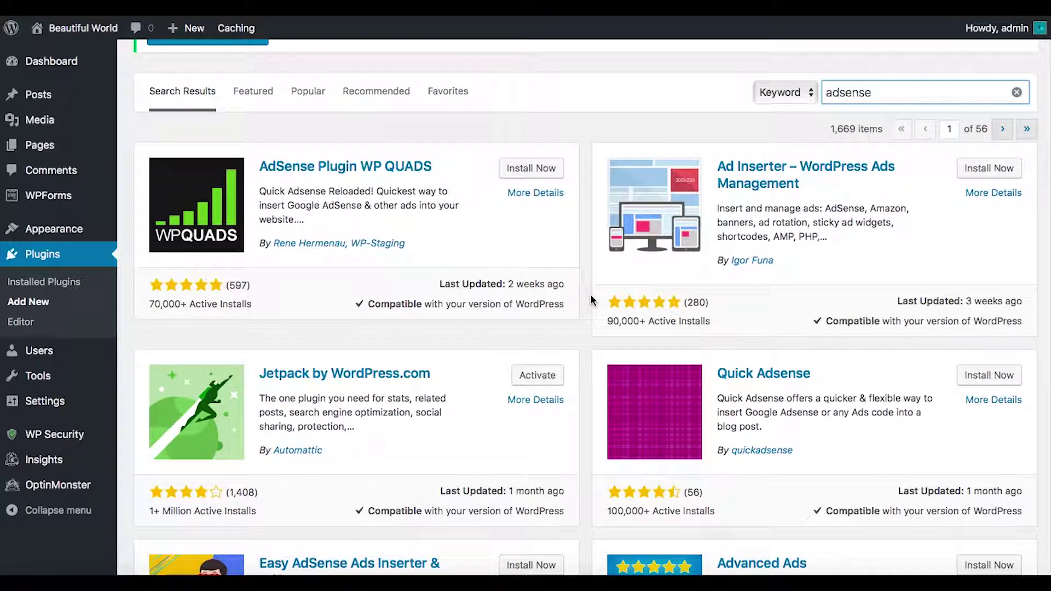
scroll(591, 298, "down", 5)
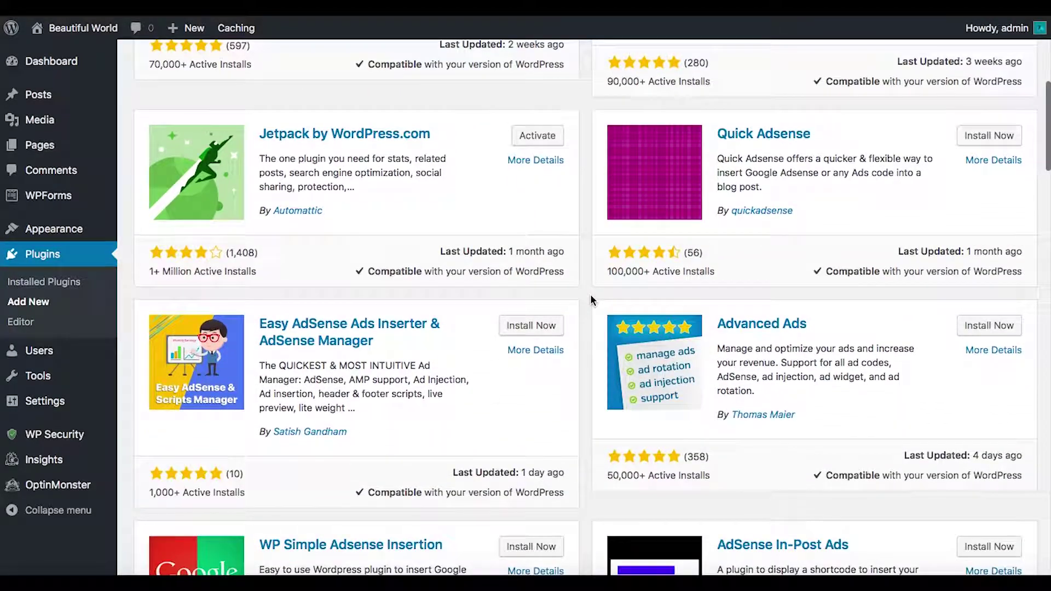
scroll(591, 299, "down", 6)
scroll(590, 298, "down", 6)
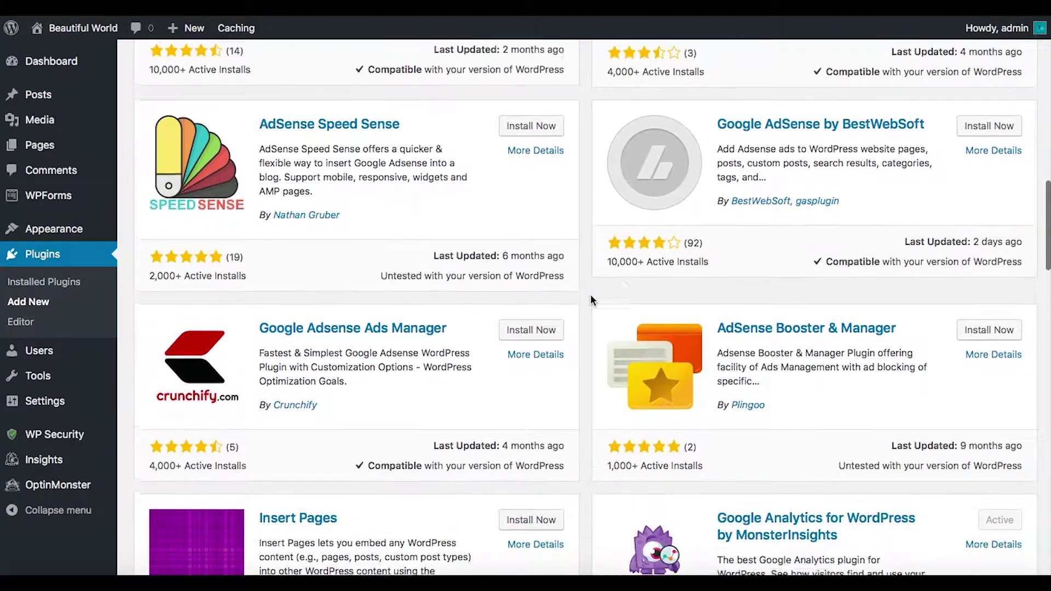
scroll(591, 297, "down", 3)
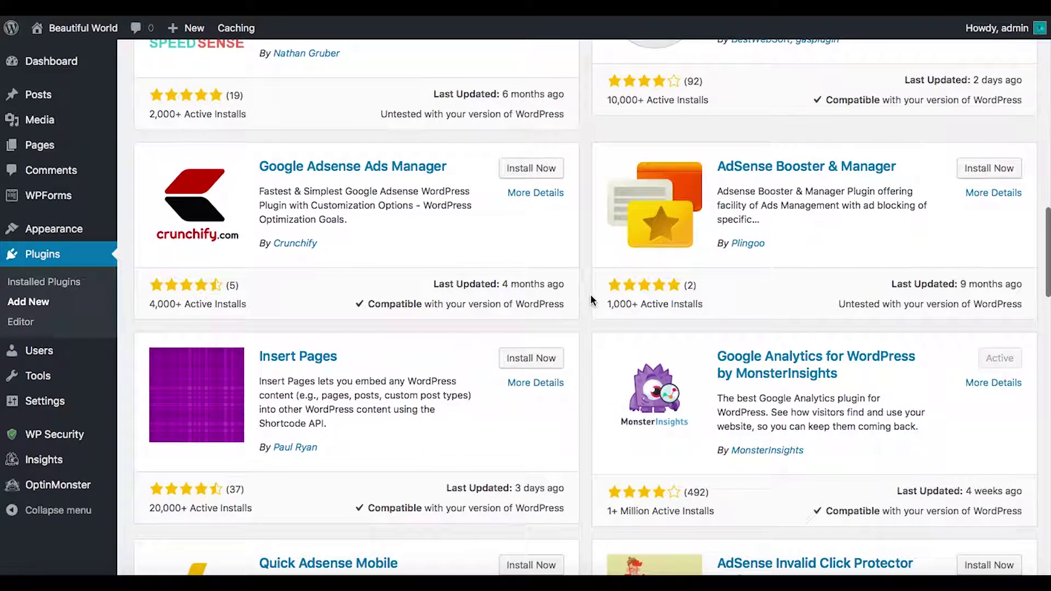
scroll(590, 299, "down", 4)
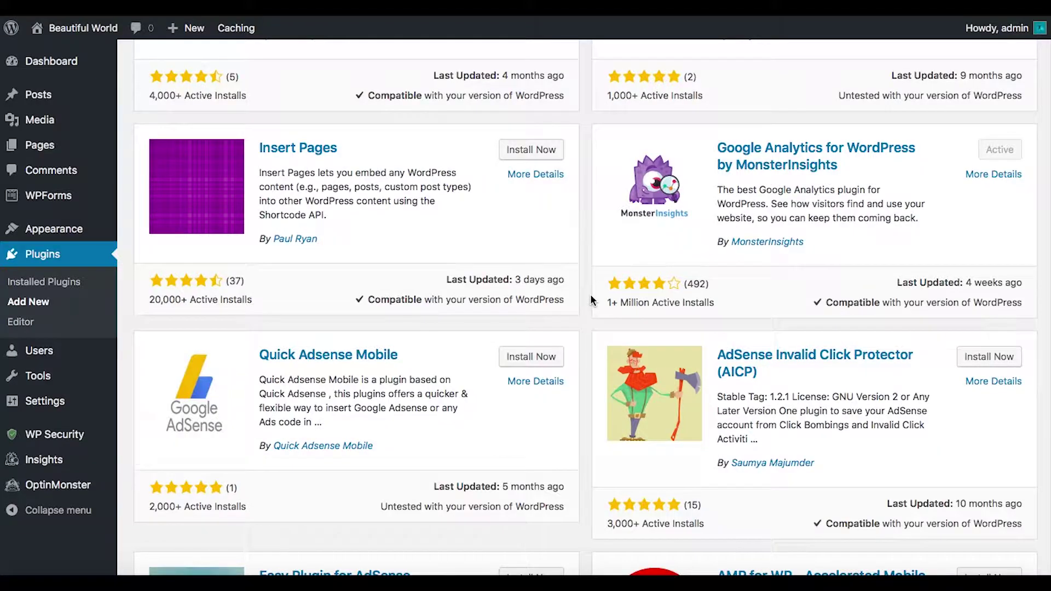
scroll(590, 293, "up", 15)
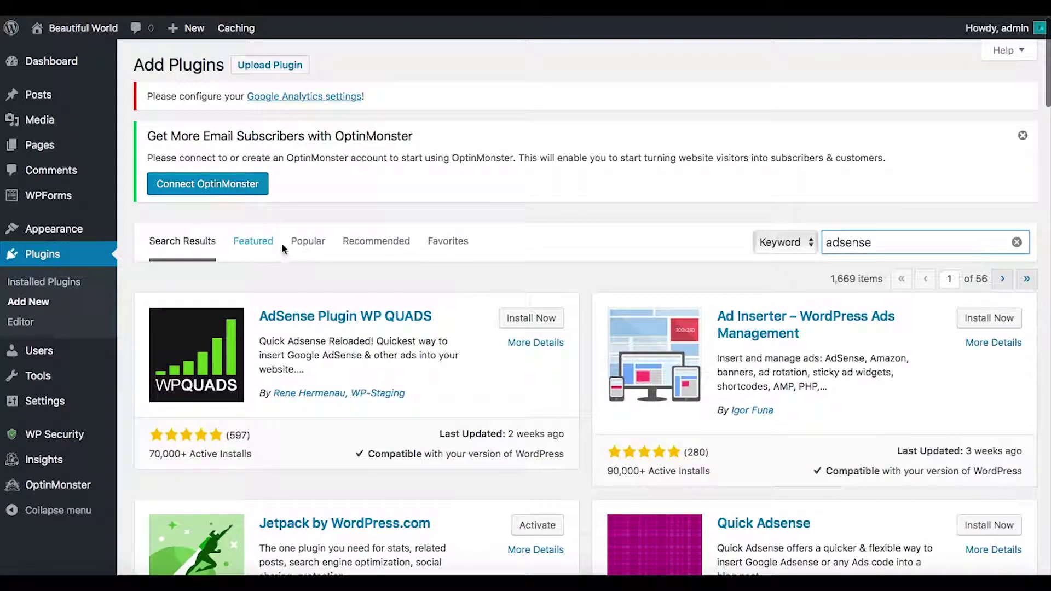
- Browse the recommended plugins and install MailChimp for WordPress
left_click(366, 244)
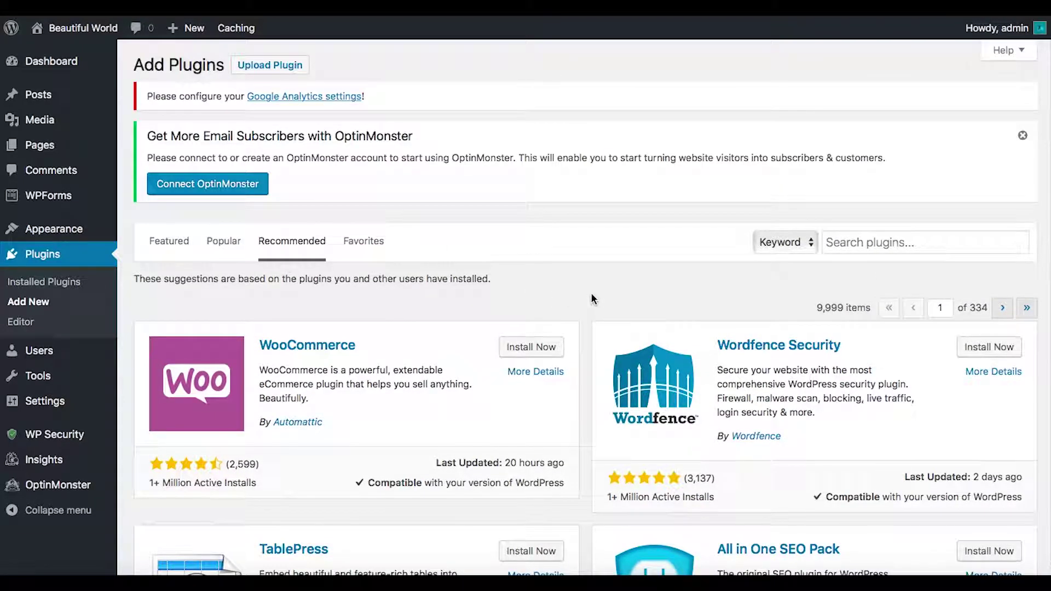
scroll(584, 336, "down", 4)
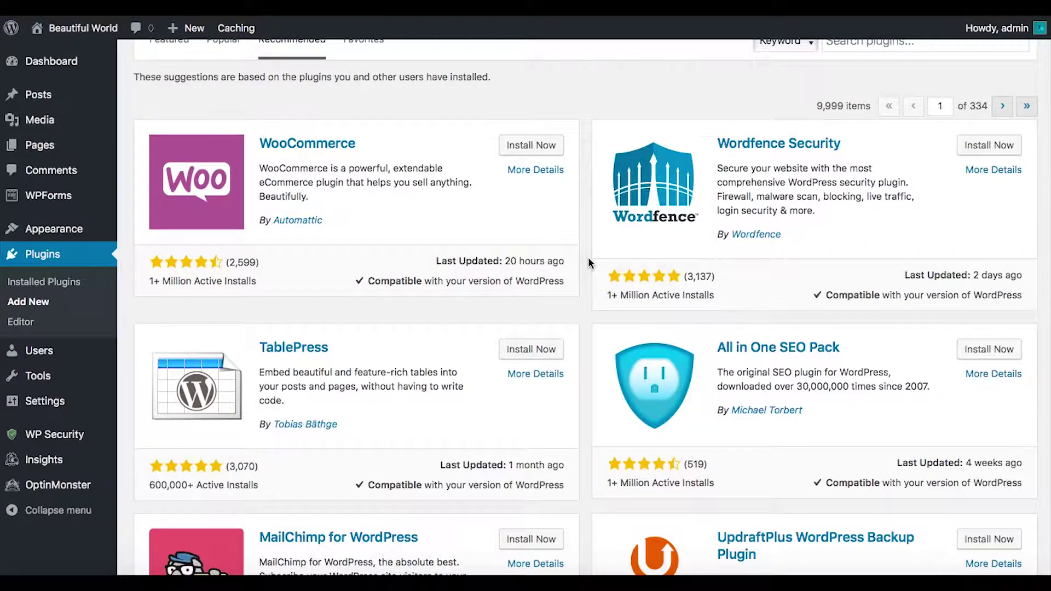
scroll(588, 263, "down", 4)
scroll(588, 263, "down", 1)
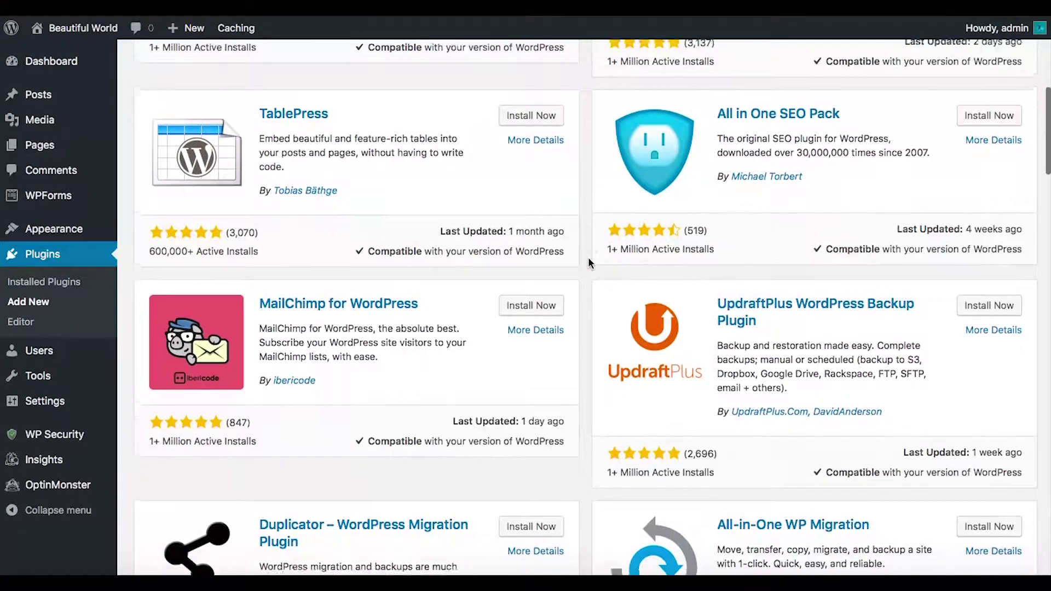
left_click(520, 284)
- Install the All-in-One WP Migration plugin from the recommended plugins
scroll(580, 353, "down", 7)
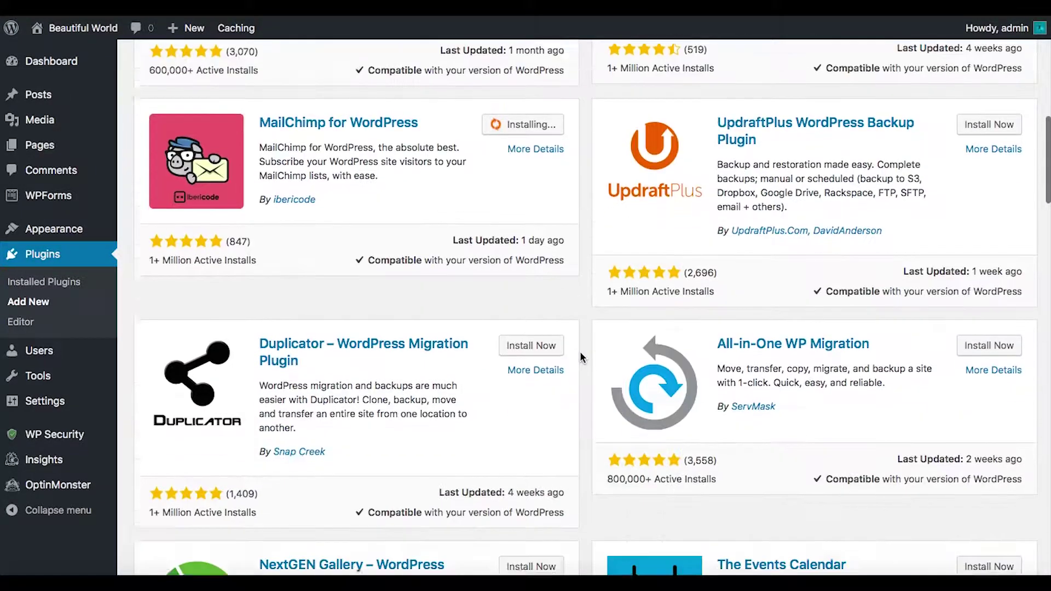
scroll(580, 354, "down", 1)
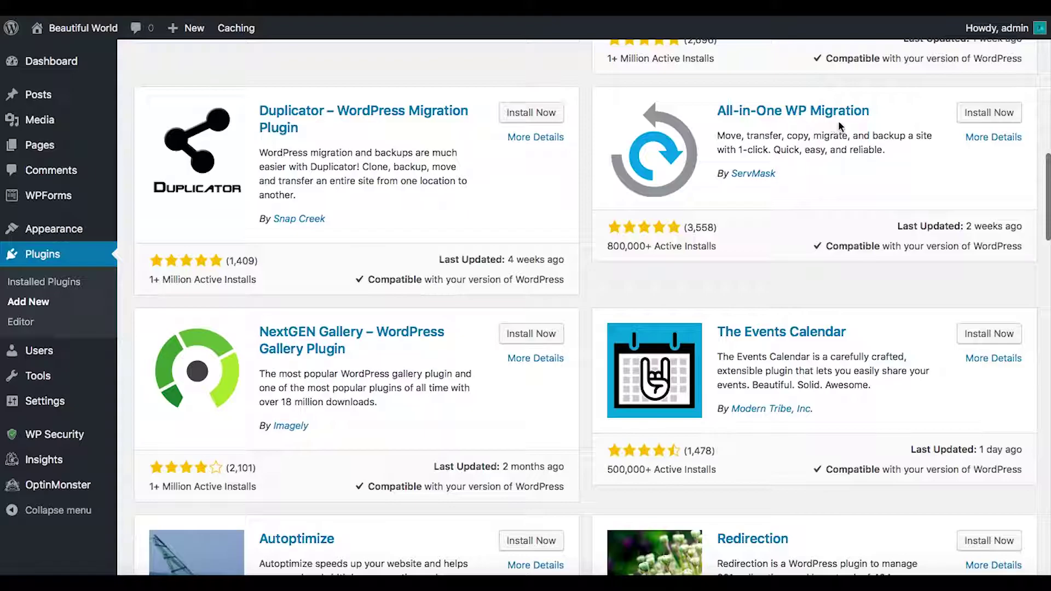
left_click(988, 112)
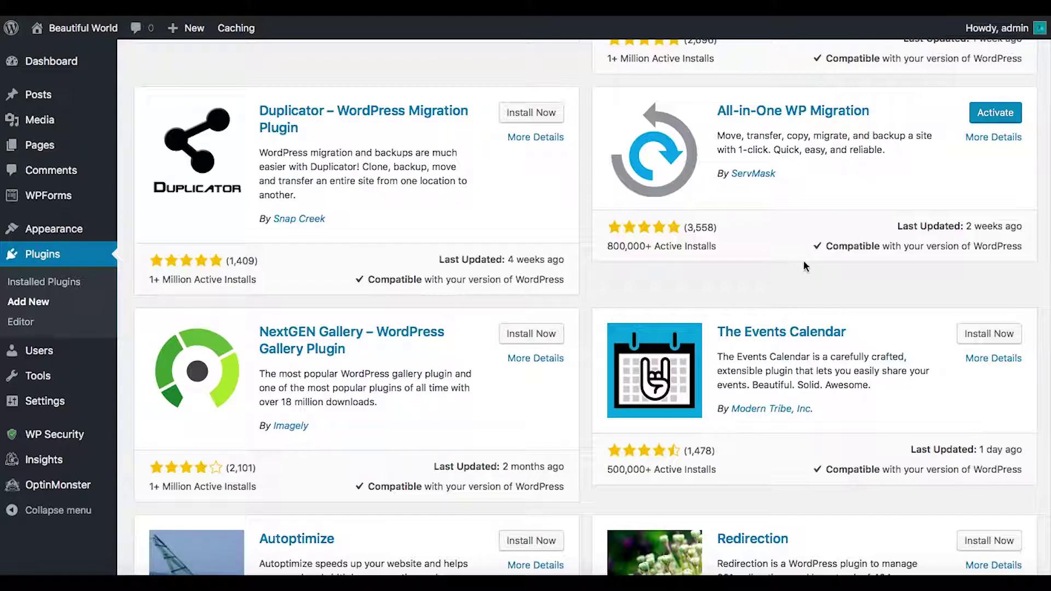
- Install the WooCommerce plugin from the recommended plugins
scroll(586, 262, "up", 15)
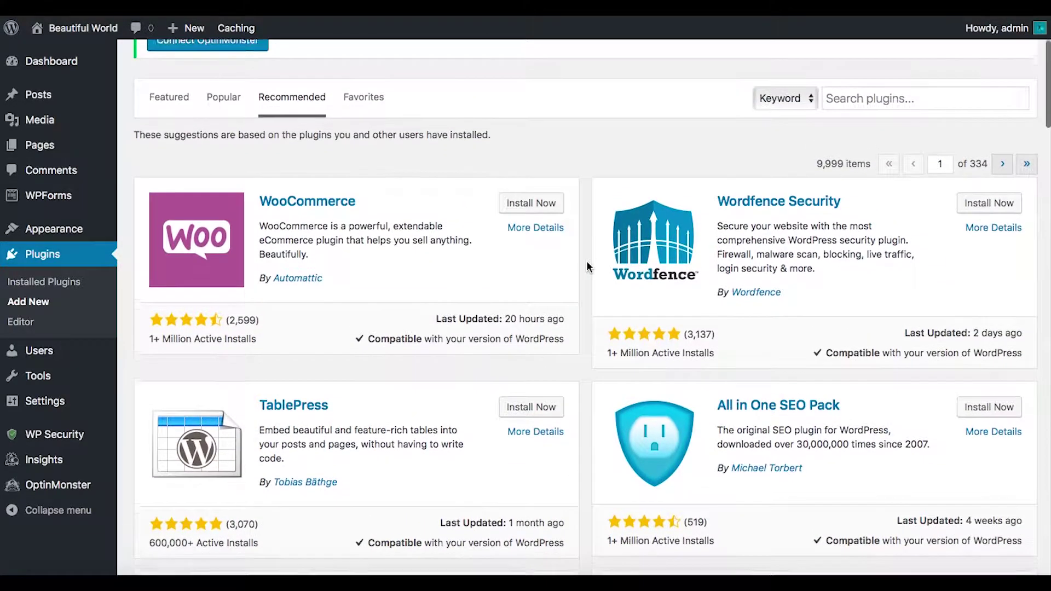
scroll(587, 267, "up", 3)
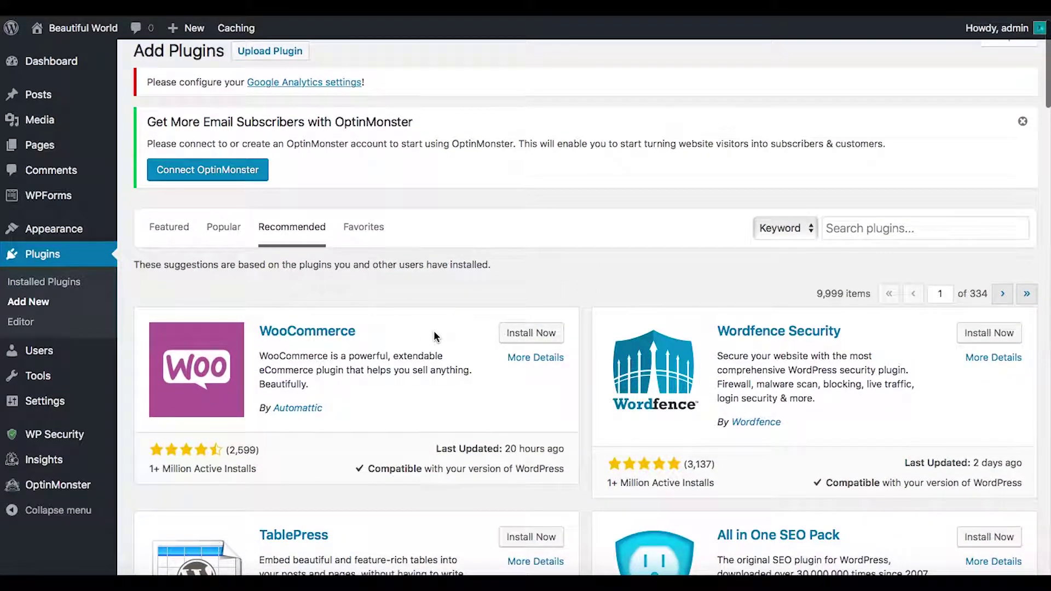
scroll(660, 289, "up", 1)
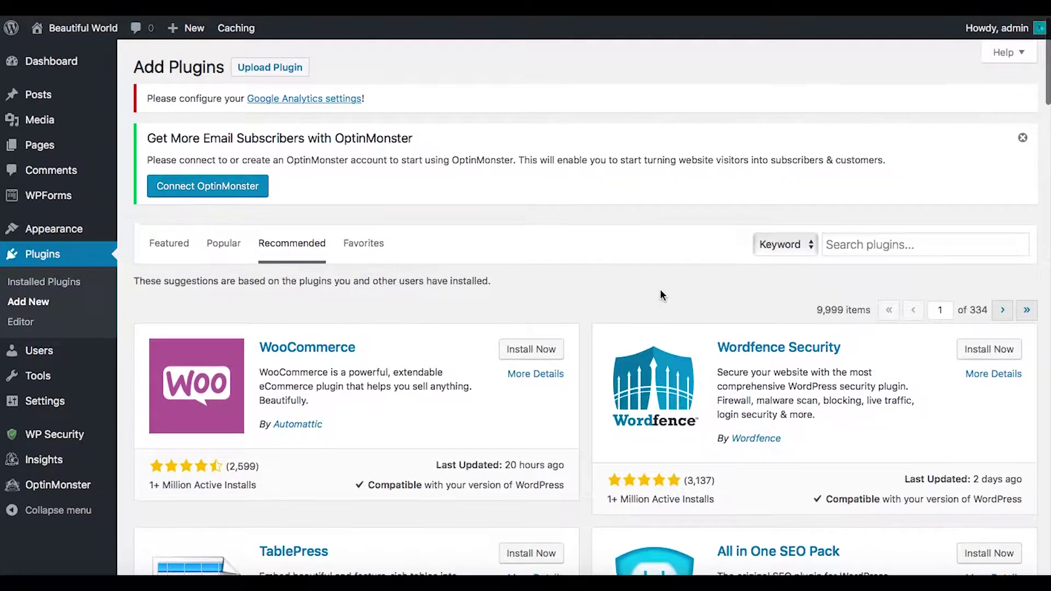
left_click(528, 345)
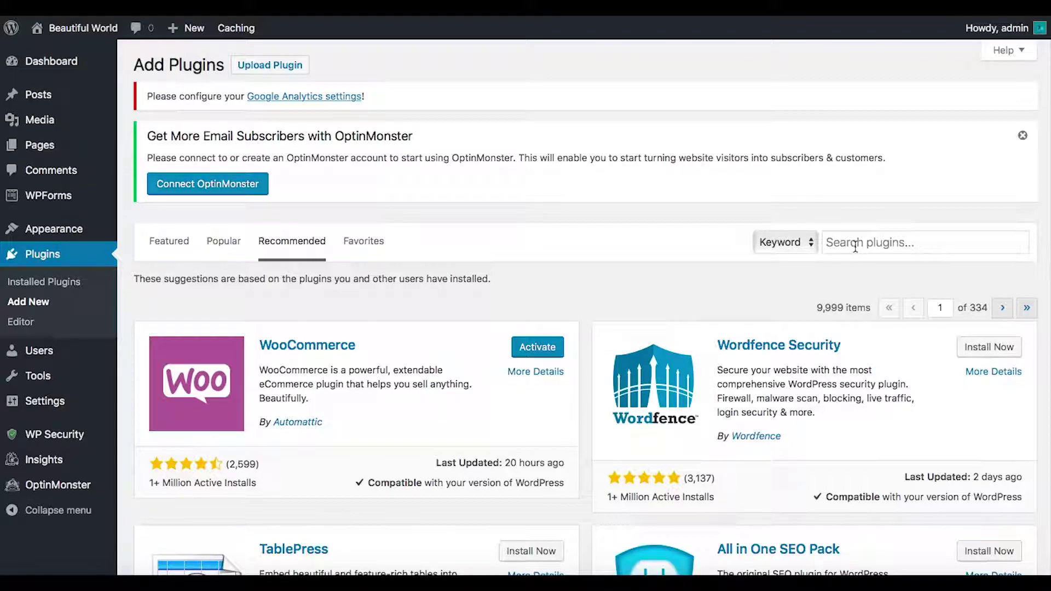
- Search the plugin directory for "google adsense" and review the first results
left_click(850, 247)
type("google")
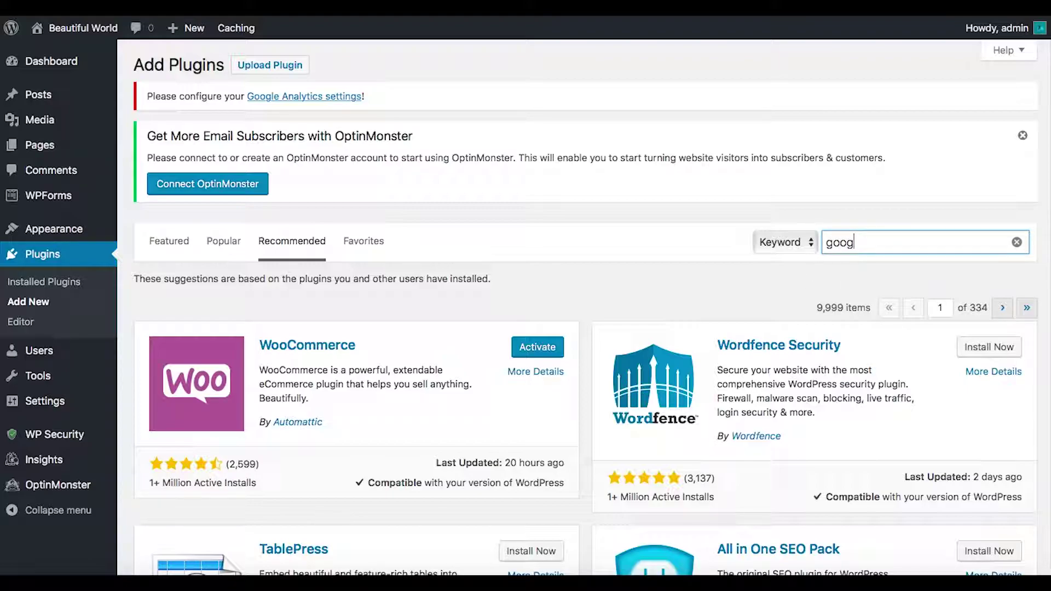
type(" adsense")
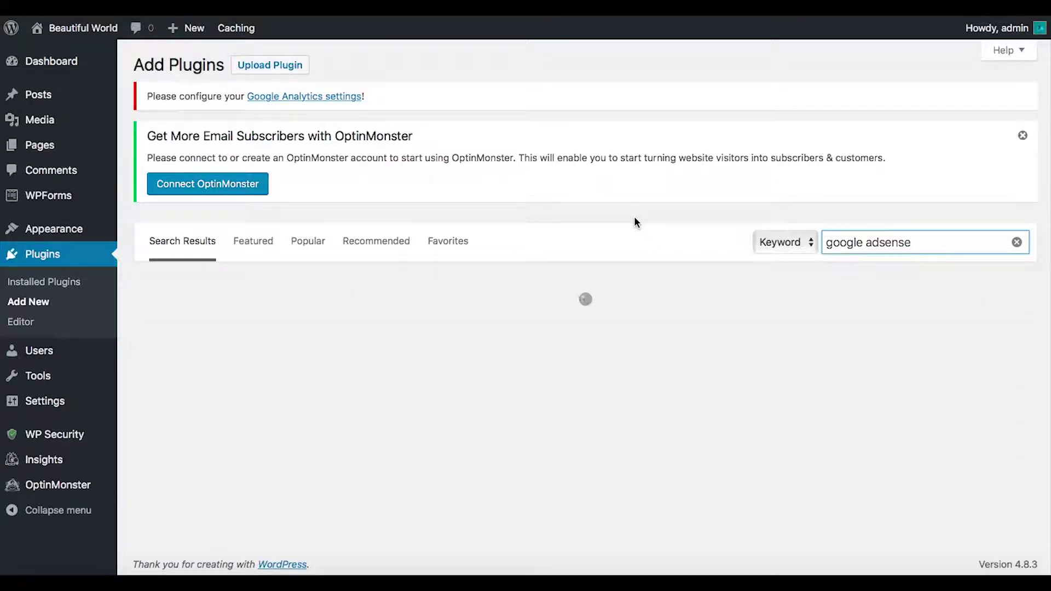
scroll(634, 218, "down", 3)
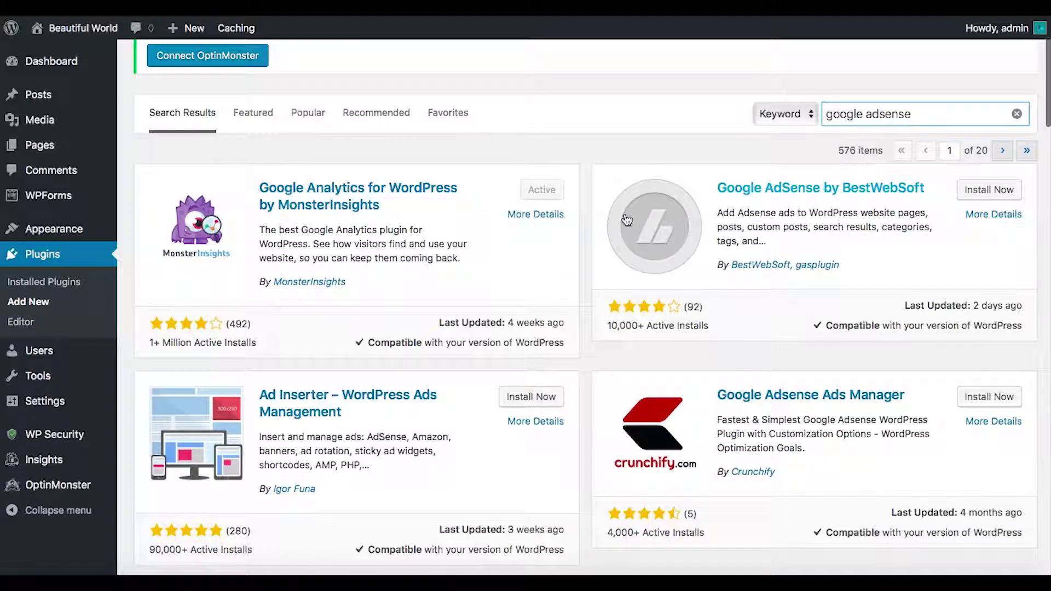
scroll(579, 281, "down", 2)
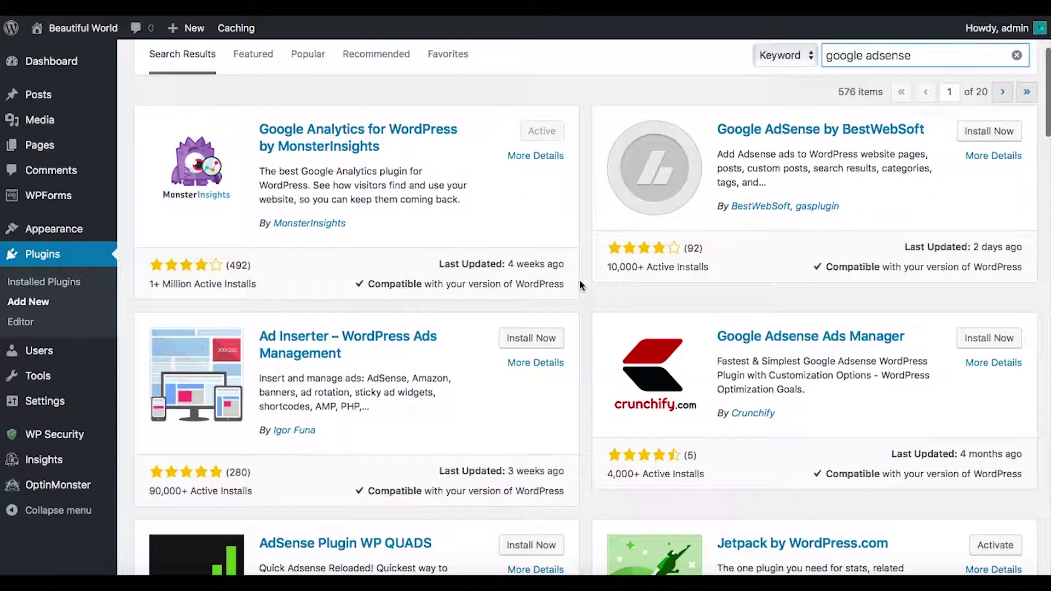
scroll(579, 282, "down", 1)
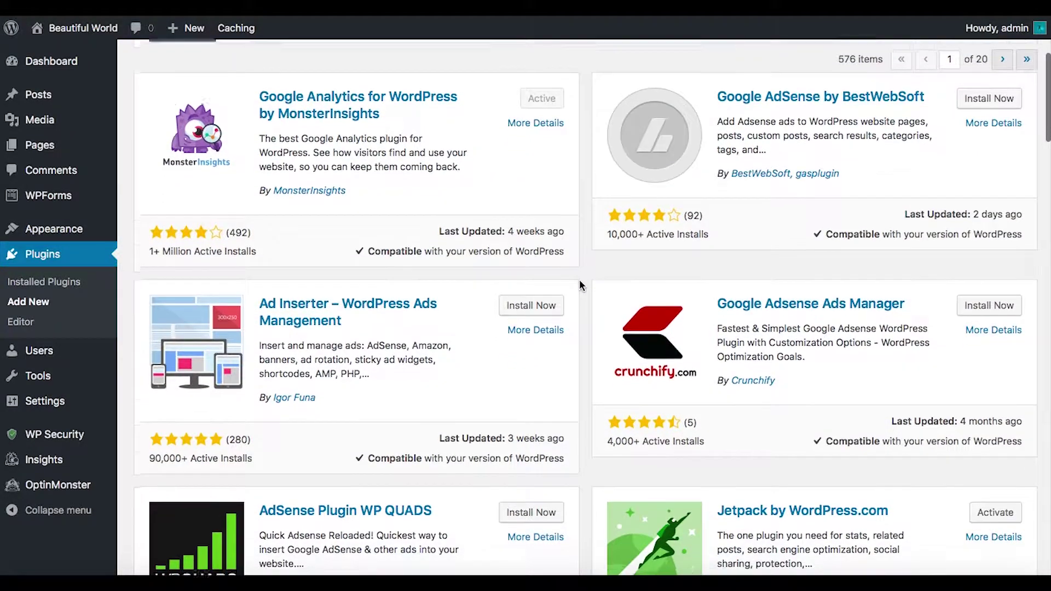
scroll(579, 280, "down", 1)
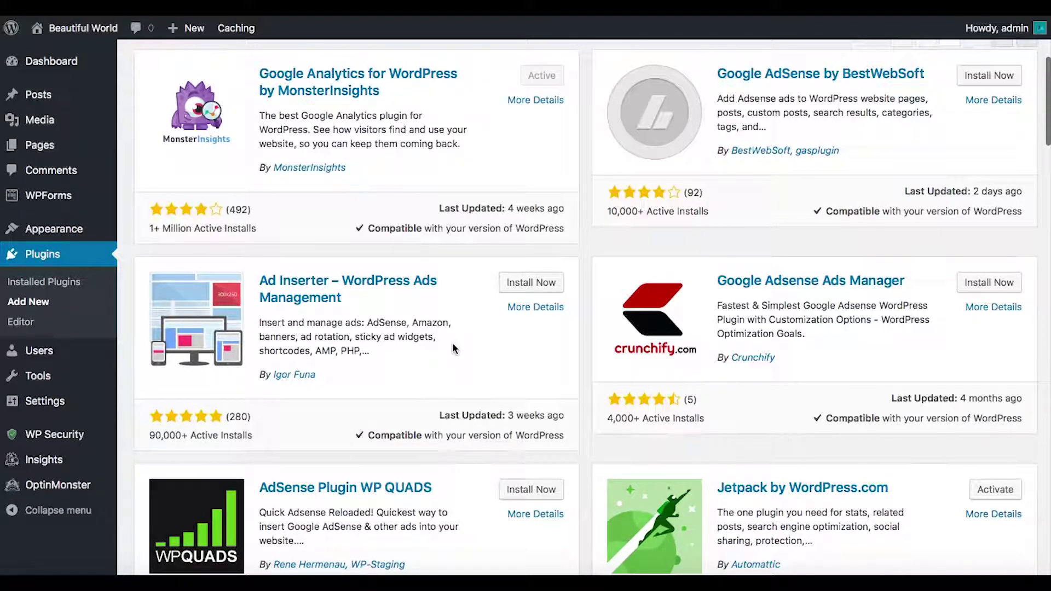
- Open the details of Google Analytics for WordPress by MonsterInsights and read through its description and feature list
left_click(331, 80)
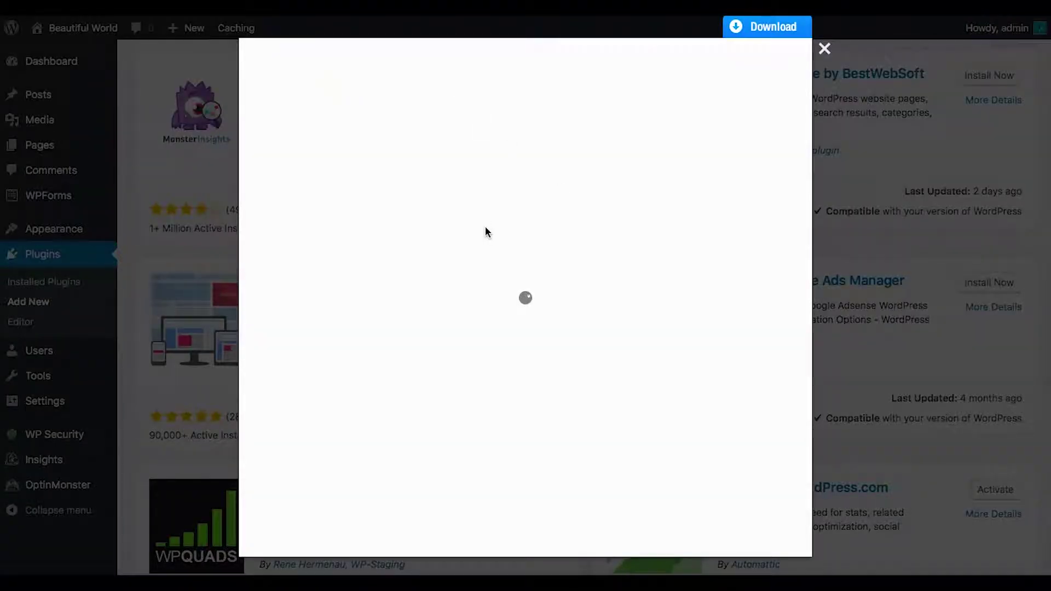
scroll(401, 294, "down", 3)
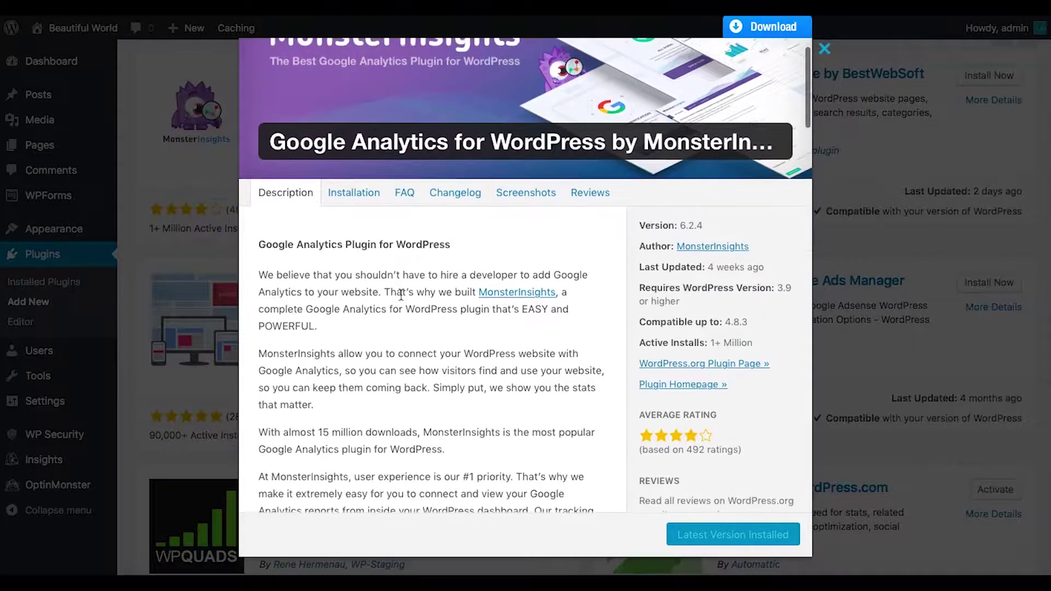
scroll(401, 294, "down", 2)
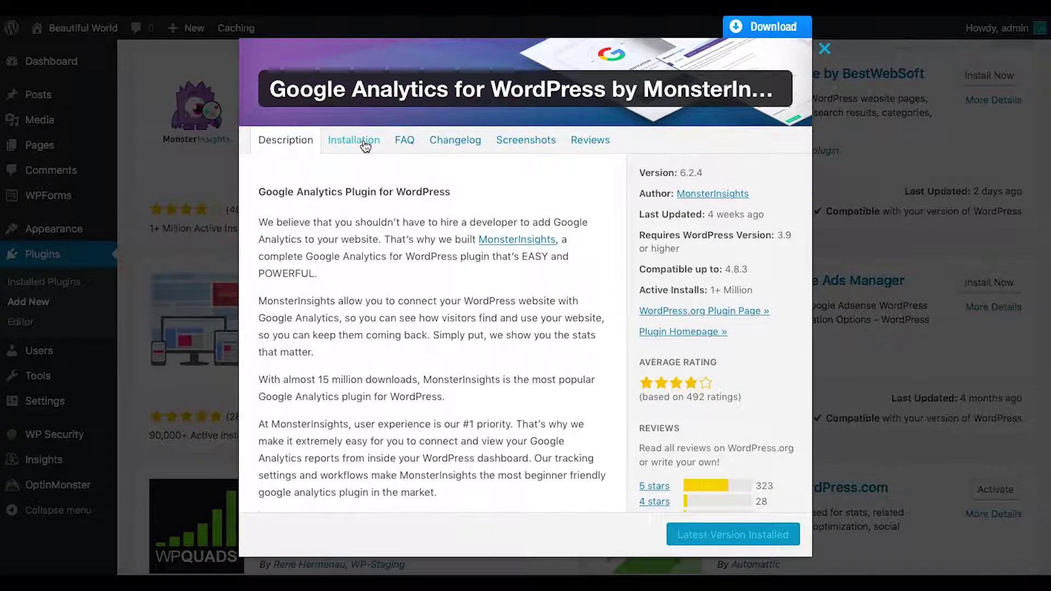
scroll(419, 328, "down", 5)
scroll(419, 328, "down", 8)
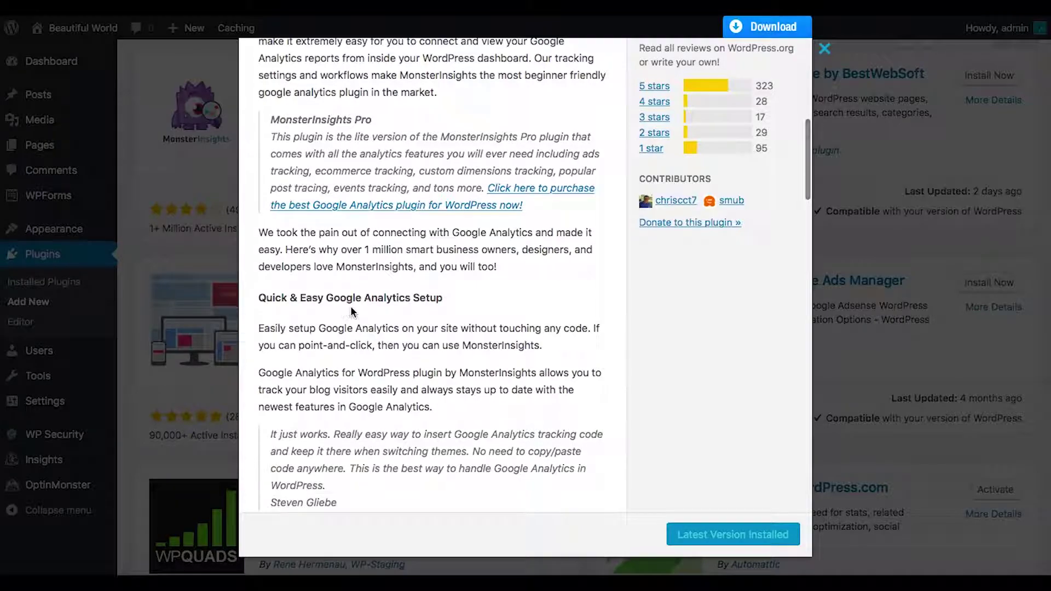
scroll(431, 347, "down", 5)
scroll(430, 347, "down", 15)
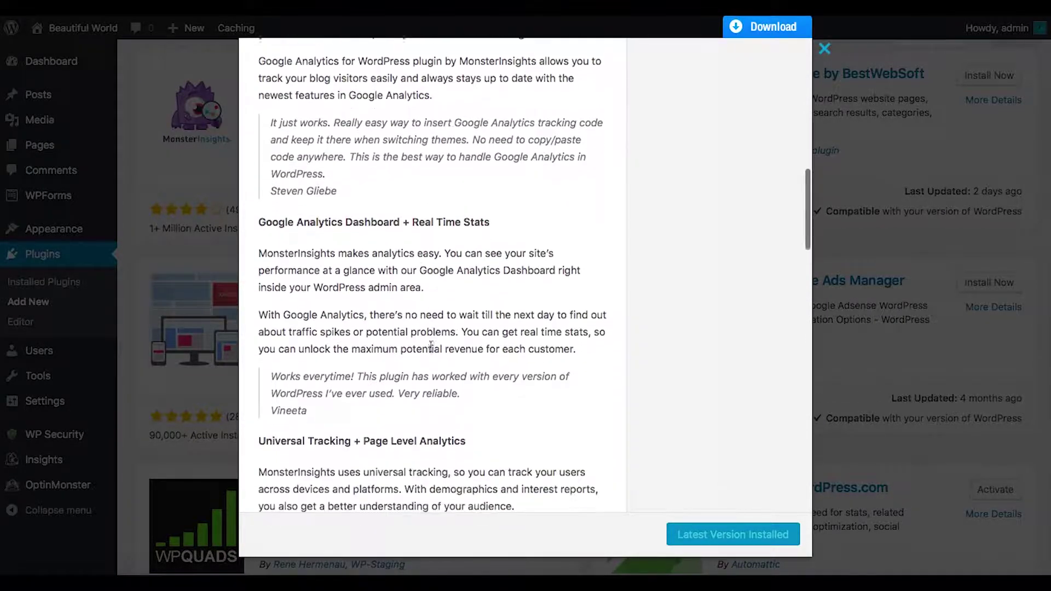
scroll(431, 346, "down", 10)
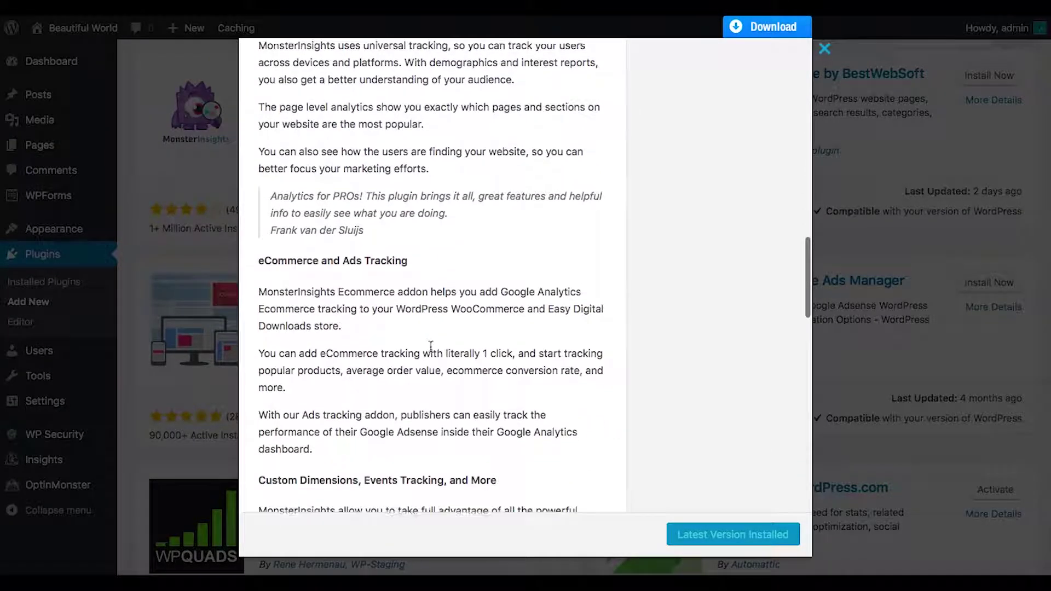
scroll(429, 344, "down", 13)
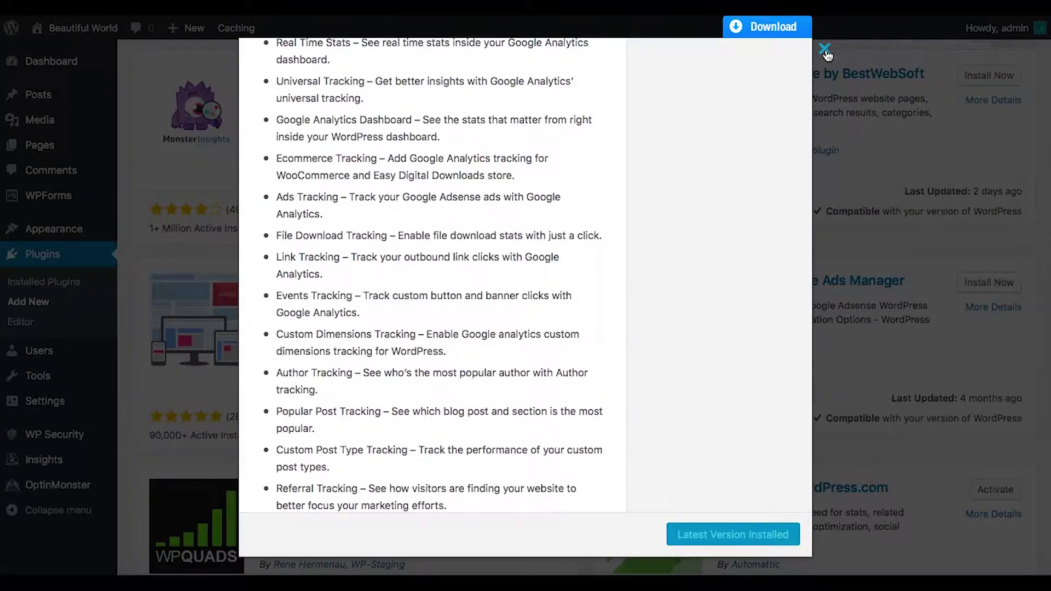
left_click(825, 49)
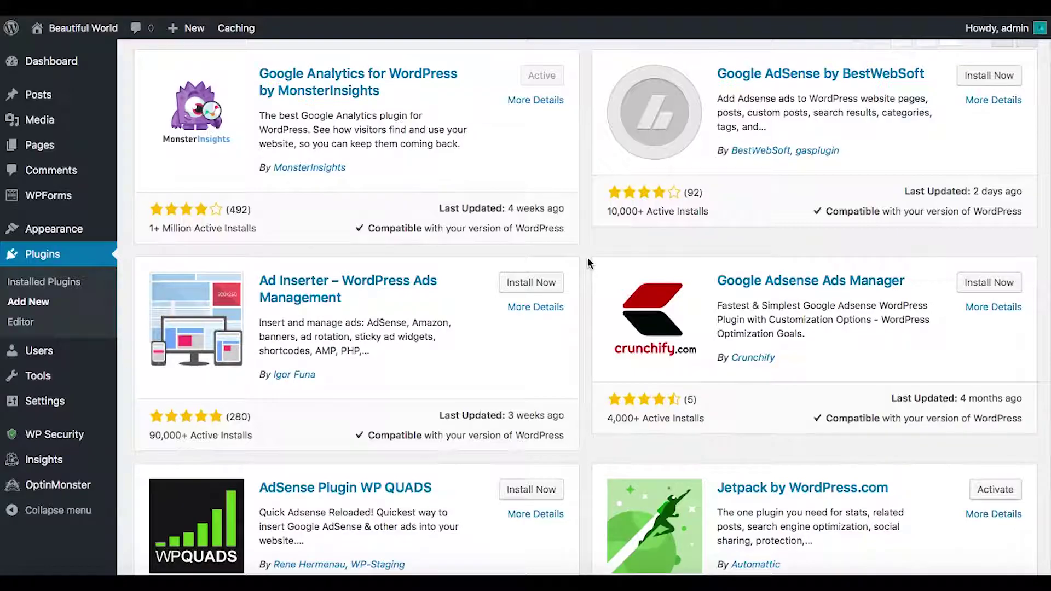
- Search the plugin directory for "page-list", and install and activate the Page-list plugin
scroll(588, 262, "up", 2)
scroll(587, 263, "up", 5)
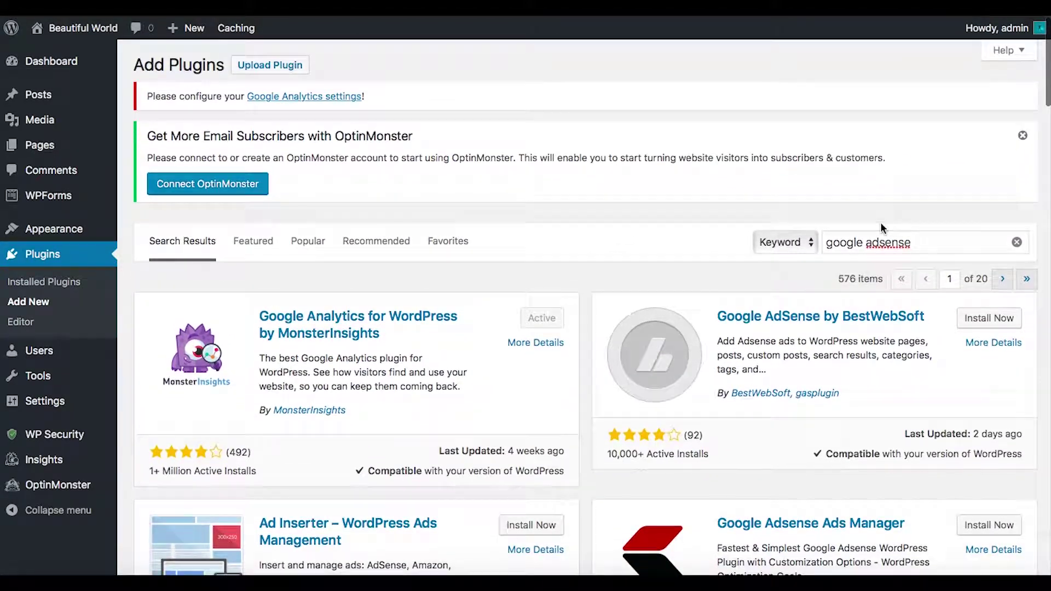
left_click_drag(935, 245, 815, 242)
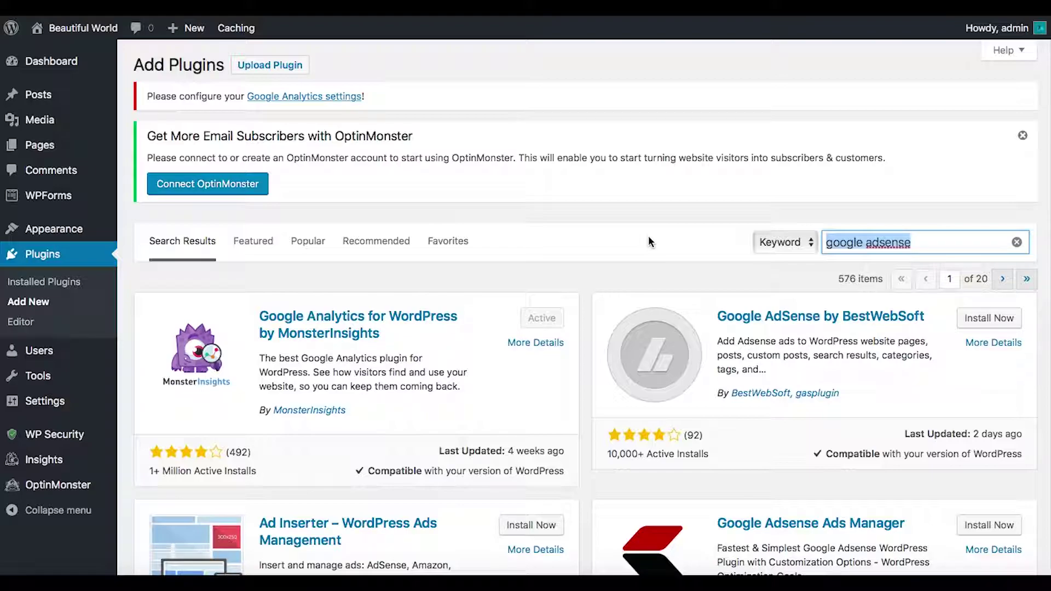
type("page-list")
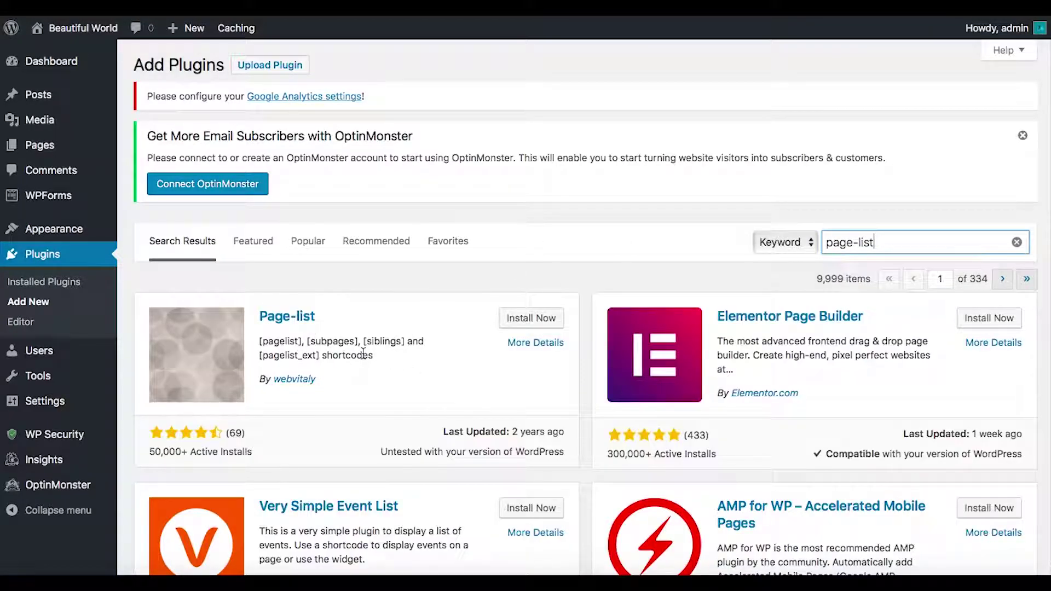
scroll(417, 381, "down", 2)
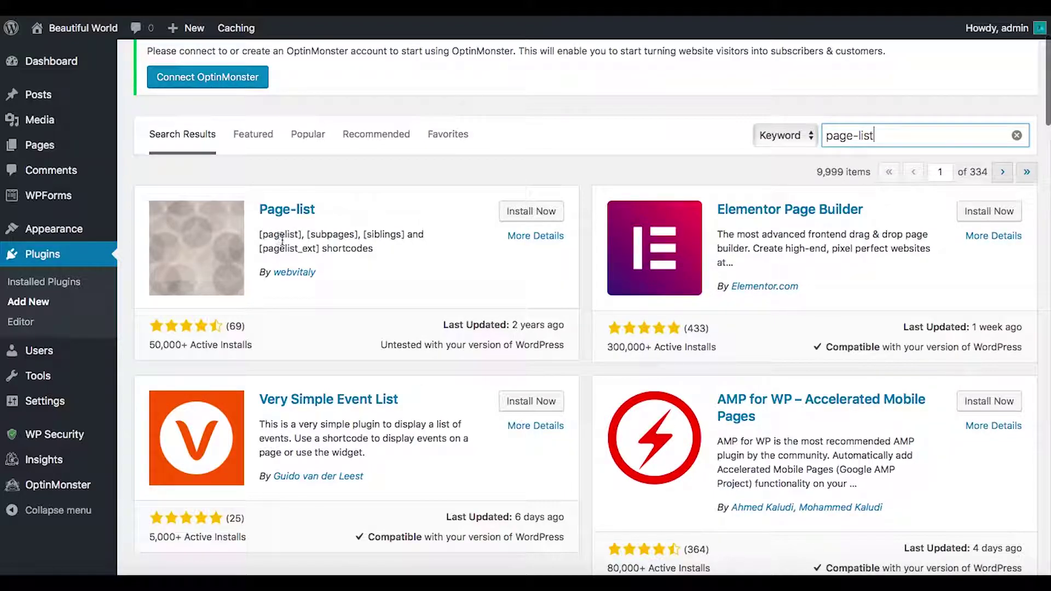
left_click(531, 212)
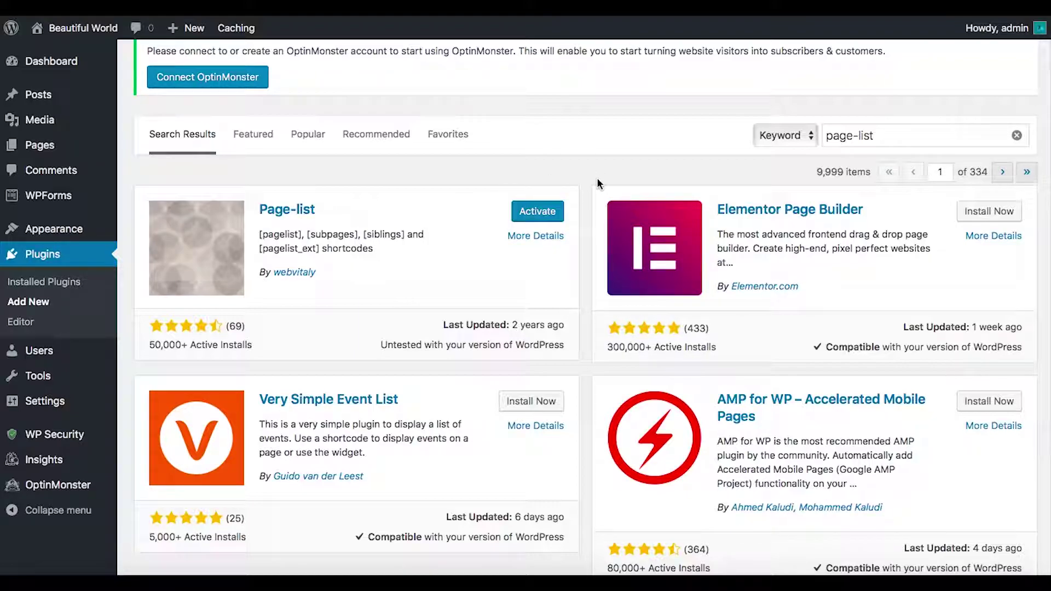
left_click(538, 212)
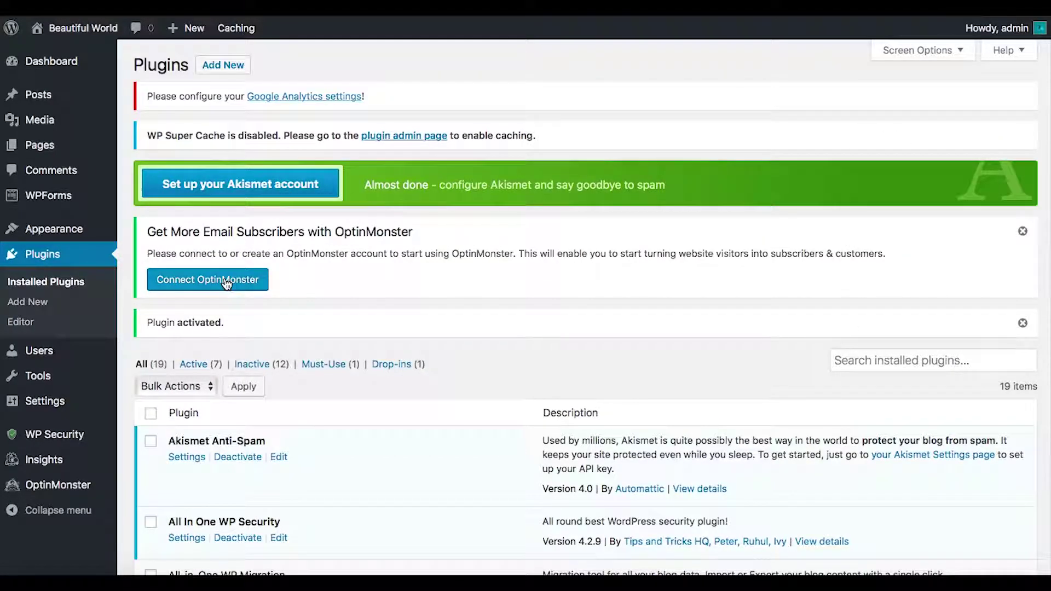
- Search the plugin directory for "quick page" and install the Quick Page/Post Redirect Plugin
left_click(32, 302)
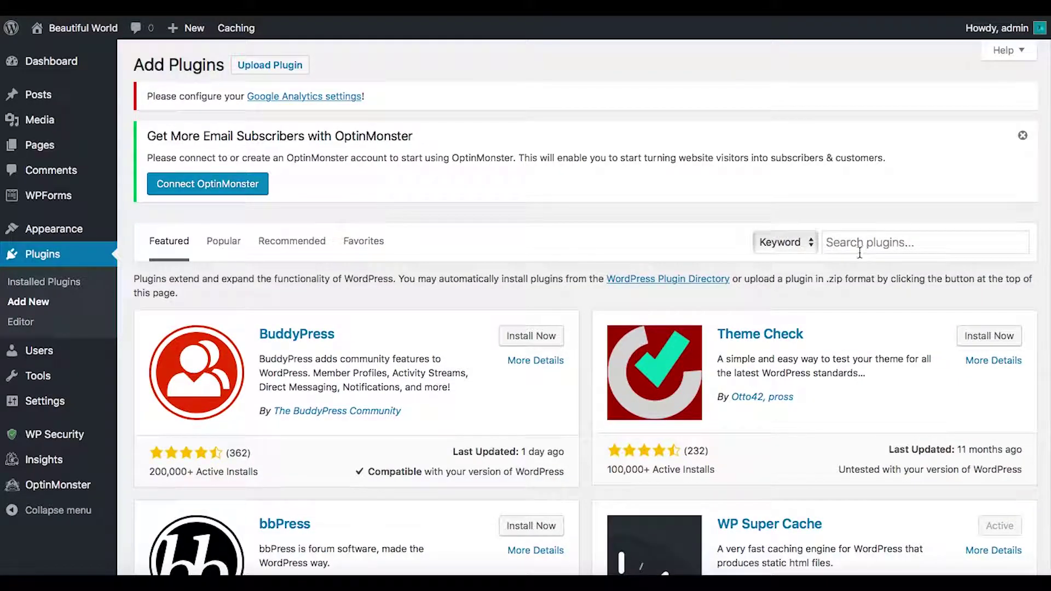
left_click(867, 245)
type("quick")
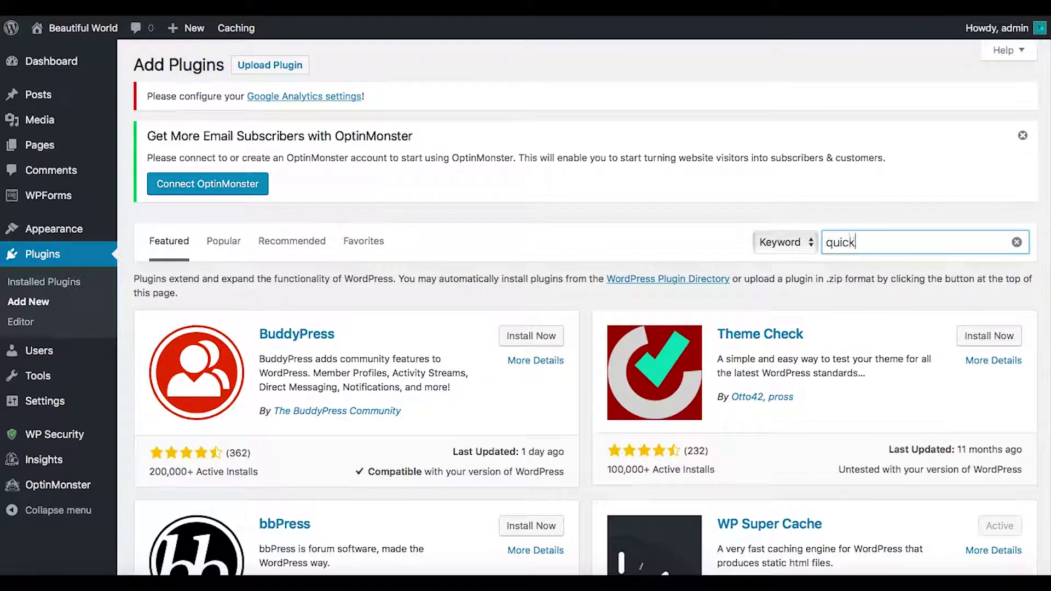
type("-page")
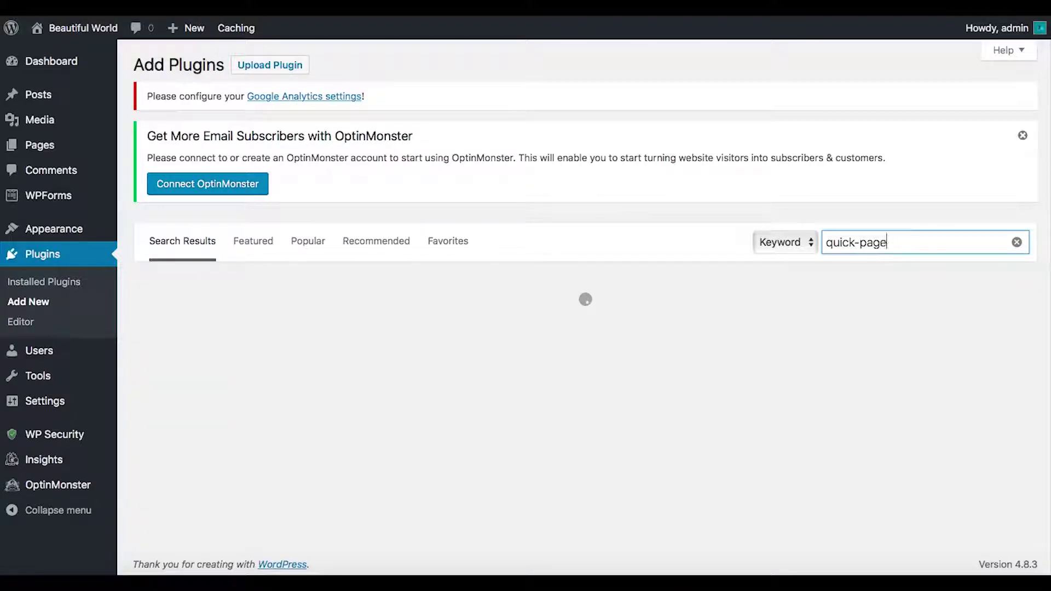
key("BackSpace")
key("BackSpace")
key("BackSpace")
key("BackSpace")
key("BackSpace")
type("page")
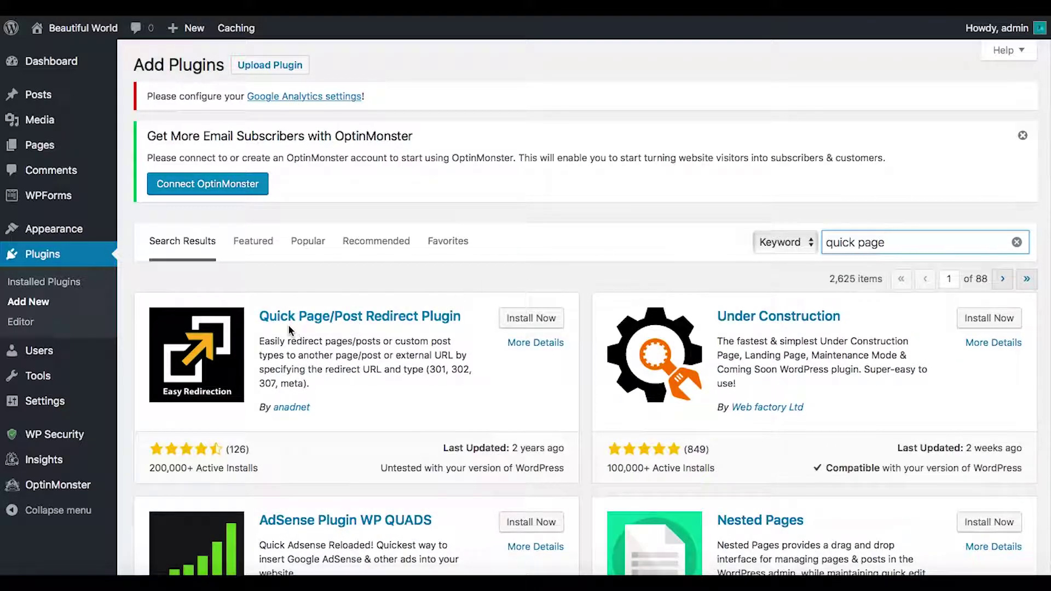
left_click(531, 318)
scroll(589, 287, "down", 2)
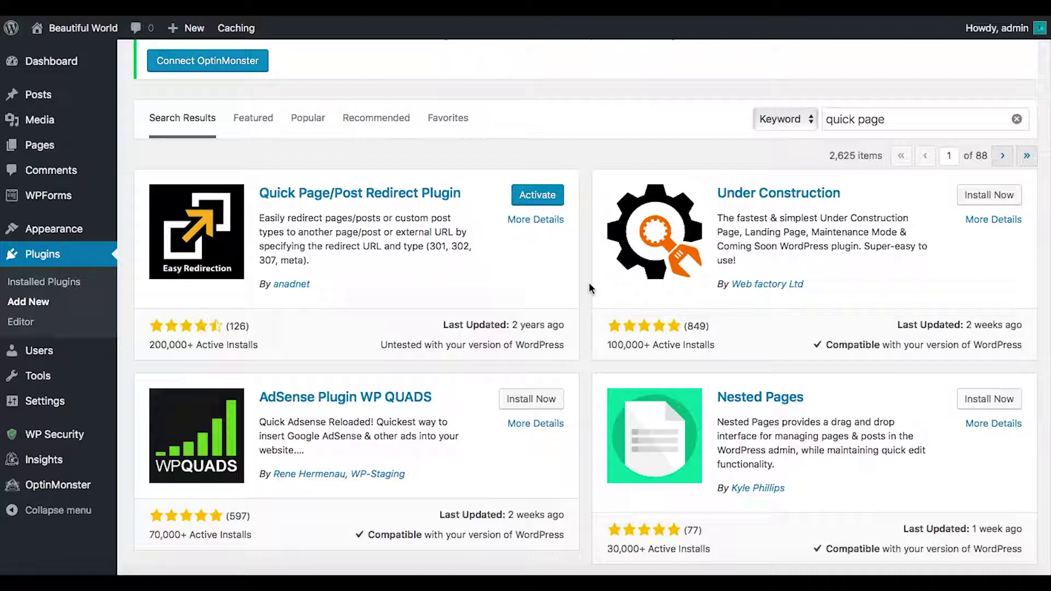
scroll(584, 223, "up", 2)
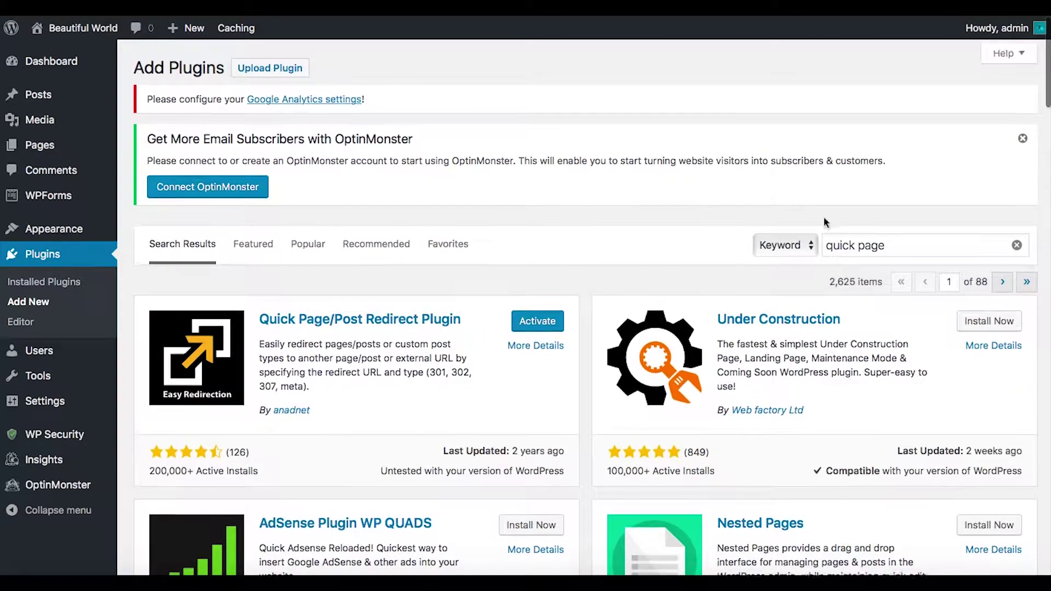
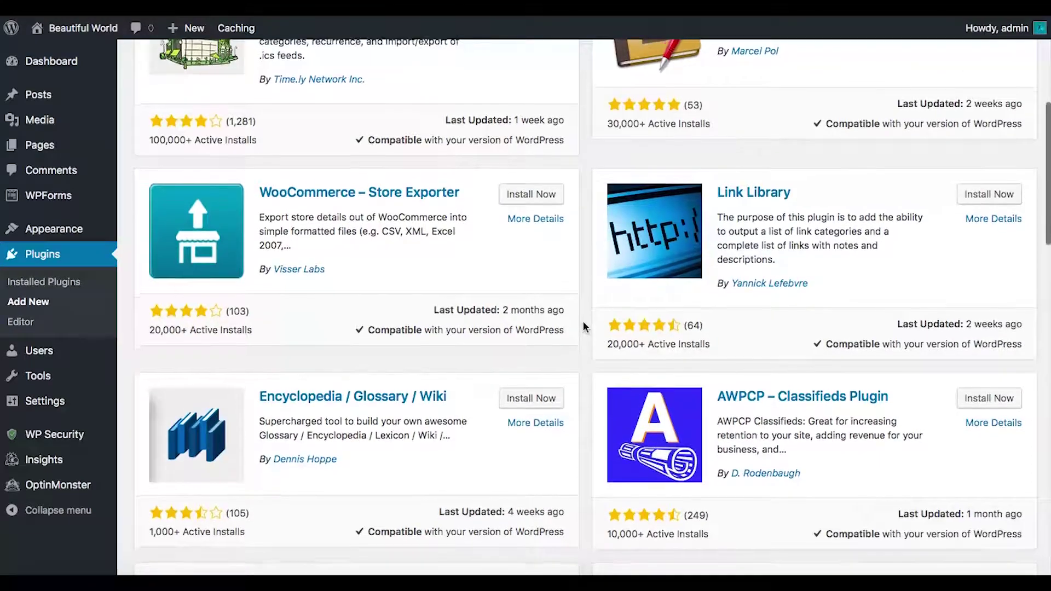
- Look through the plugin directory results for "rss multi importer" for a matching RSS importer plugin
scroll(583, 322, "up", 3)
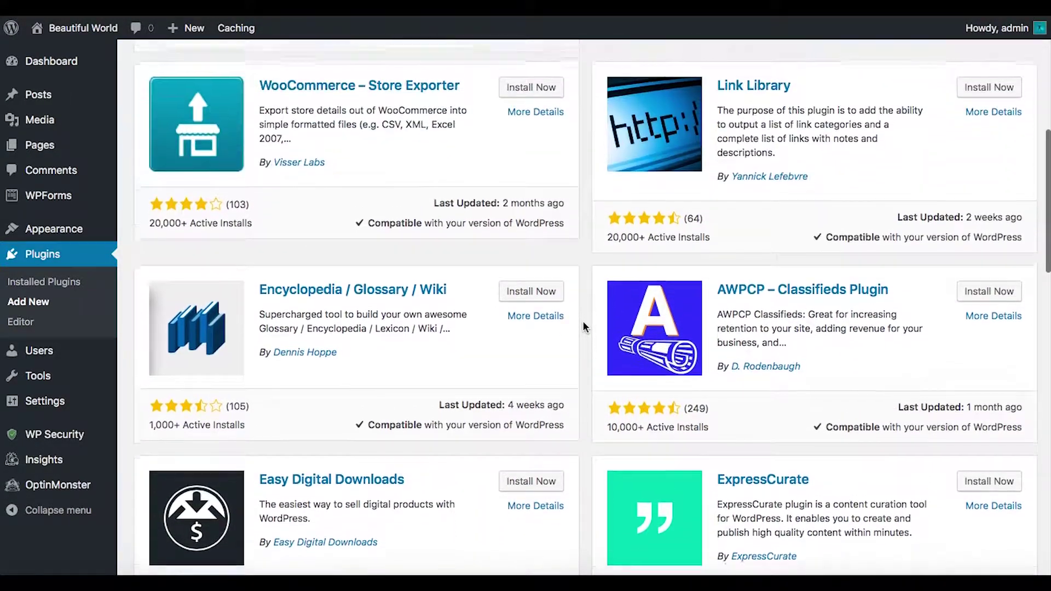
scroll(582, 321, "down", 5)
scroll(583, 327, "down", 4)
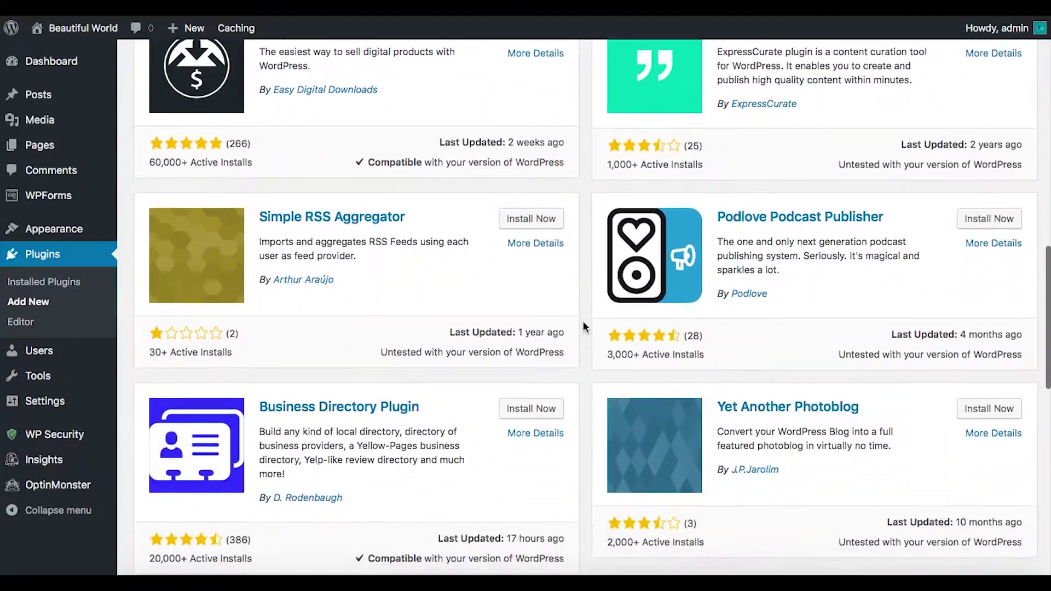
scroll(583, 327, "down", 1)
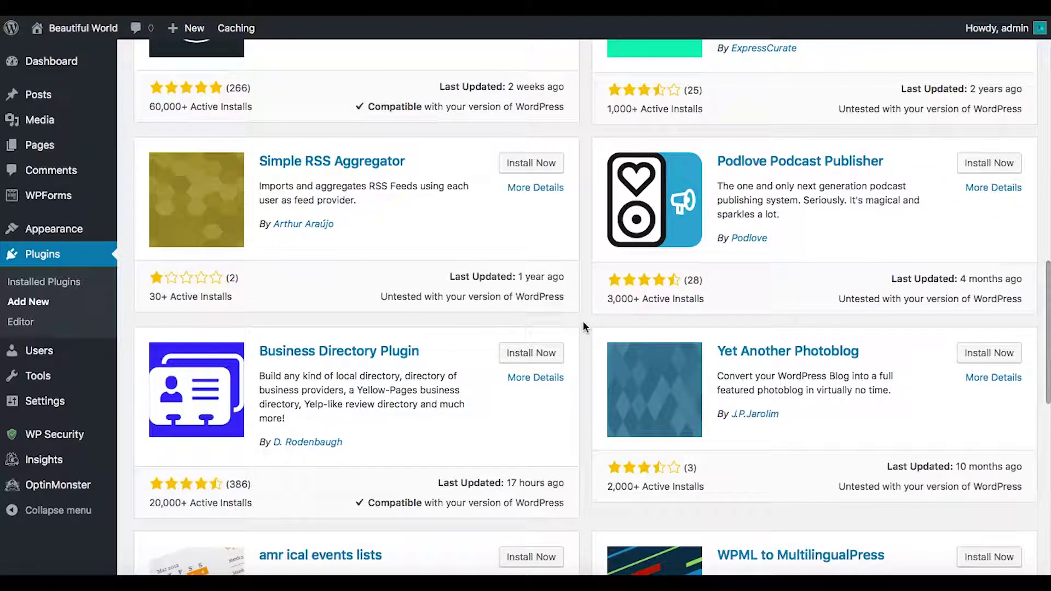
scroll(583, 327, "down", 4)
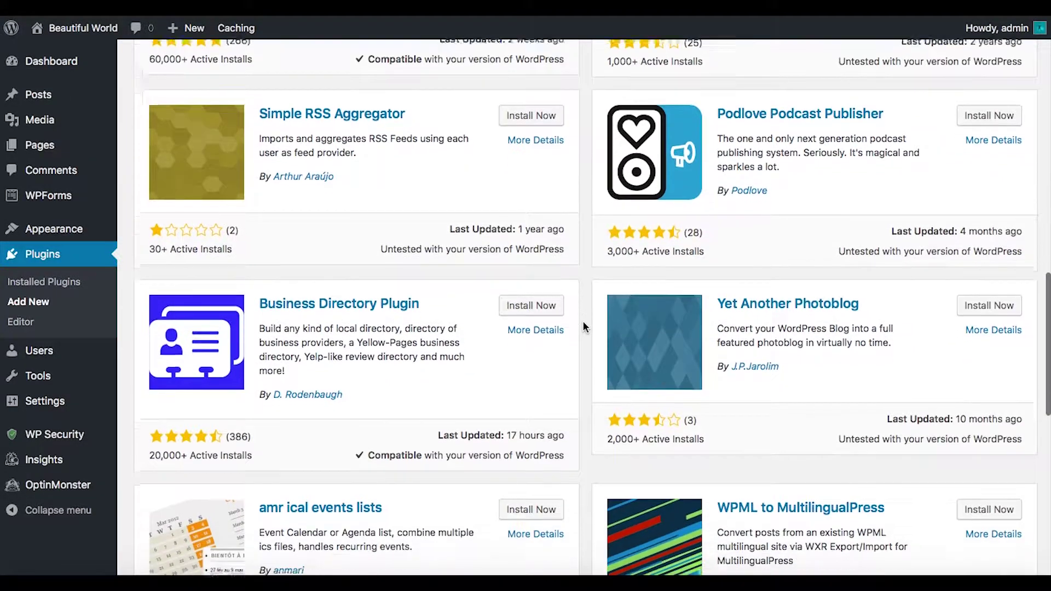
scroll(583, 327, "down", 7)
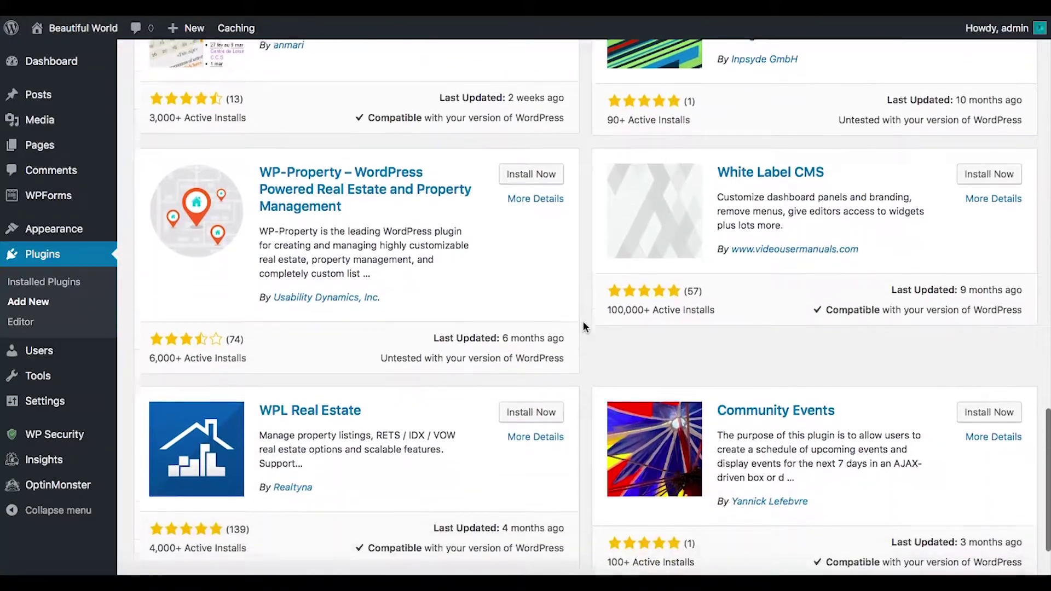
scroll(945, 489, "up", 10)
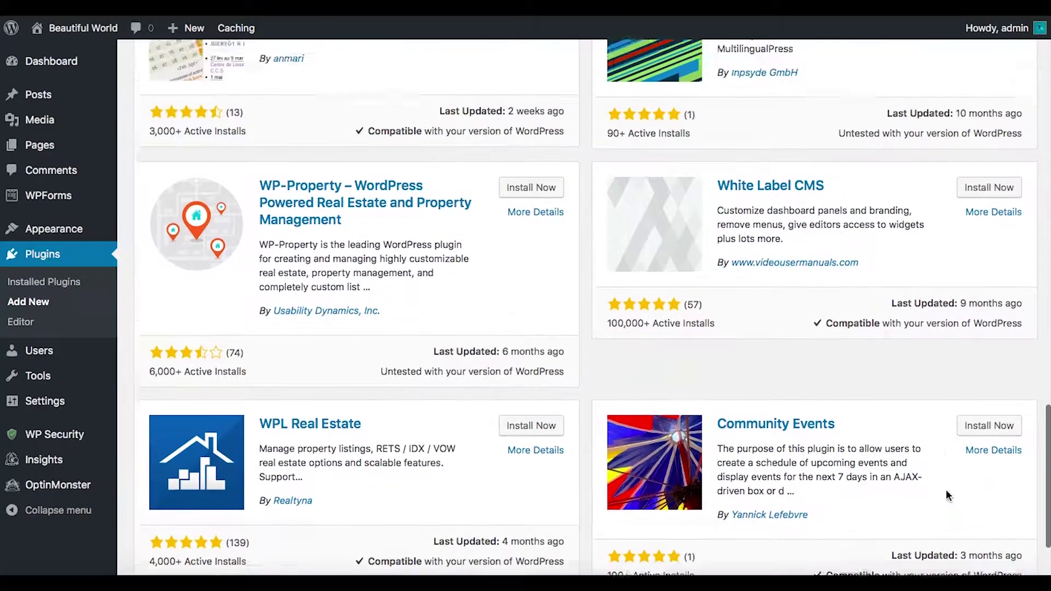
scroll(584, 296, "up", 9)
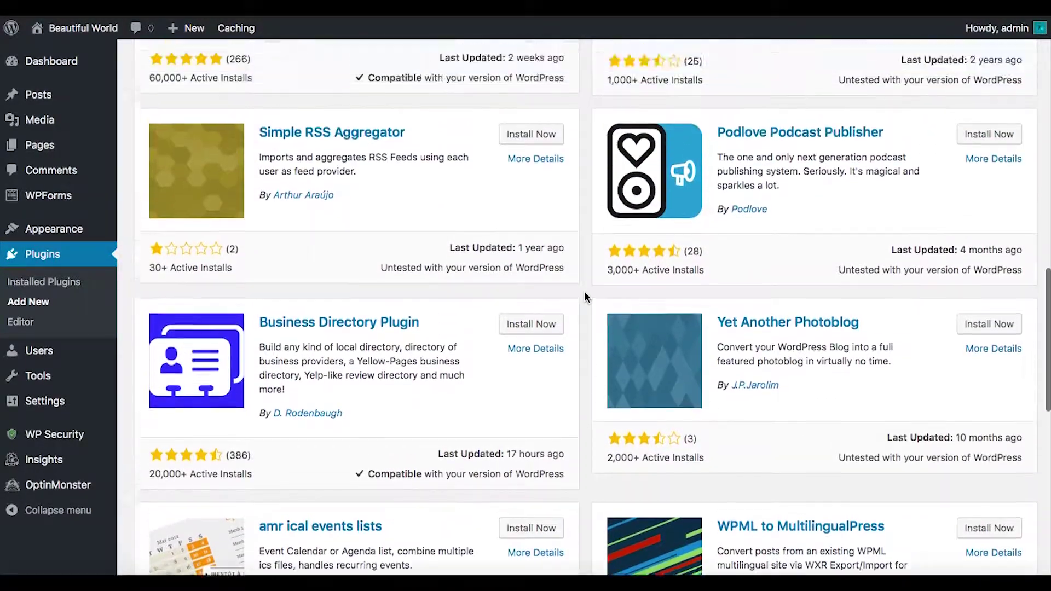
scroll(585, 297, "up", 4)
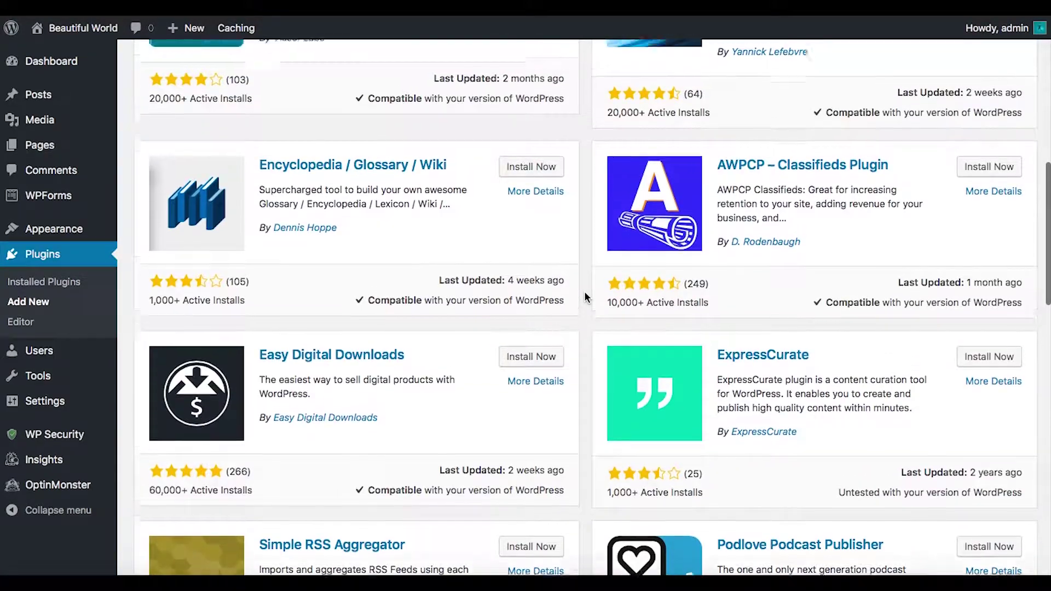
scroll(584, 298, "up", 6)
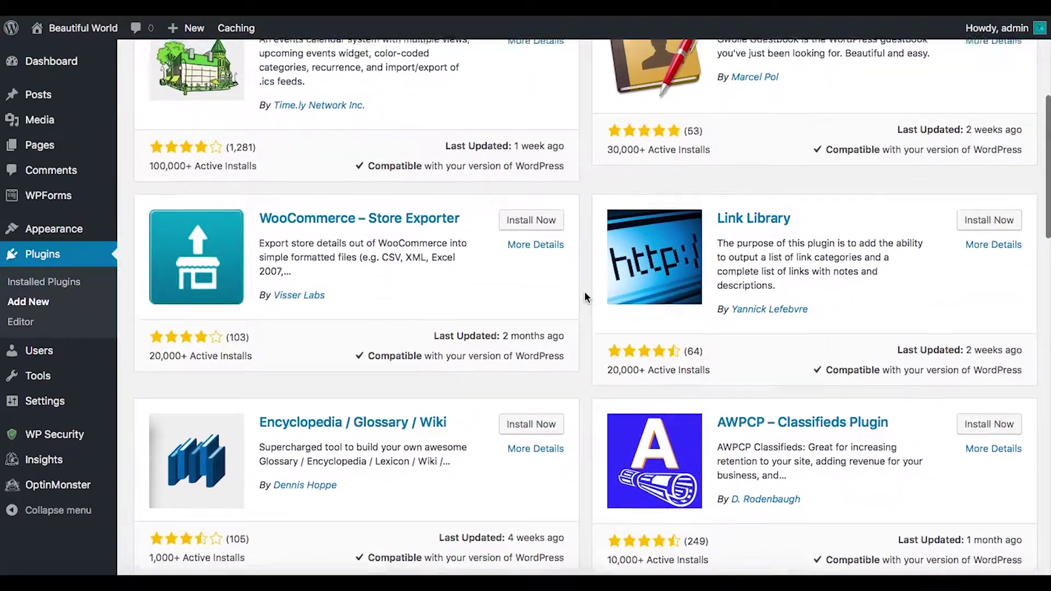
scroll(585, 296, "up", 1)
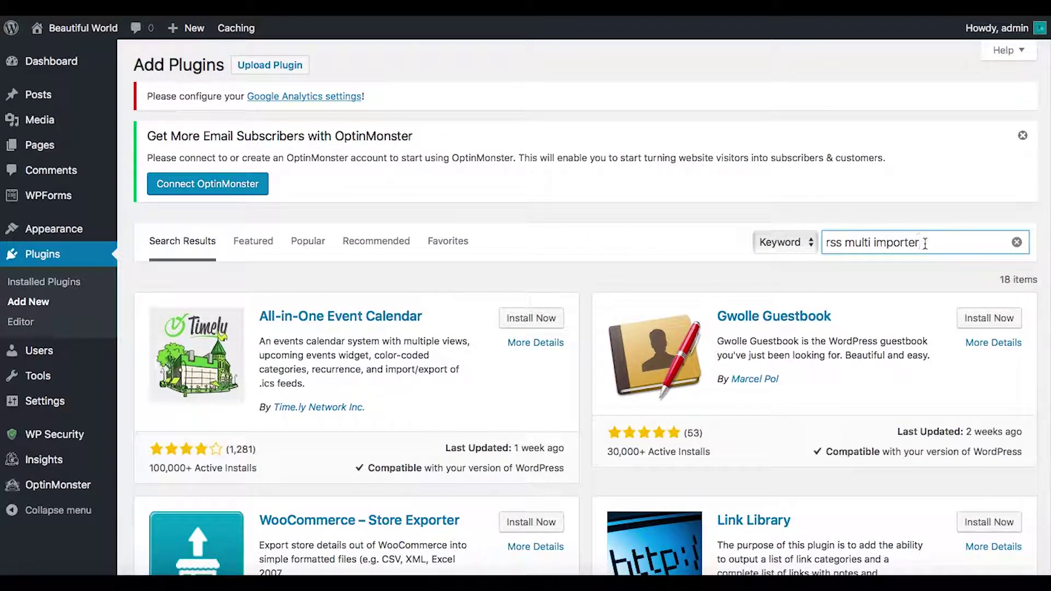
left_click_drag(927, 243, 814, 240)
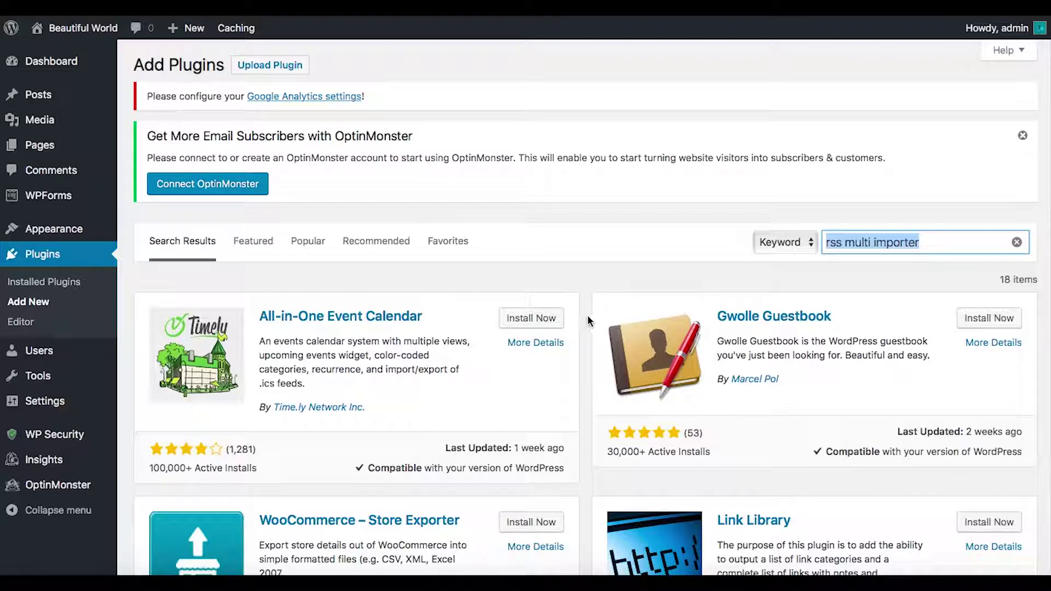
scroll(586, 314, "down", 1)
scroll(587, 314, "up", 1)
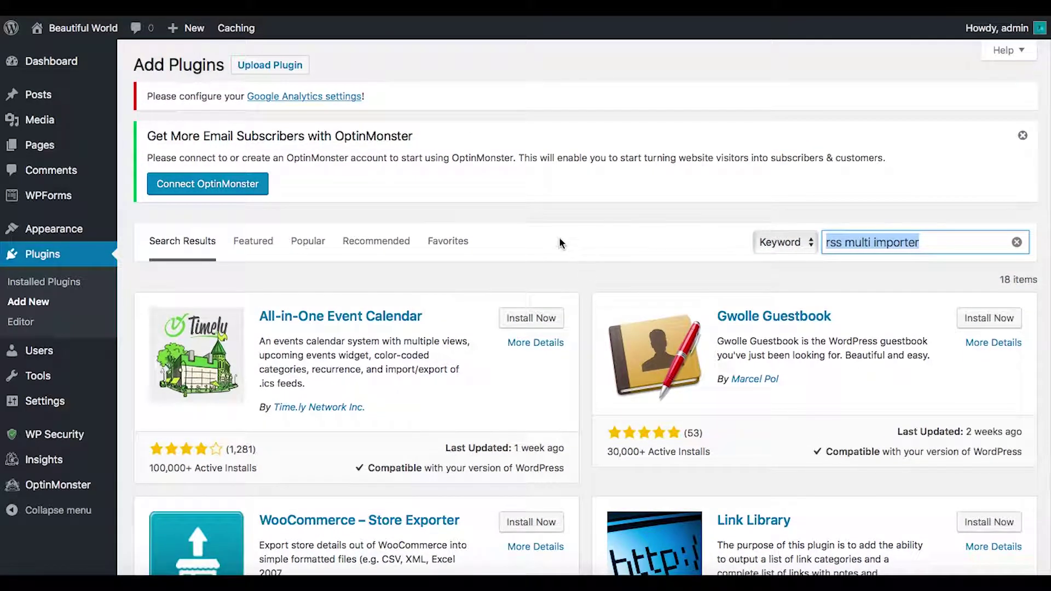
- View the plugin upload form and its file chooser, and cancel the file selection
left_click(274, 71)
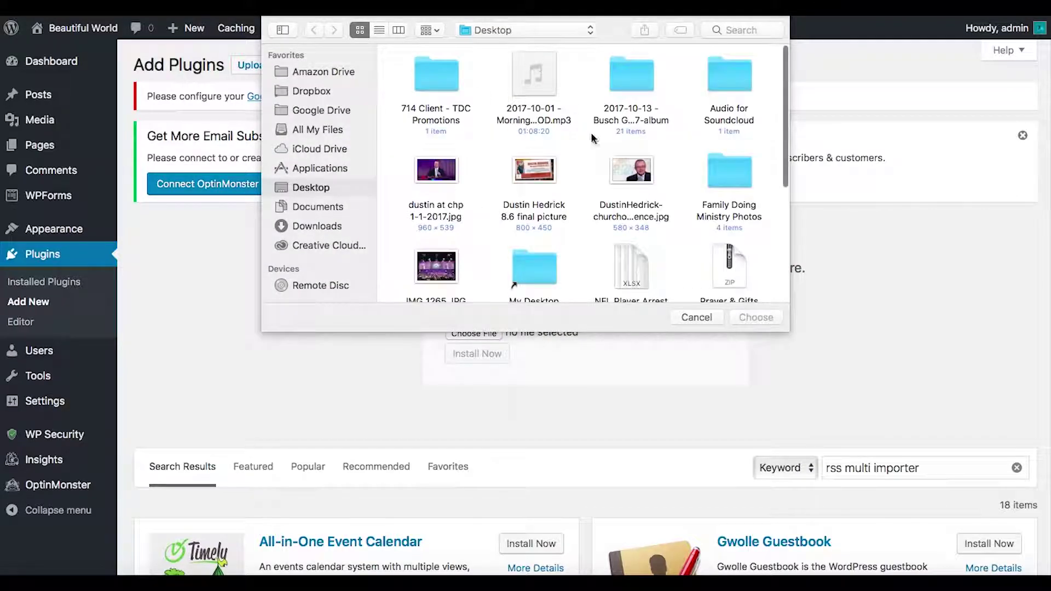
left_click(694, 316)
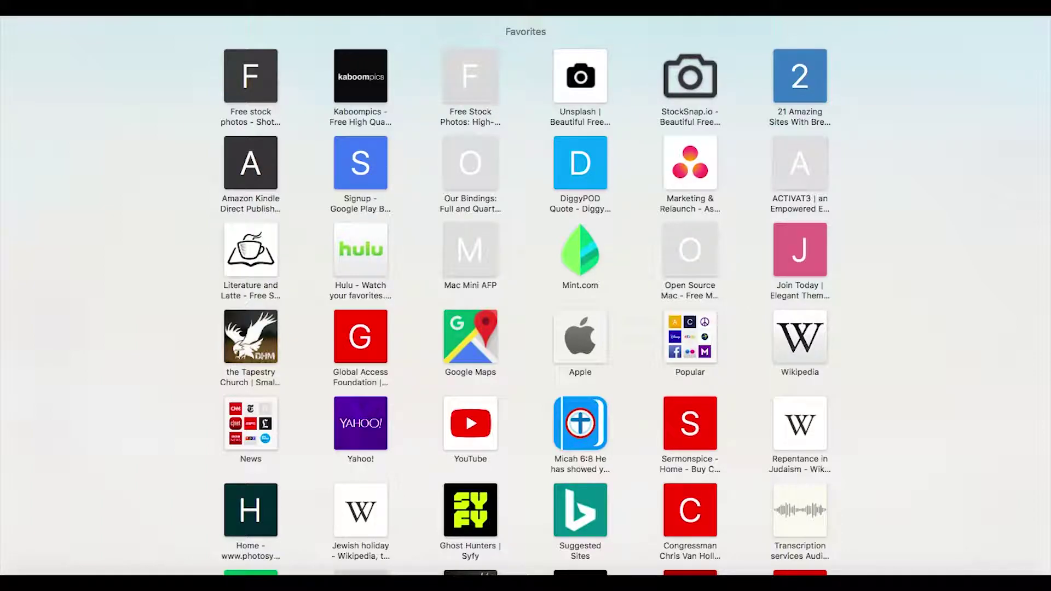
- Open the Elegant Themes website from the browser favorites and view its Members Area login form
left_click(799, 249)
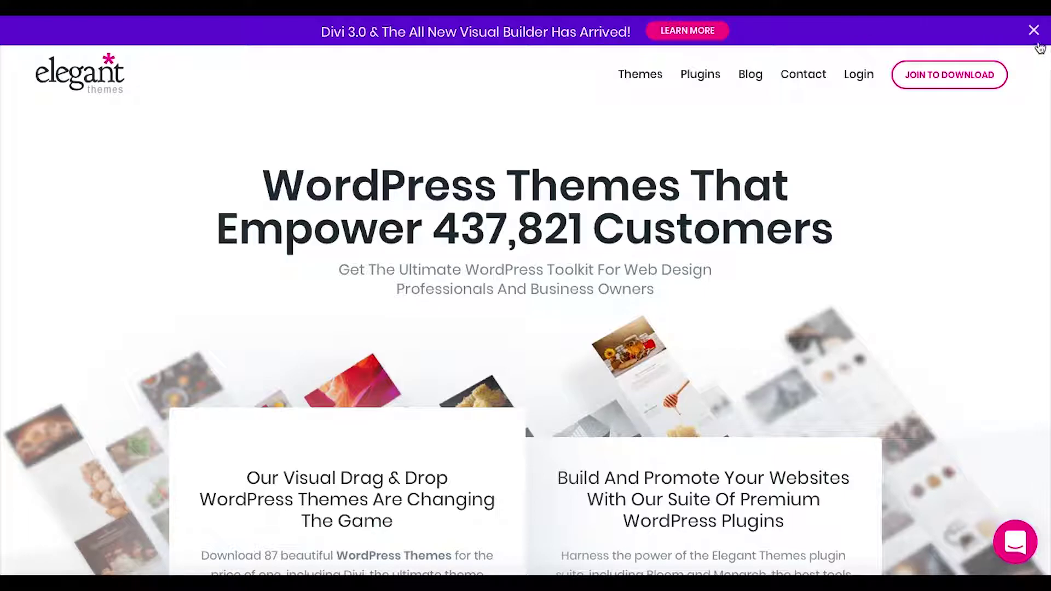
scroll(1010, 41, "down", 1)
left_click(863, 46)
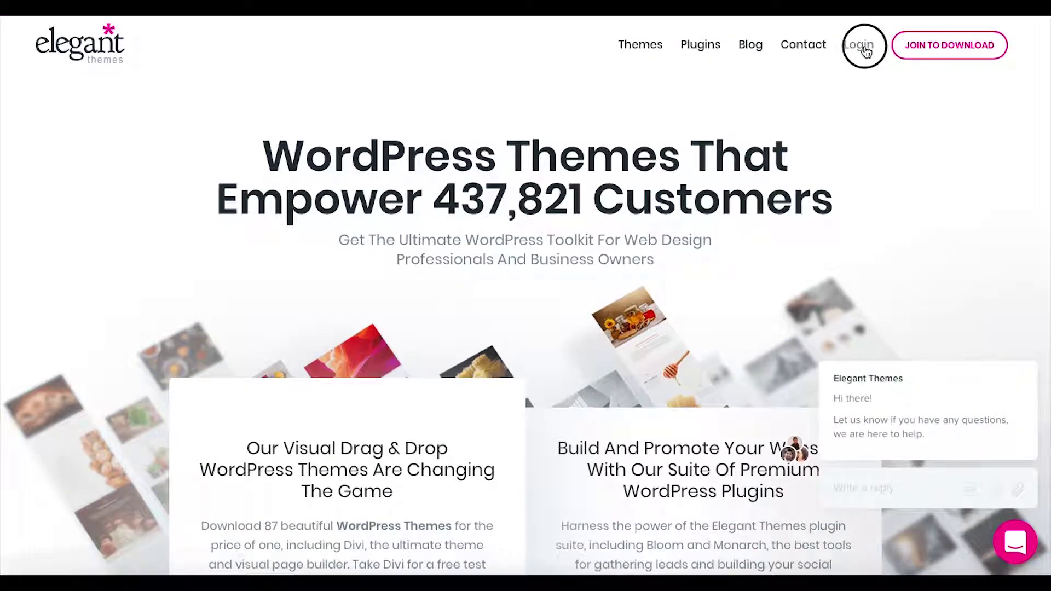
scroll(261, 391, "down", 1)
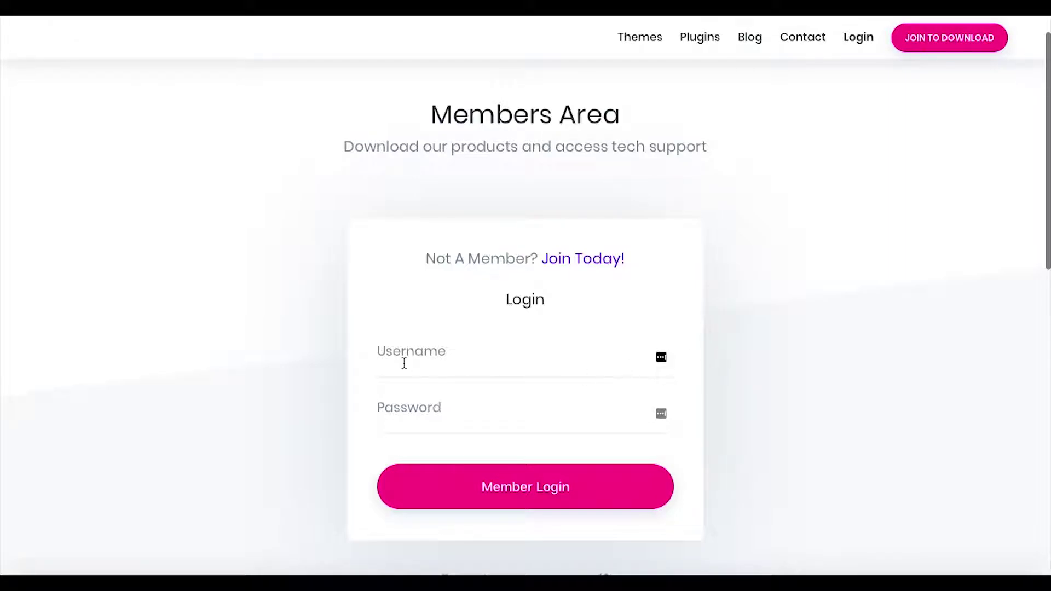
scroll(438, 347, "down", 1)
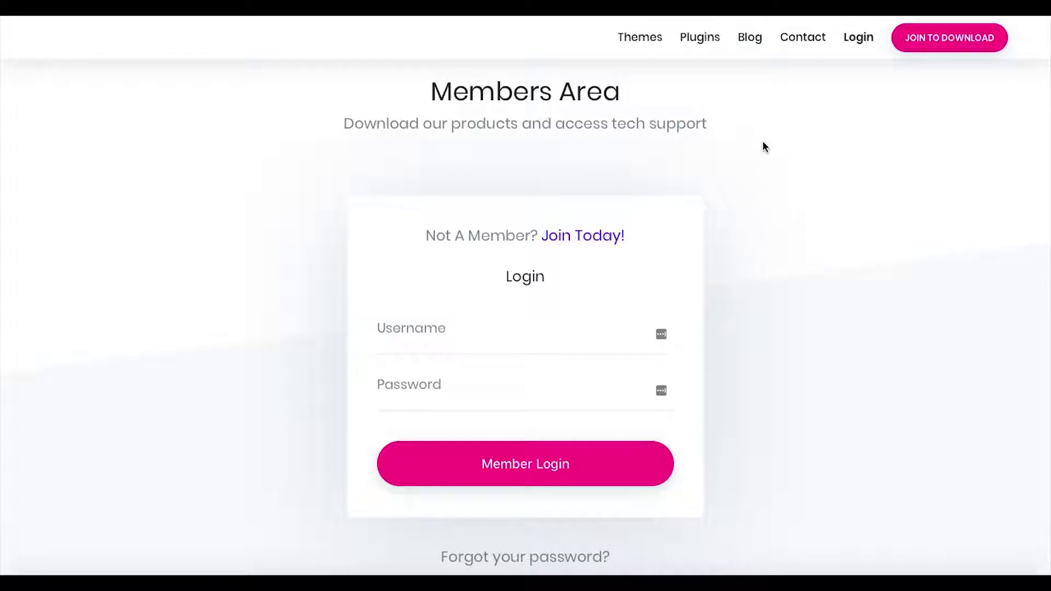
- Look through the Premium WordPress Plugins page on the Elegant Themes site, including Divi Builder, Bloom and Monarch, dismissing the special offer pop-up
left_click(703, 36)
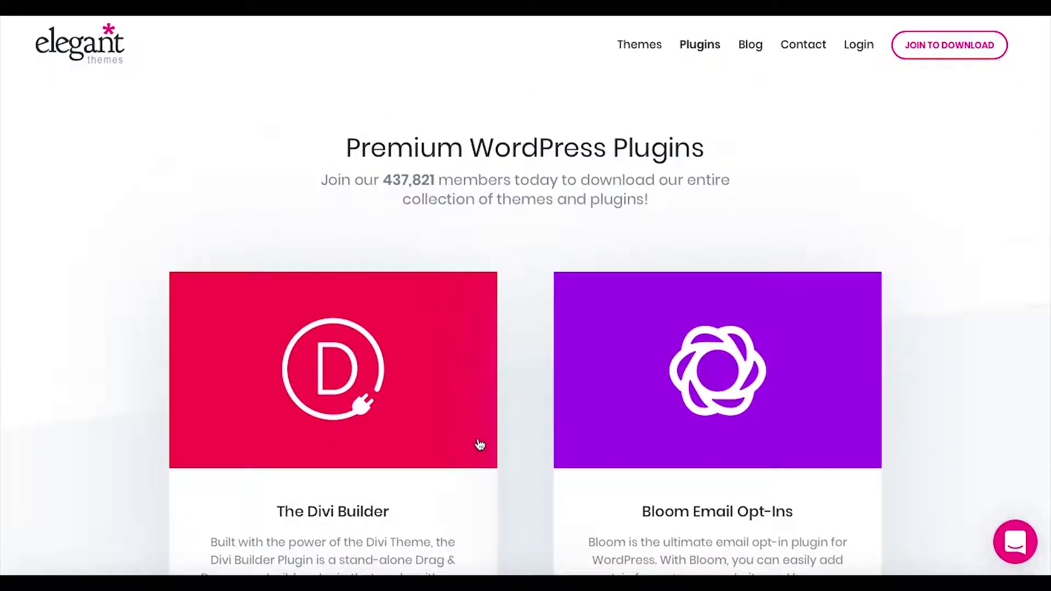
scroll(477, 442, "down", 8)
scroll(477, 442, "up", 6)
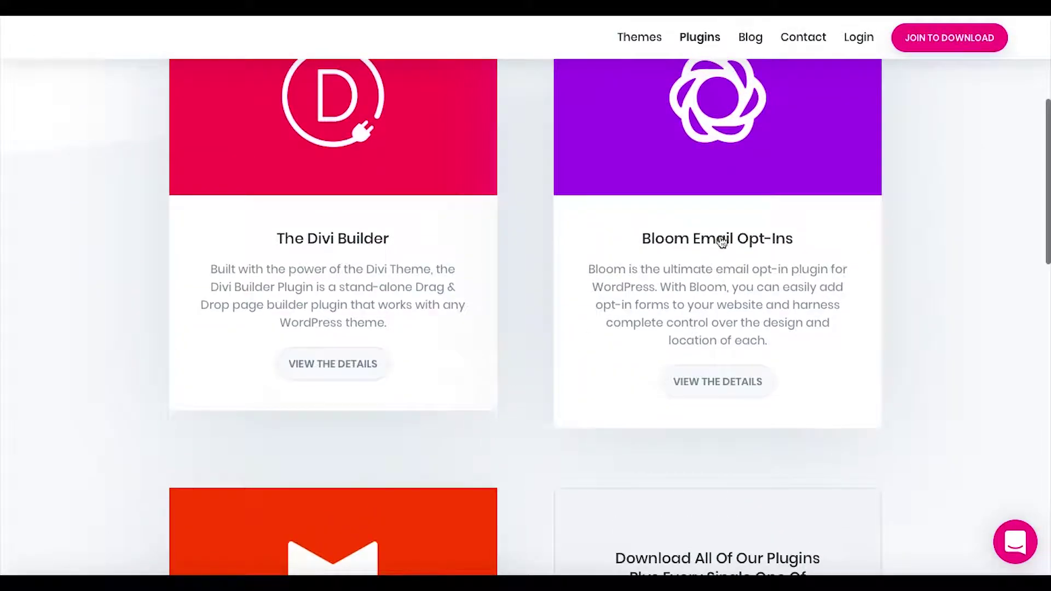
scroll(788, 264, "up", 1)
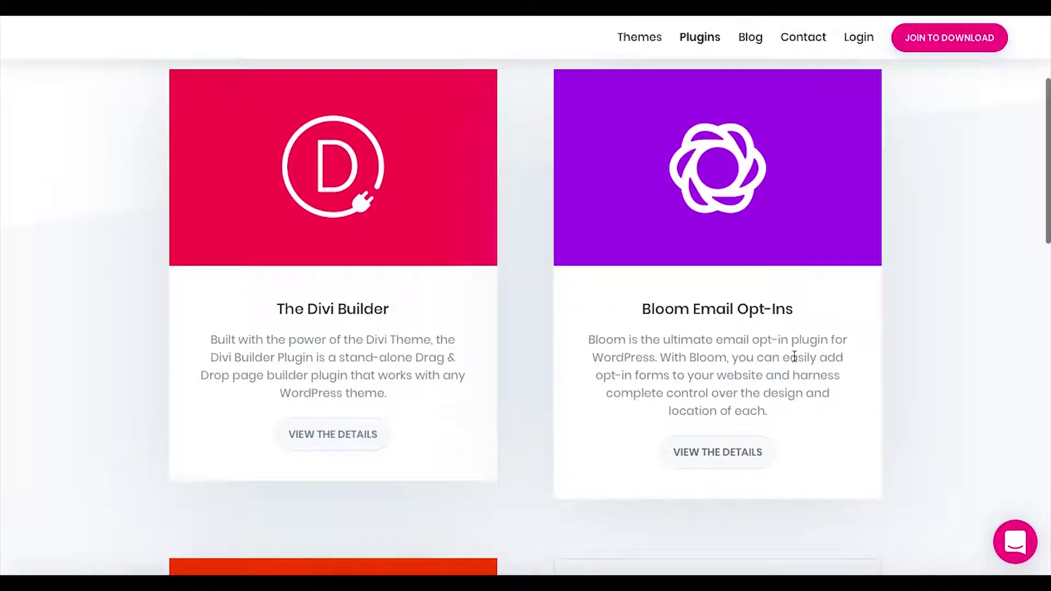
scroll(740, 329, "down", 6)
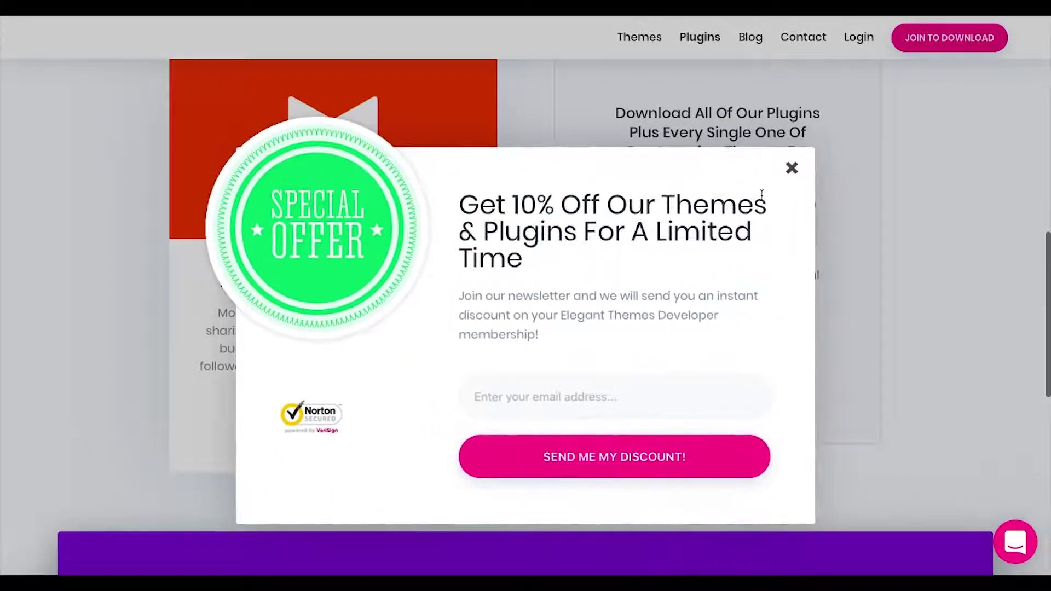
left_click(792, 170)
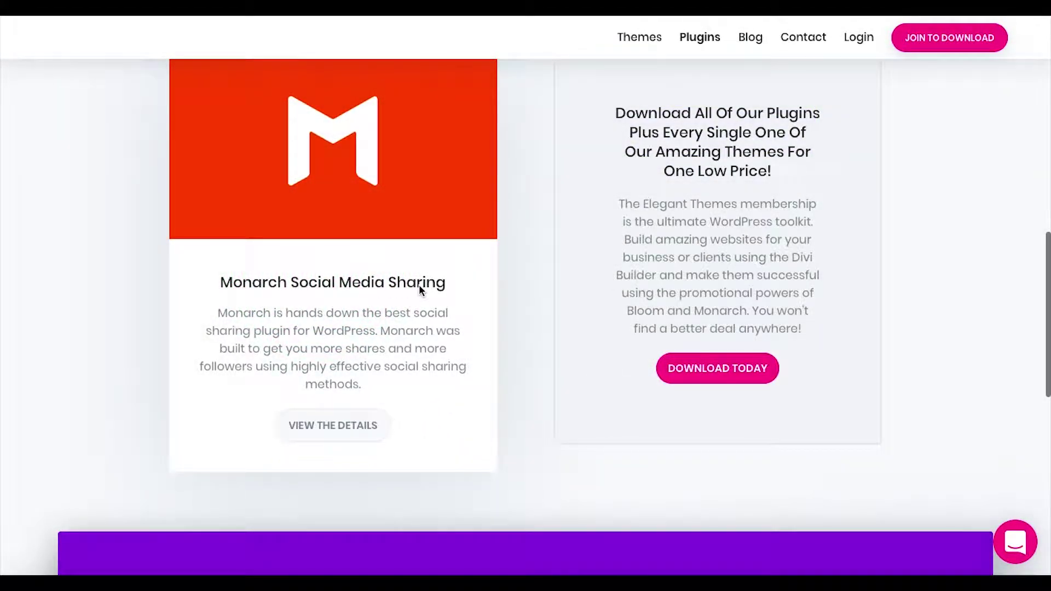
scroll(421, 289, "up", 10)
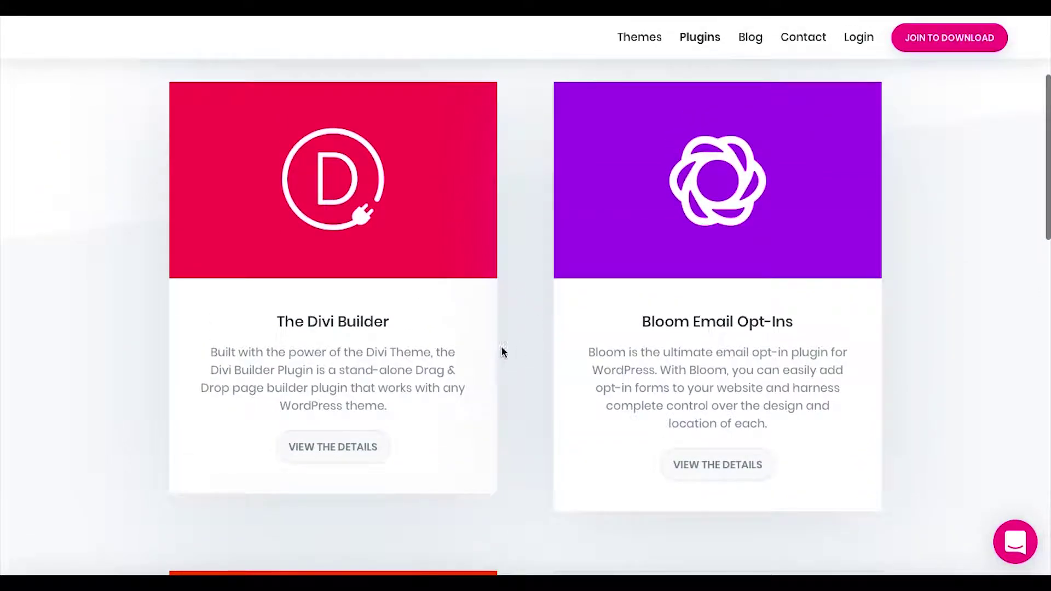
scroll(453, 295, "up", 4)
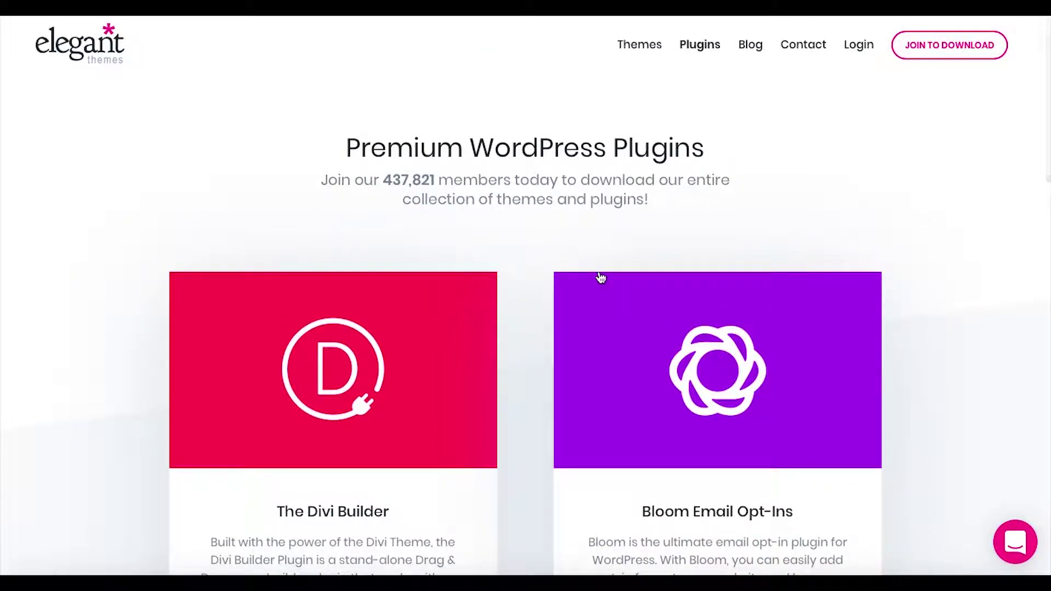
scroll(600, 278, "down", 2)
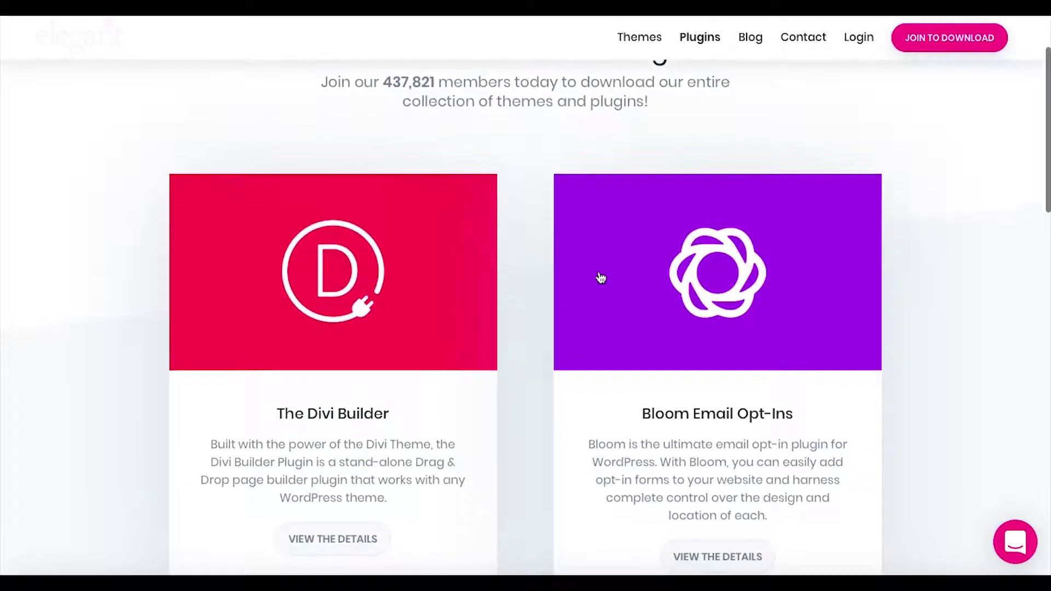
scroll(450, 203, "up", 2)
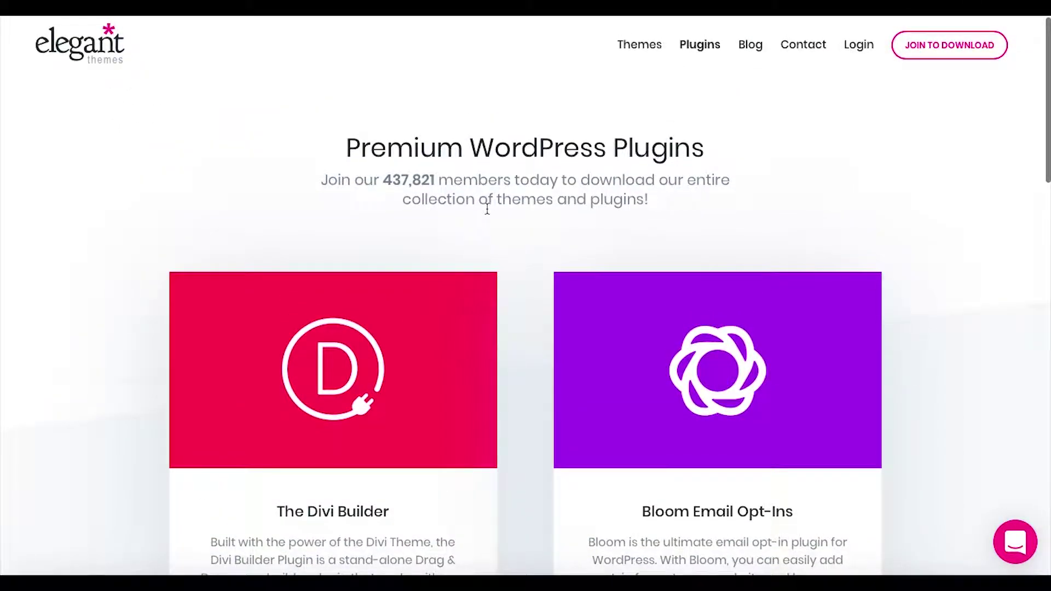
scroll(487, 208, "down", 6)
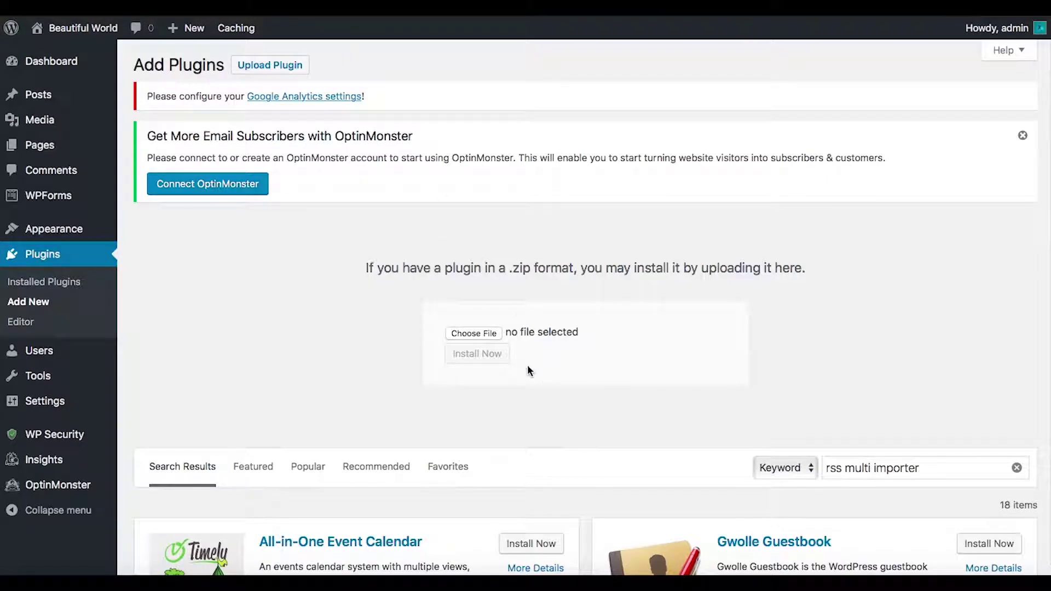
- Browse to the Downloads folder in the WordPress plugin upload's file chooser, and cancel the file selection
left_click(486, 335)
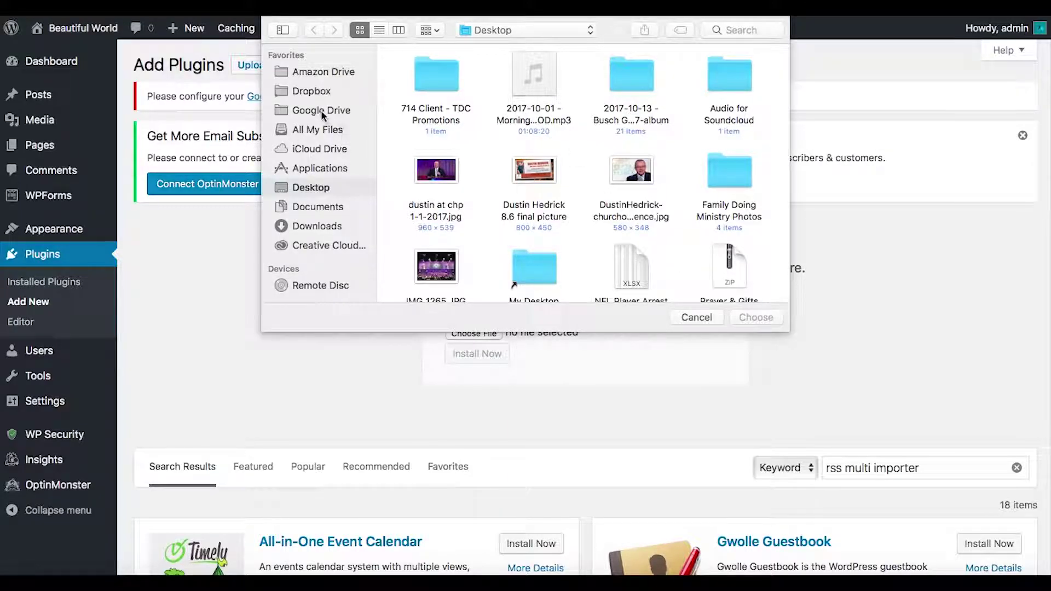
left_click(316, 227)
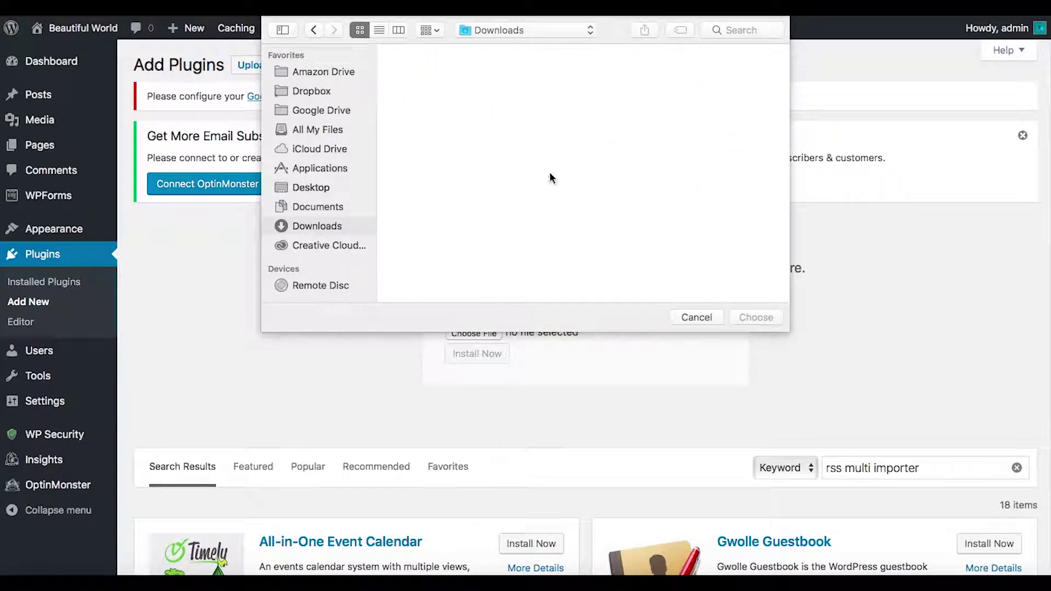
left_click(697, 318)
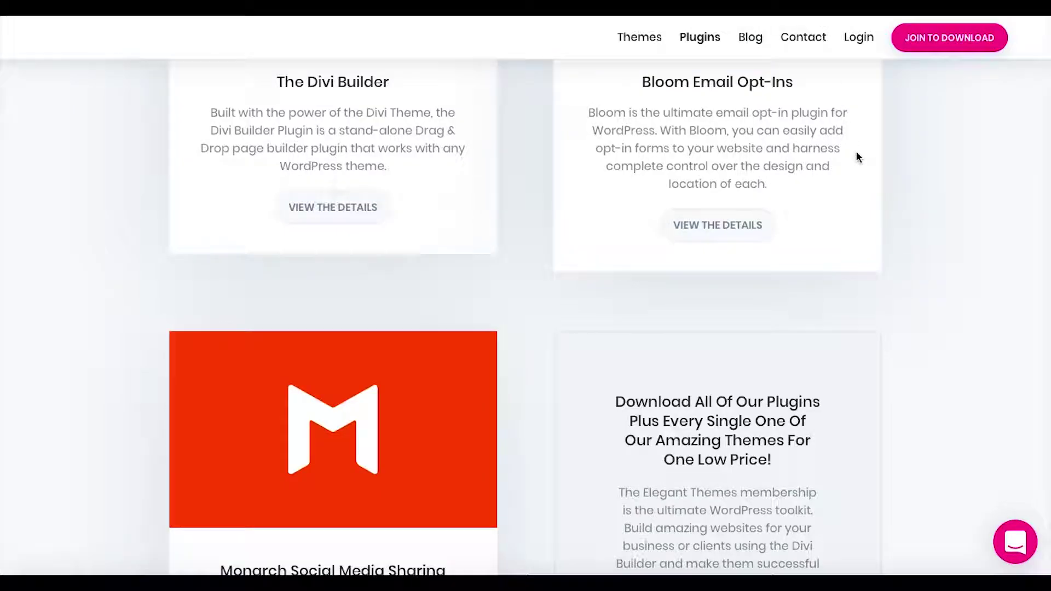
- Revisit the Elegant Themes member login form, and view the WordPress plugin upload's file chooser again before cancelling it
scroll(856, 145, "up", 5)
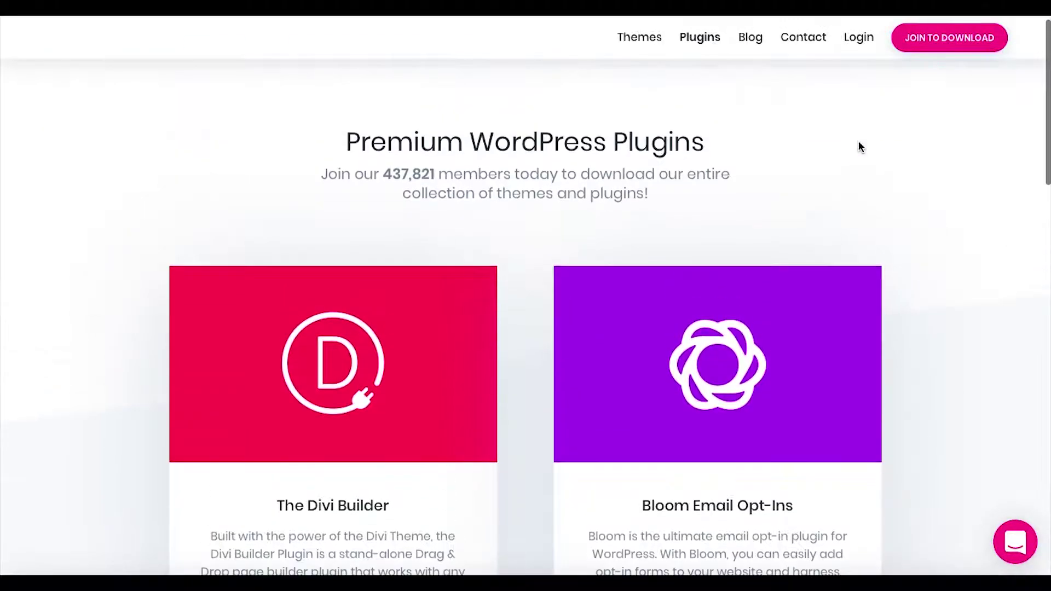
left_click(856, 38)
scroll(745, 309, "down", 1)
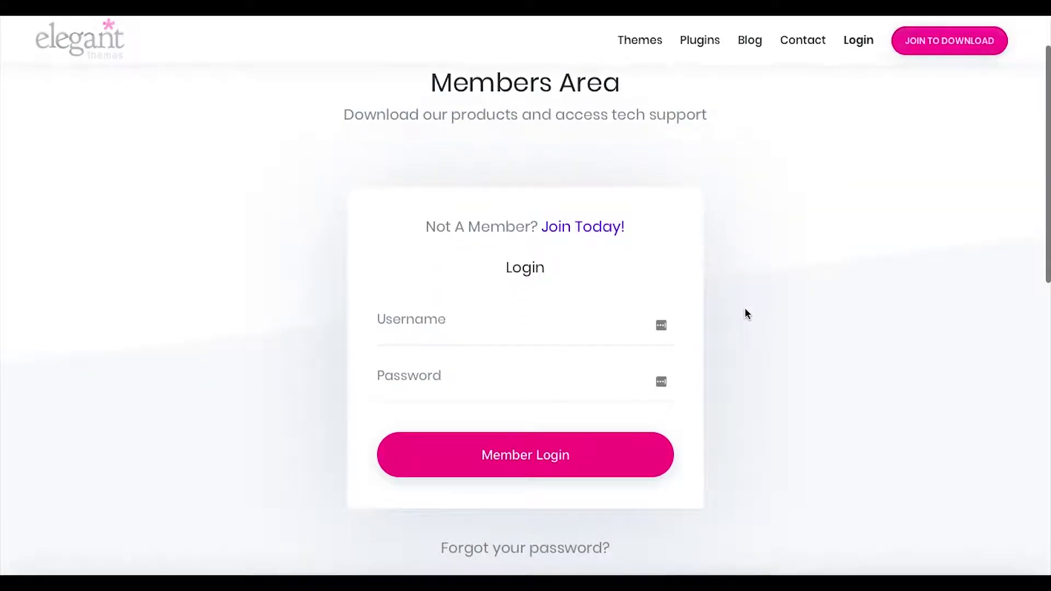
left_click(660, 326)
left_click(662, 328)
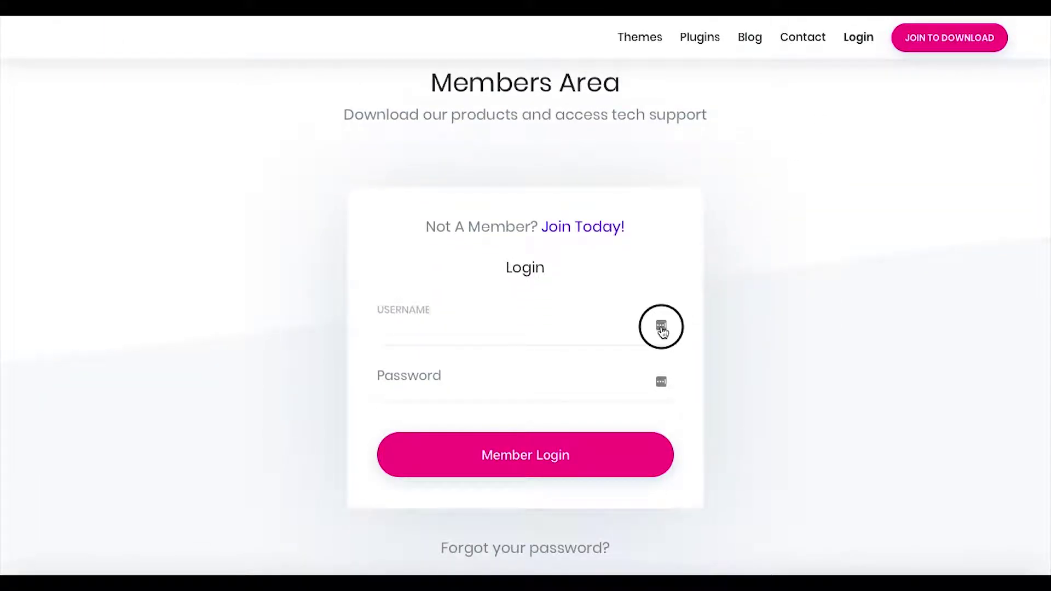
left_click(794, 224)
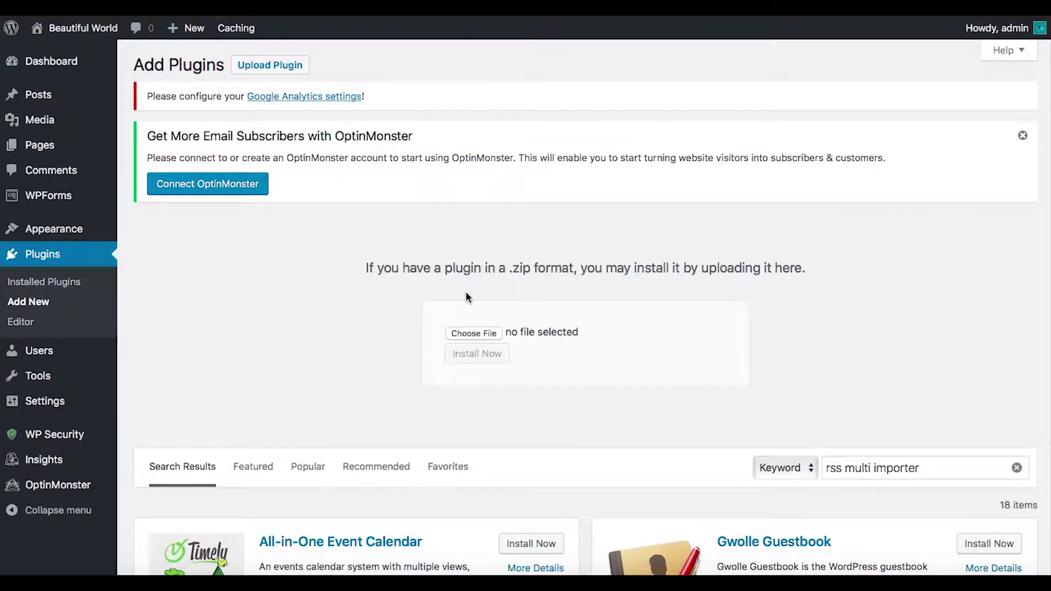
left_click(470, 333)
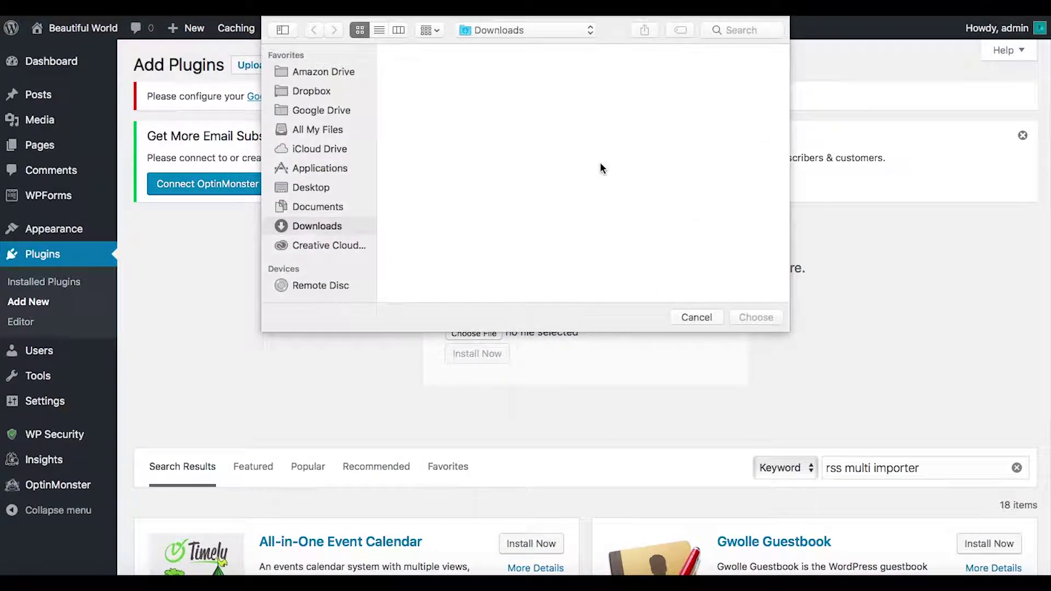
key("Escape")
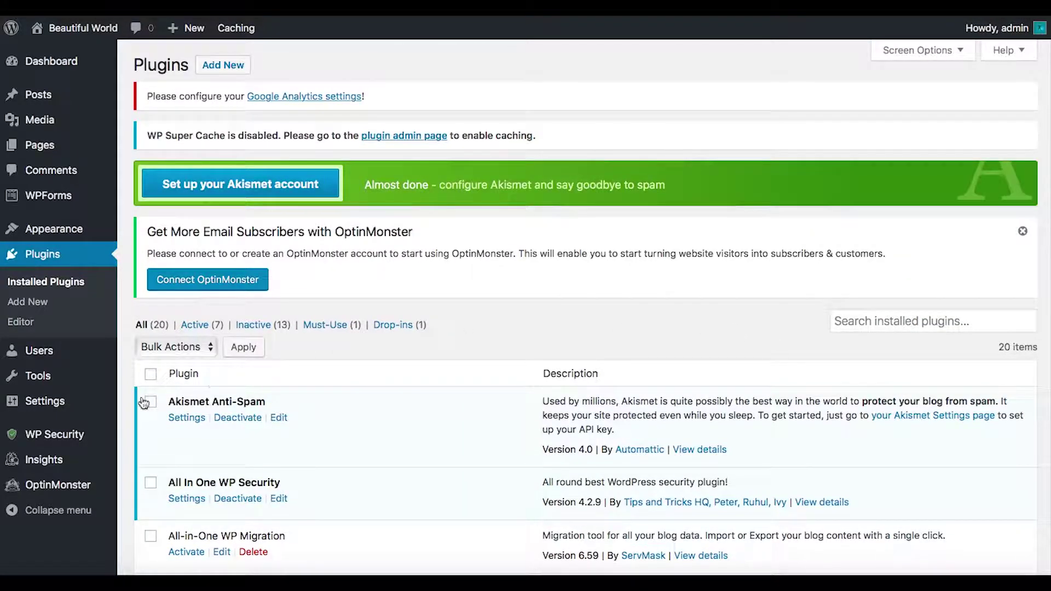
- Activate the CMS Tree Page View and Crafty Social Buttons plugins in the installed plugins list
scroll(129, 412, "down", 10)
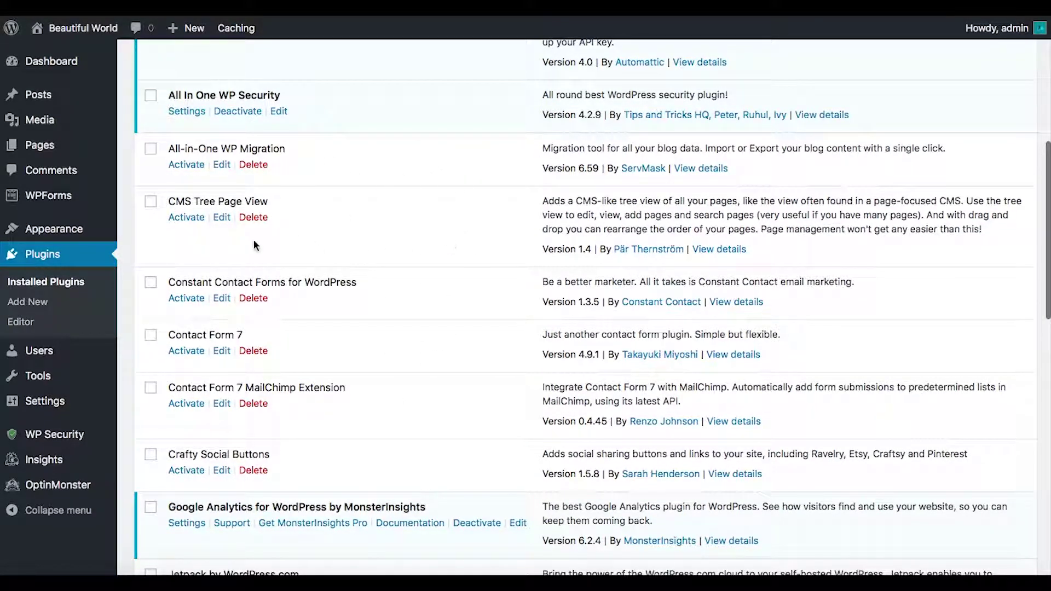
left_click(185, 218)
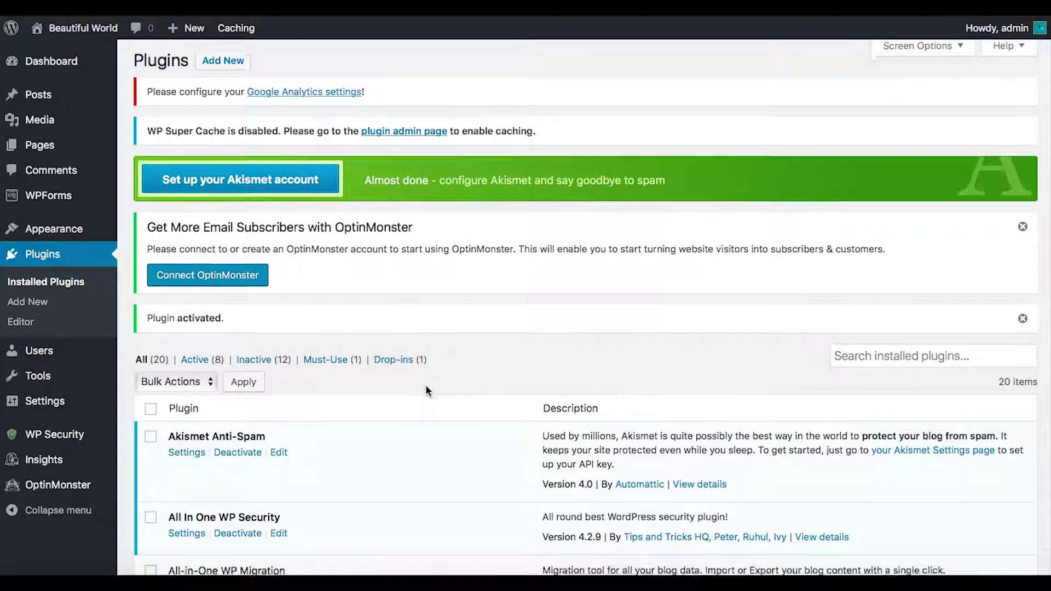
scroll(426, 388, "down", 6)
scroll(406, 275, "down", 5)
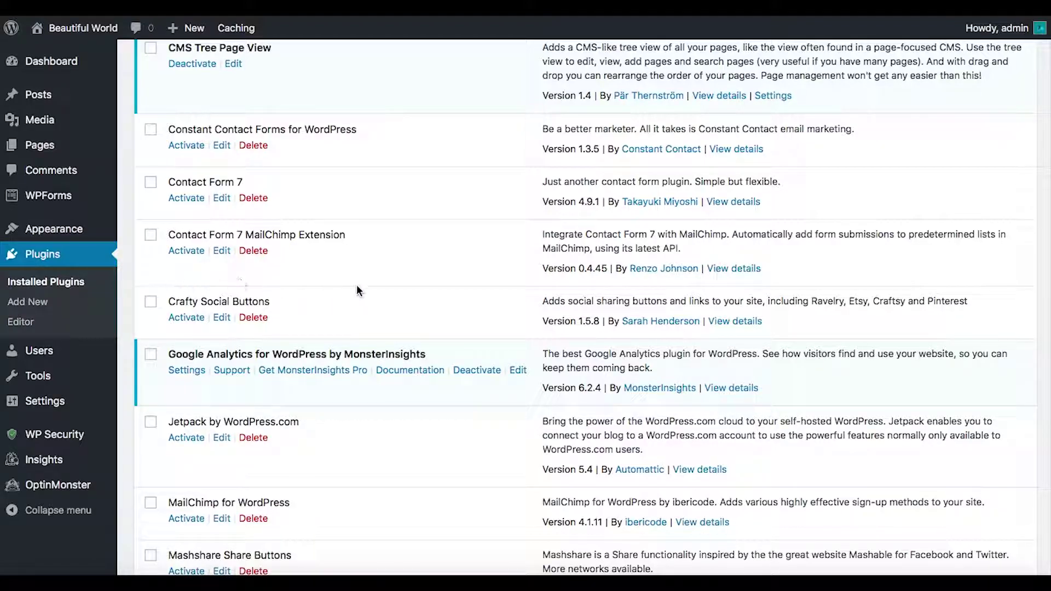
scroll(312, 228, "down", 2)
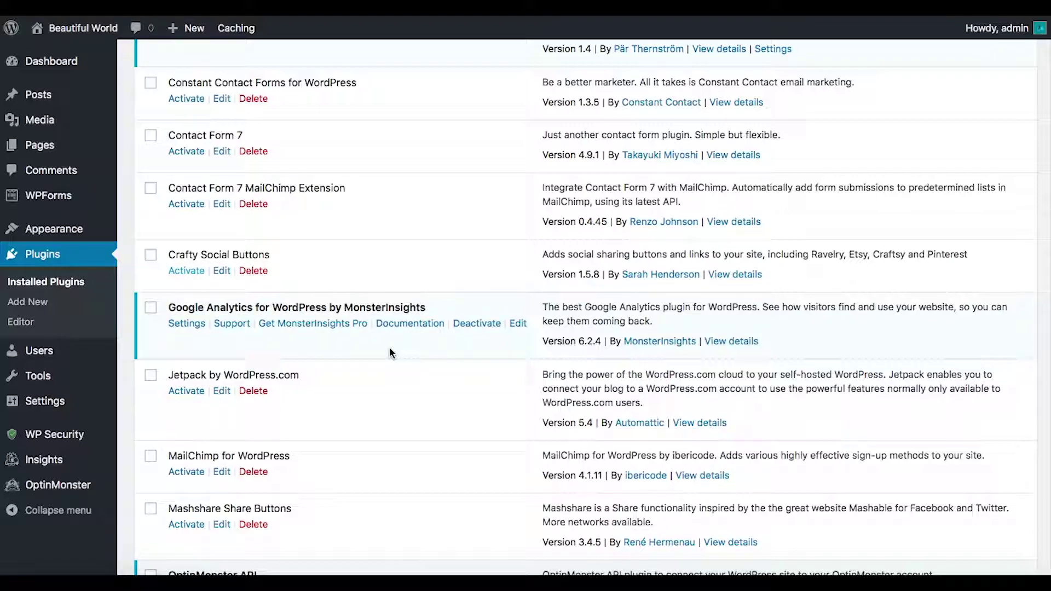
- Activate the Jetpack by WordPress.com plugin and close its prompt to connect to WordPress.com
scroll(389, 347, "down", 10)
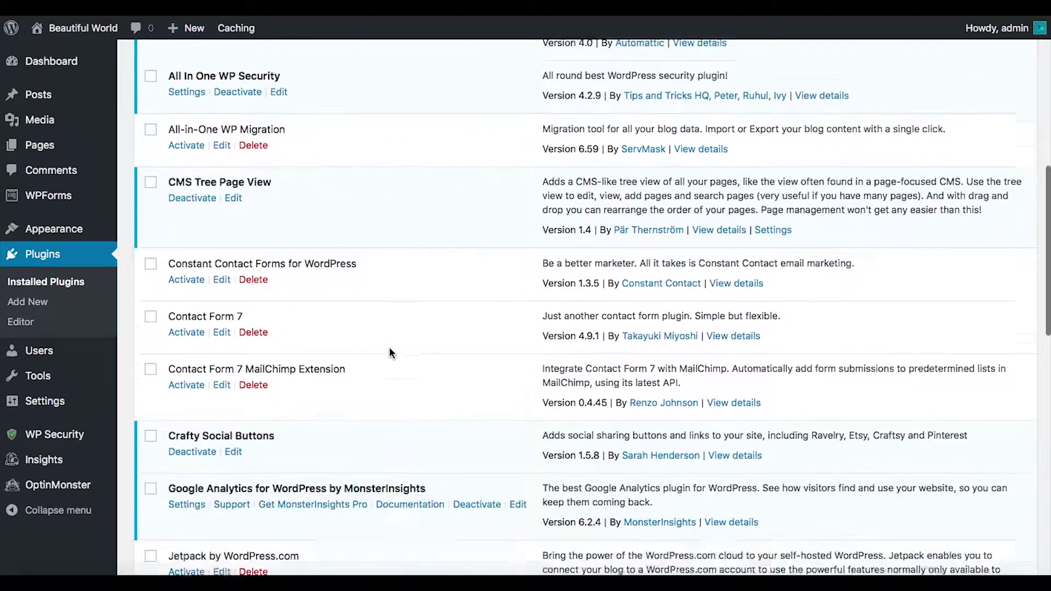
scroll(389, 348, "up", 2)
scroll(389, 348, "down", 3)
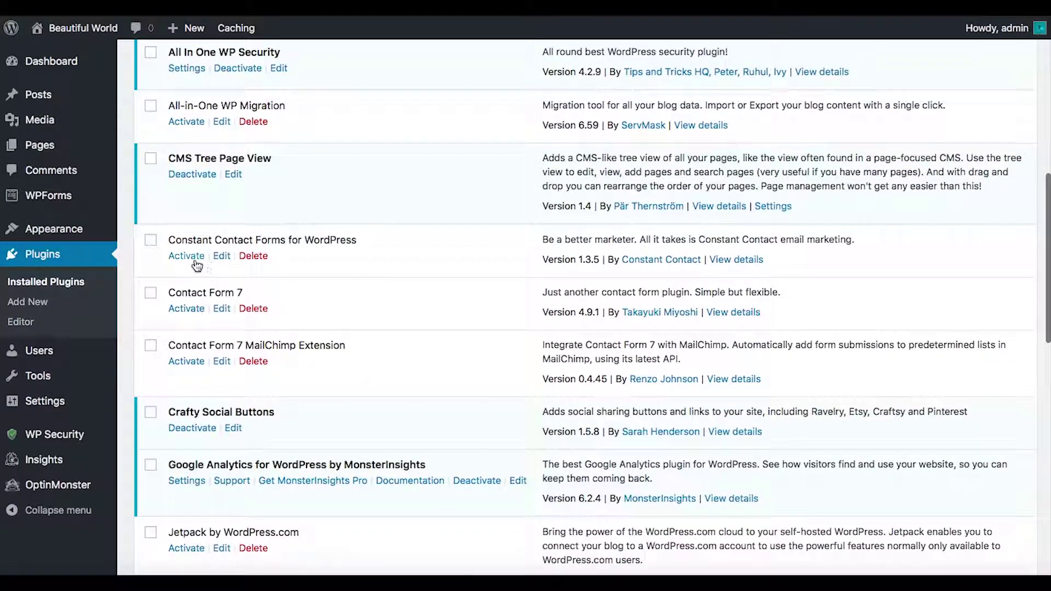
scroll(328, 465, "down", 6)
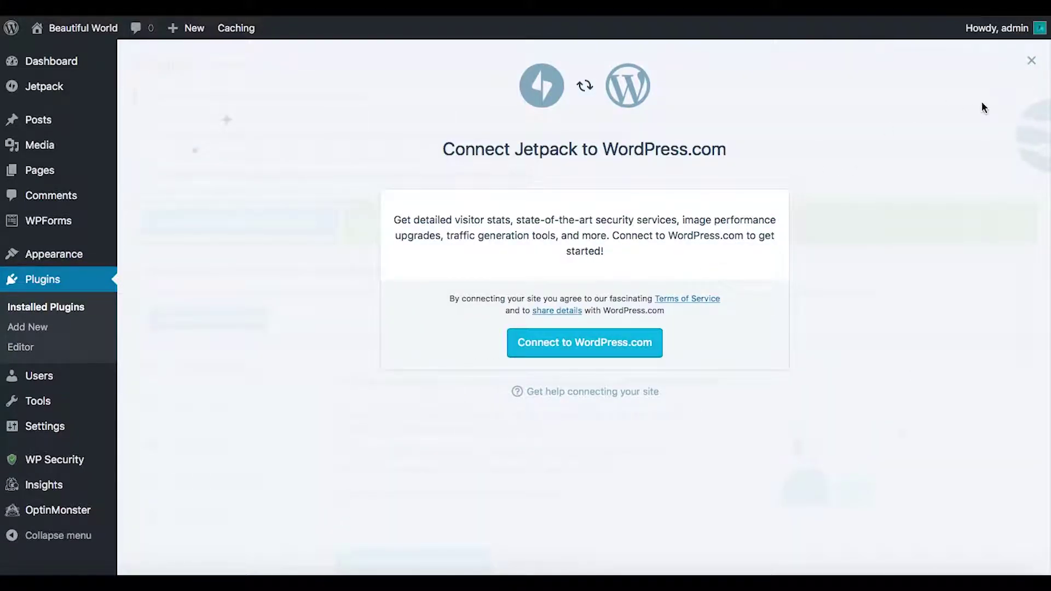
left_click(1031, 60)
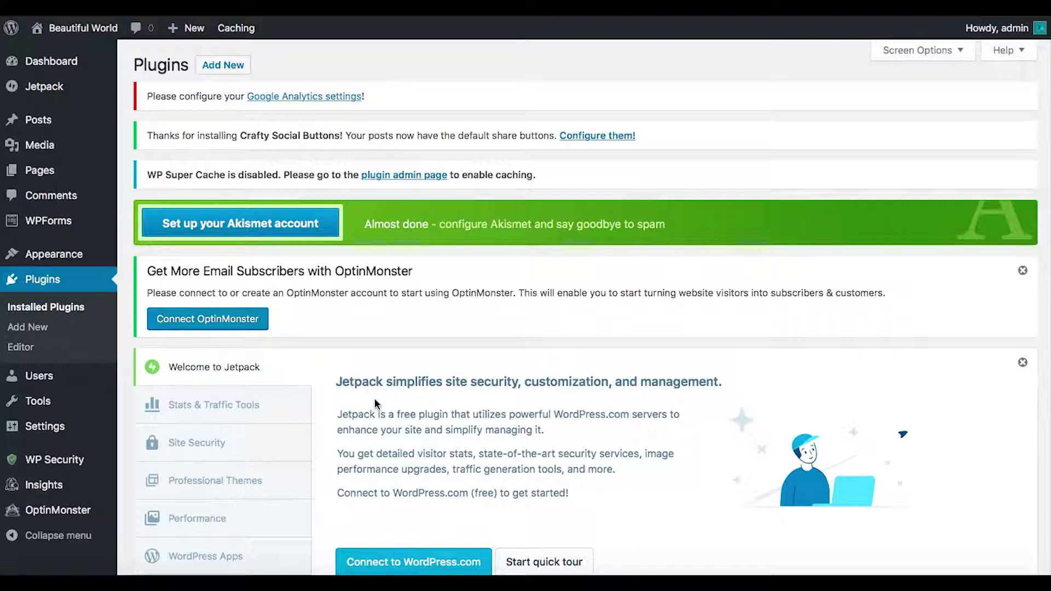
- Activate the Quick Page/Post Redirect Plugin and Yoast SEO in the installed plugins list
scroll(374, 404, "down", 5)
scroll(392, 386, "up", 1)
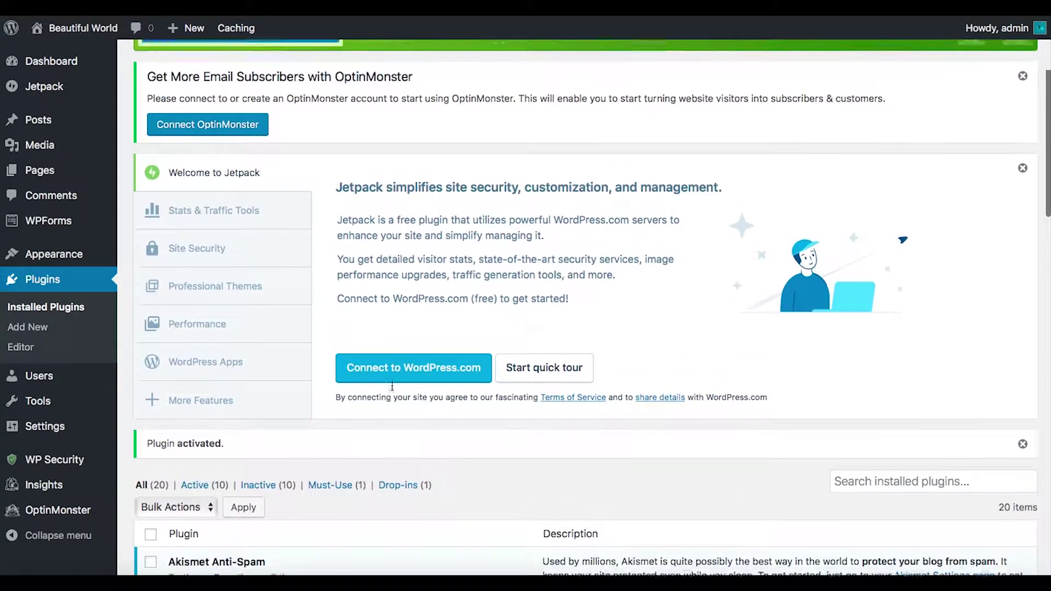
scroll(391, 387, "up", 3)
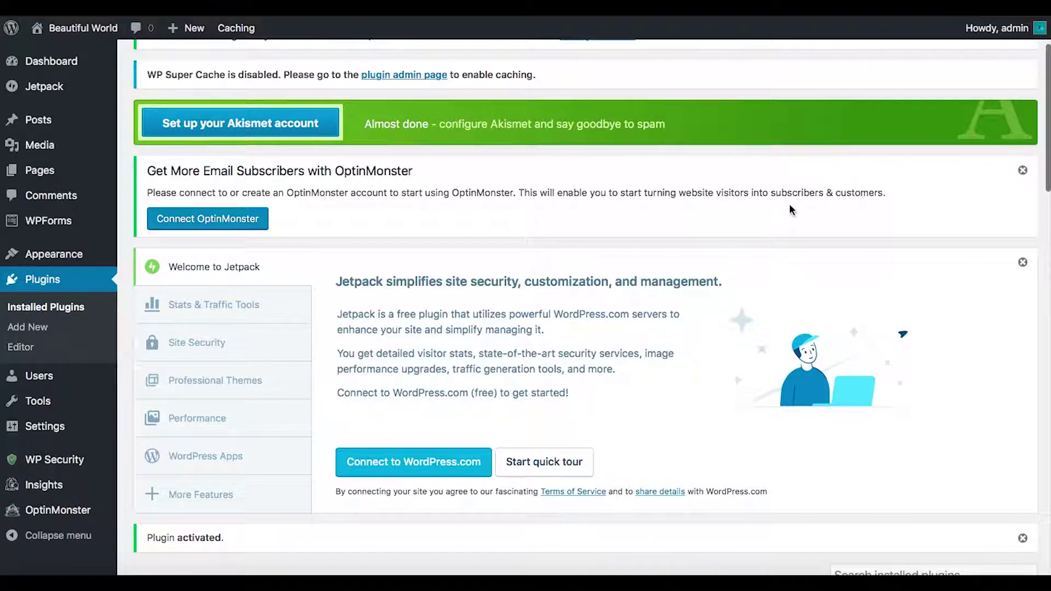
scroll(616, 335, "down", 3)
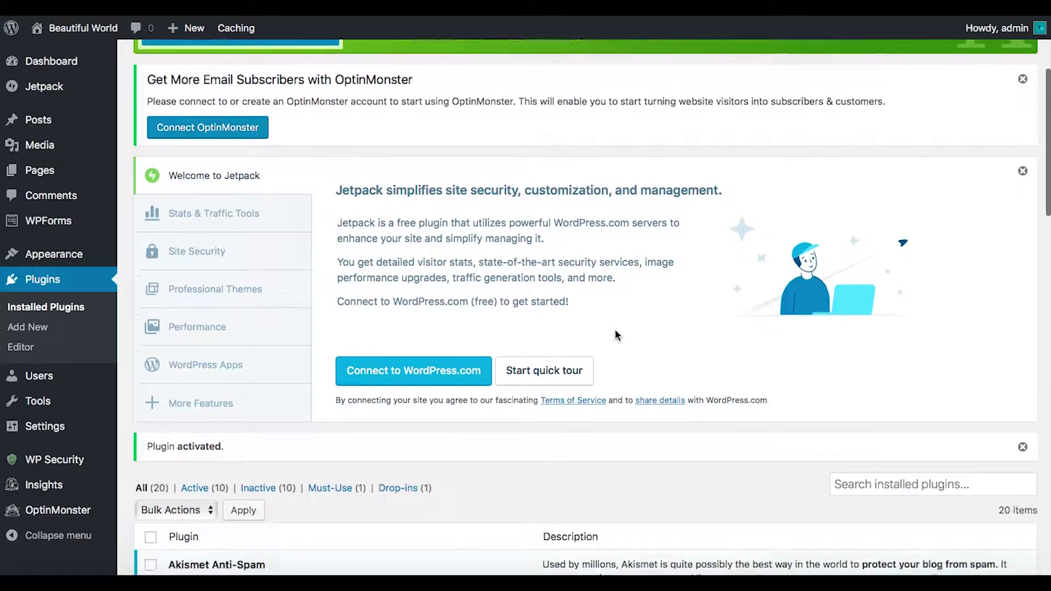
scroll(616, 335, "down", 15)
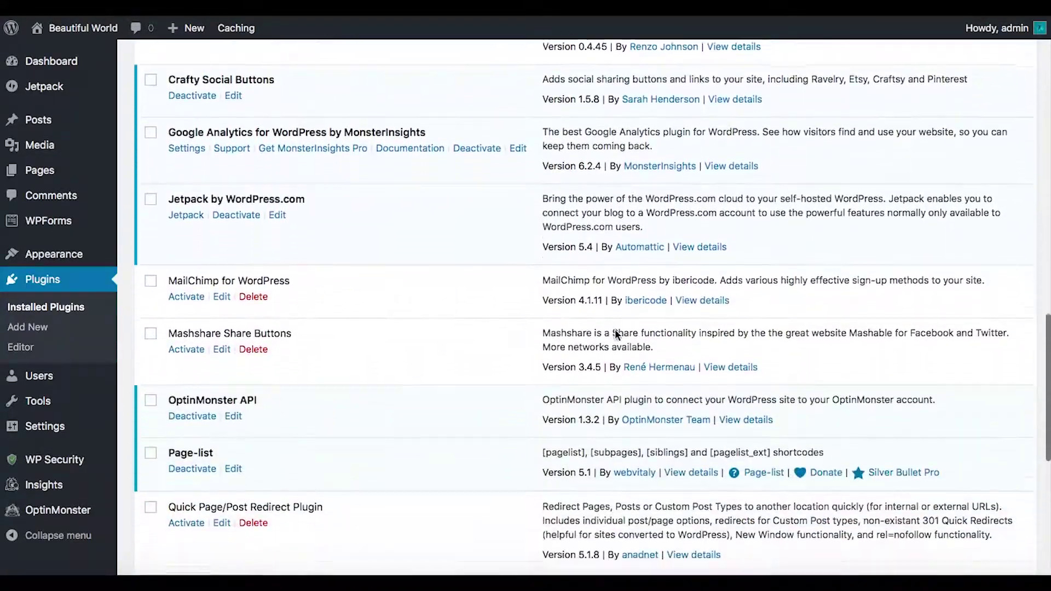
scroll(615, 333, "down", 7)
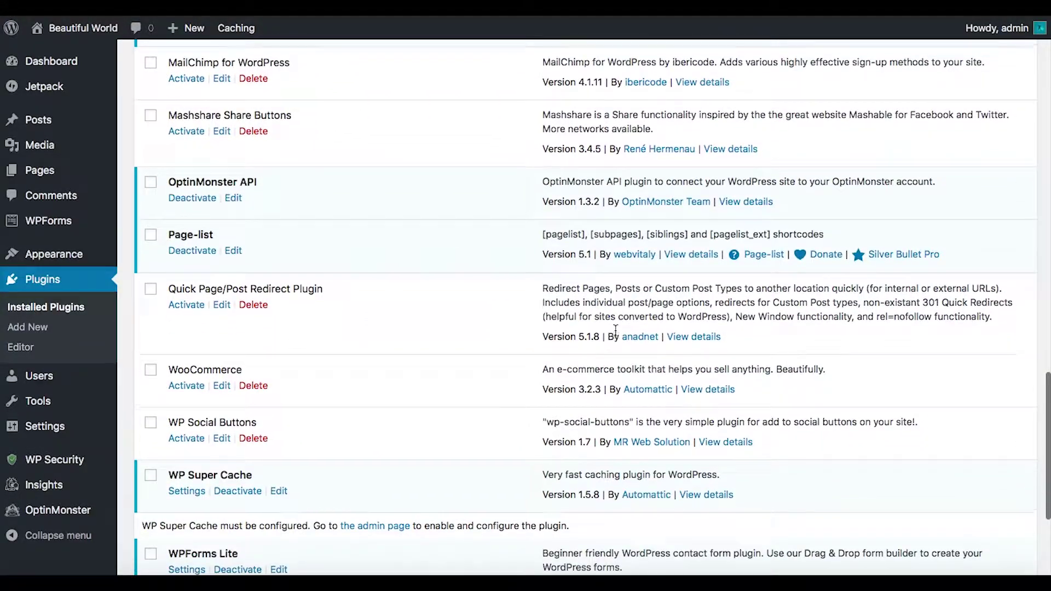
scroll(615, 331, "up", 3)
scroll(442, 409, "down", 6)
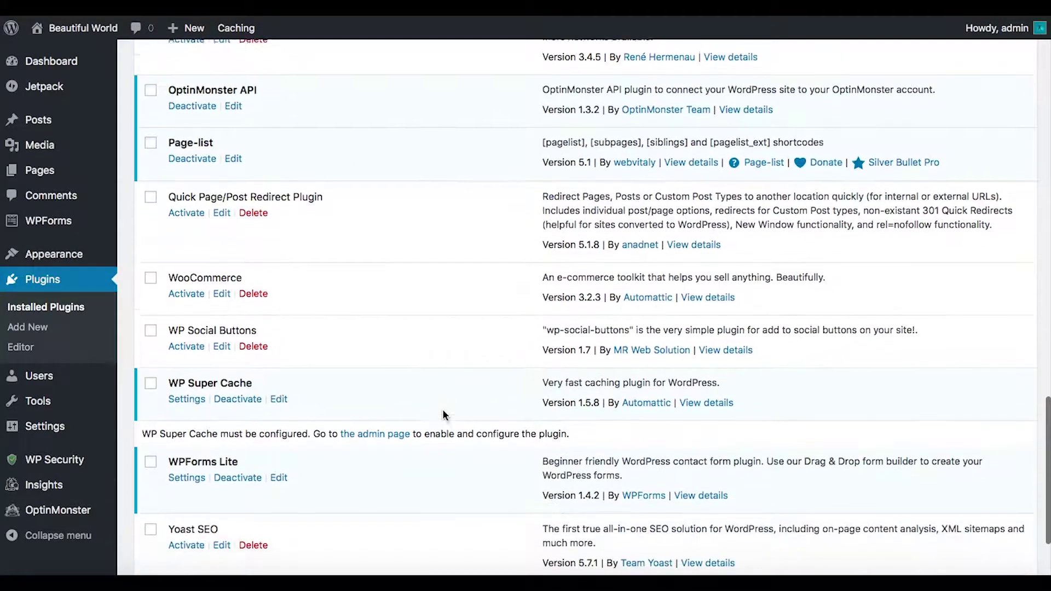
scroll(464, 407, "down", 4)
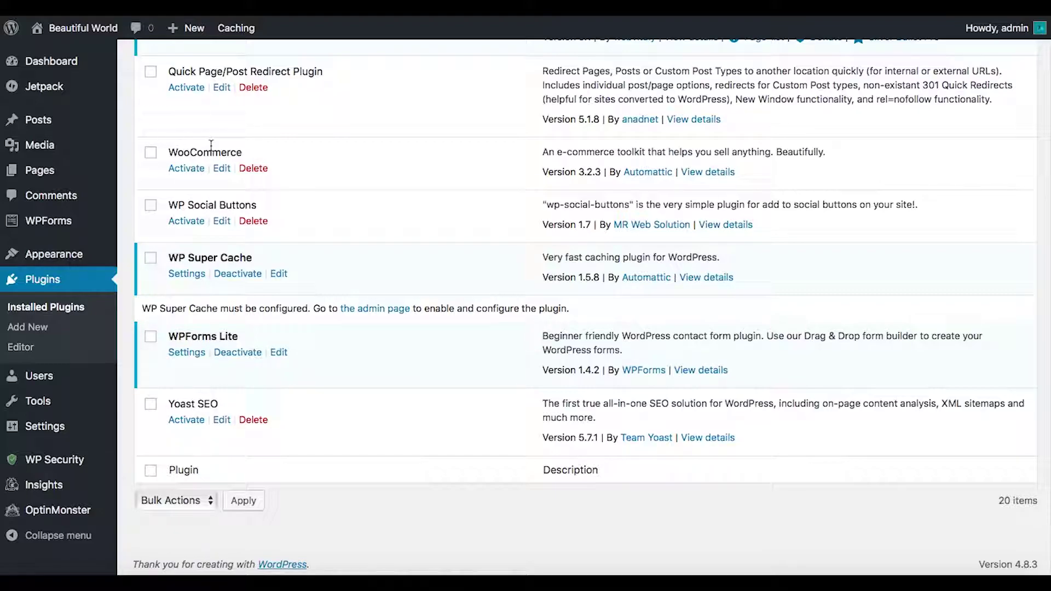
left_click(188, 89)
scroll(500, 374, "down", 20)
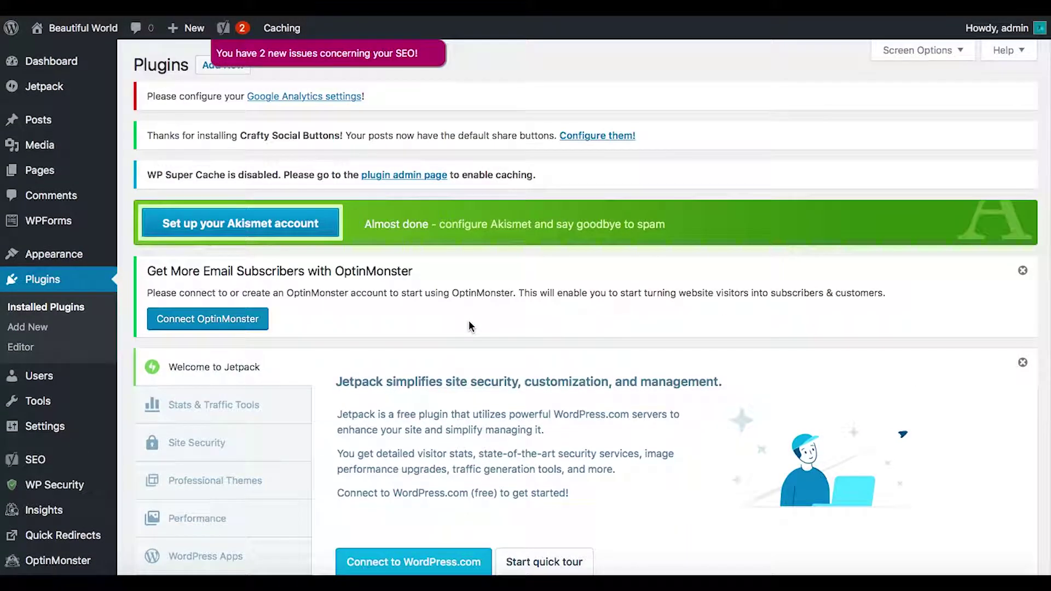
- Review the full installed plugins list and its setup notices to check which plugins are active or inactive
scroll(570, 341, "down", 8)
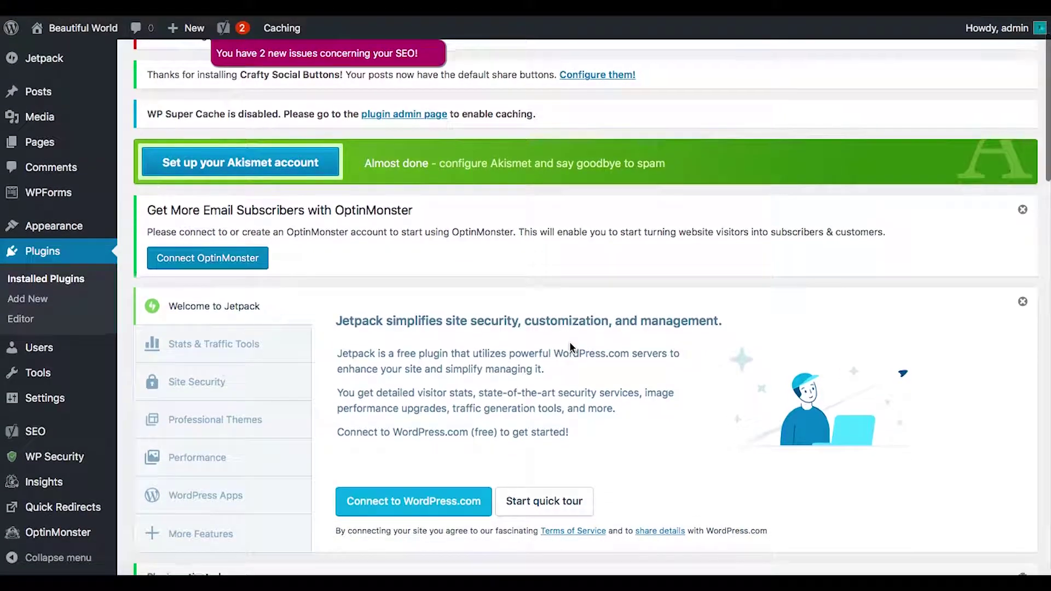
scroll(569, 341, "down", 10)
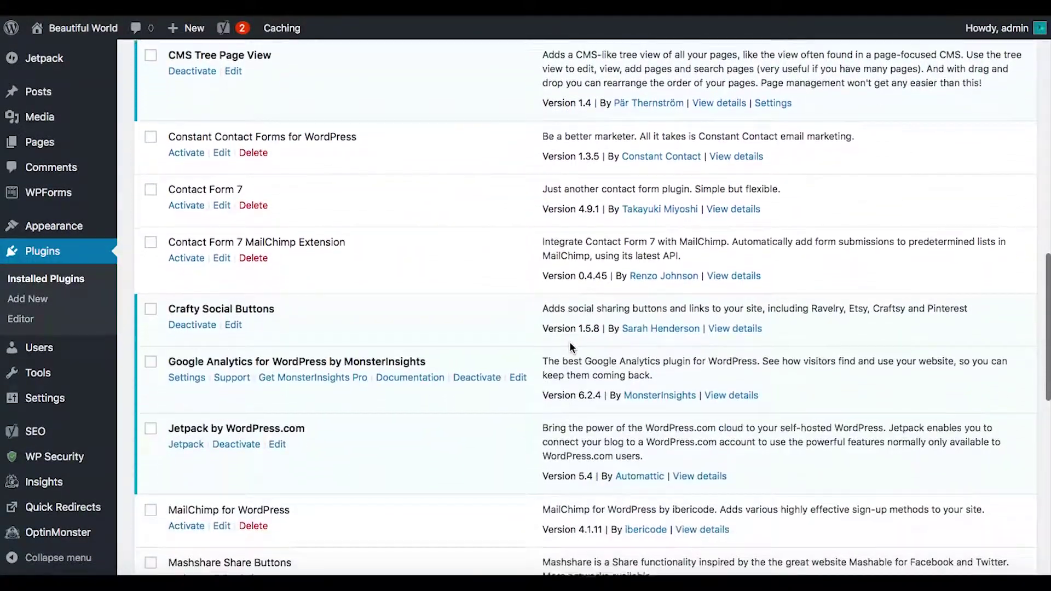
scroll(569, 341, "down", 9)
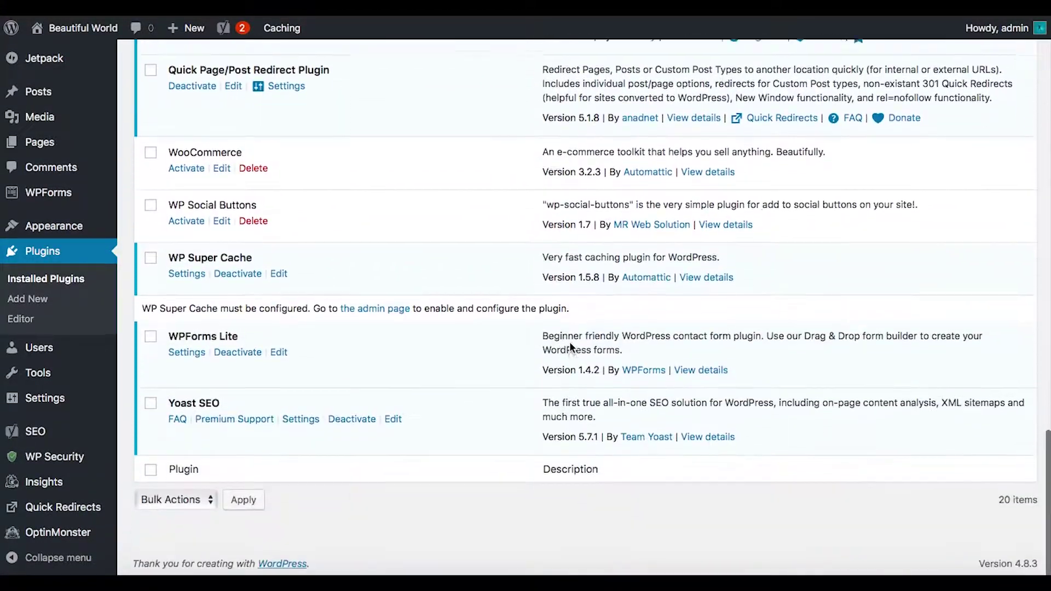
scroll(569, 344, "up", 20)
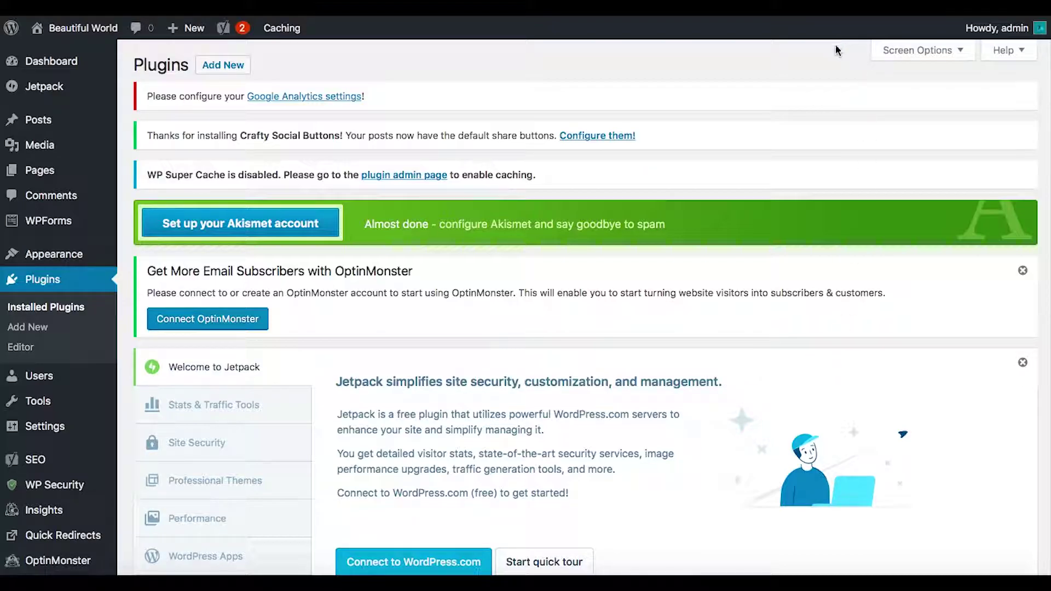
scroll(742, 335, "down", 10)
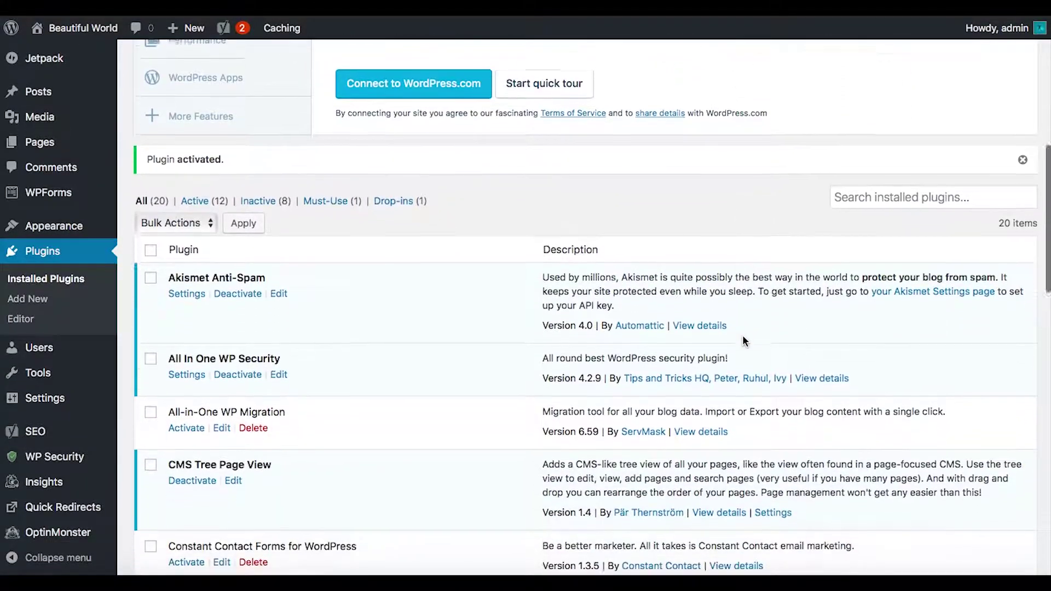
scroll(743, 335, "down", 2)
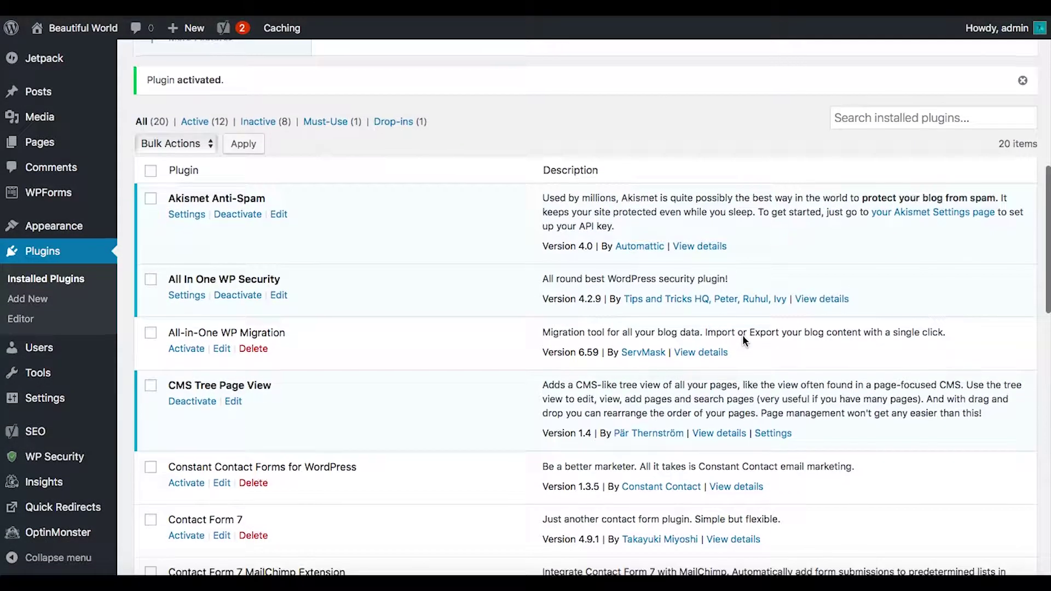